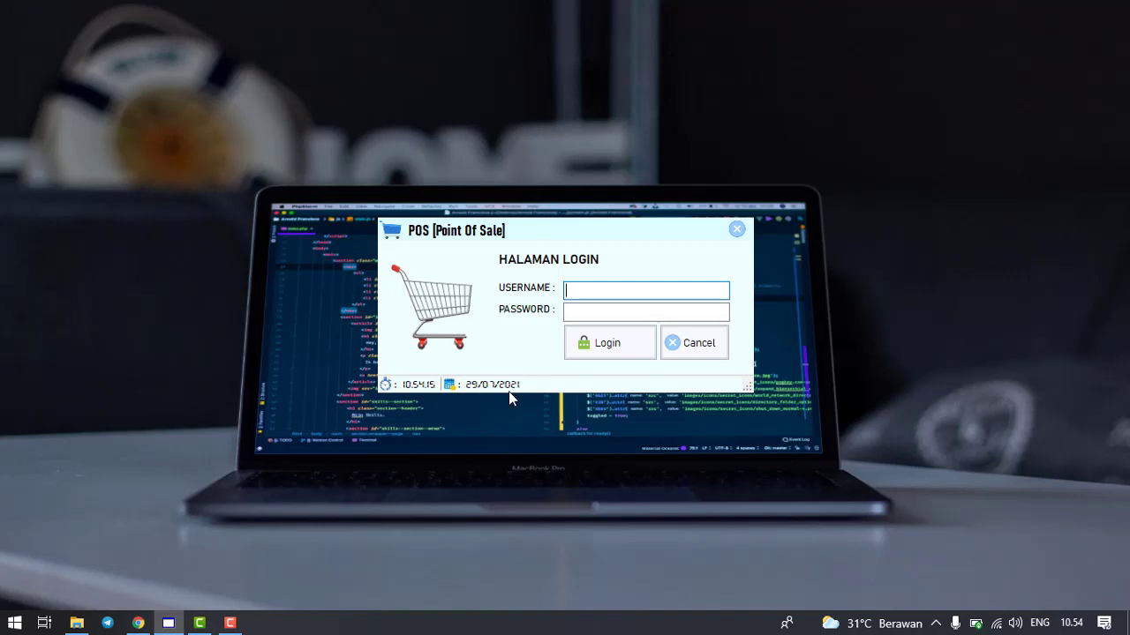
- Log in with the cashier account's username and password to reach the Kasir-level main window
text(Firman)
key(Tab)
text(admin)
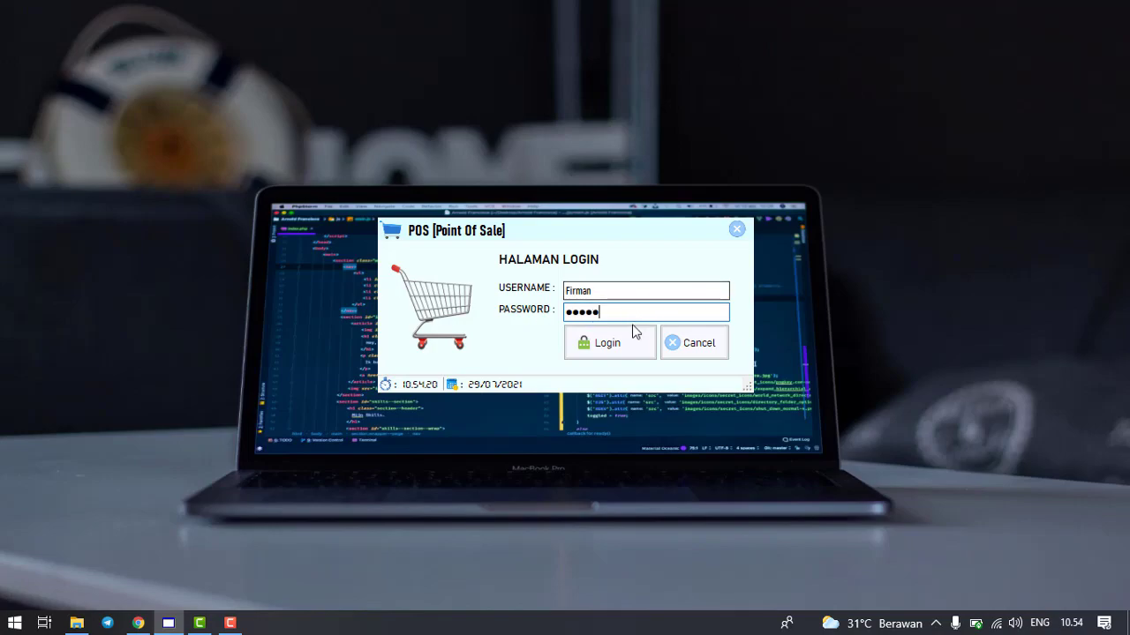
click(615, 346)
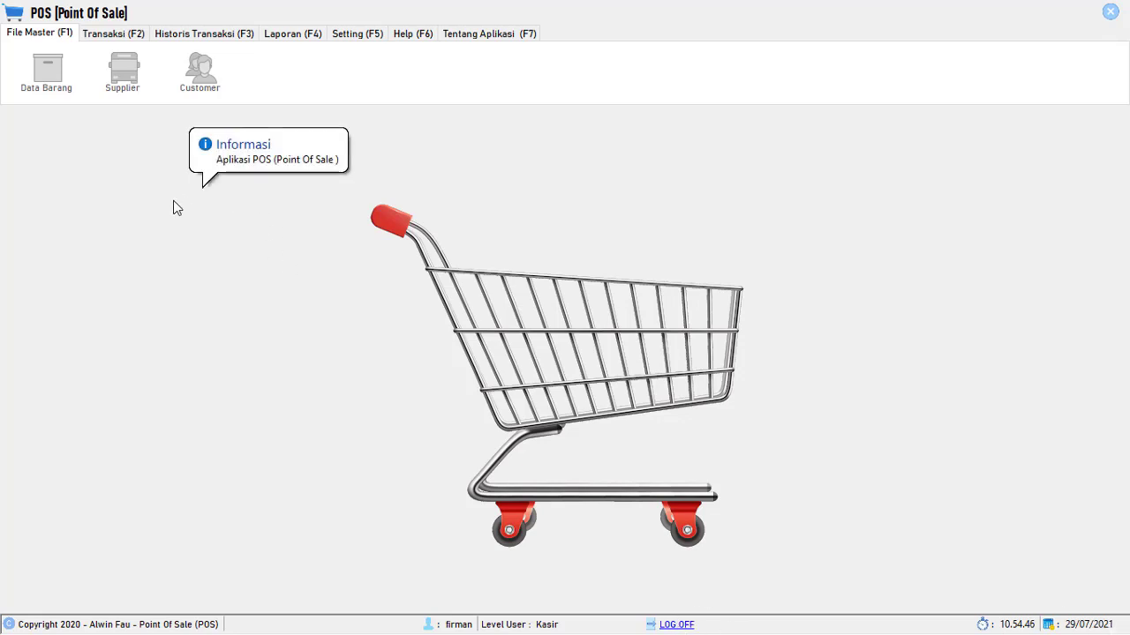
- Browse each ribbon tab: Transaksi, History, Laporan, Setting, Bantuan, About and File Master
click(104, 38)
click(196, 40)
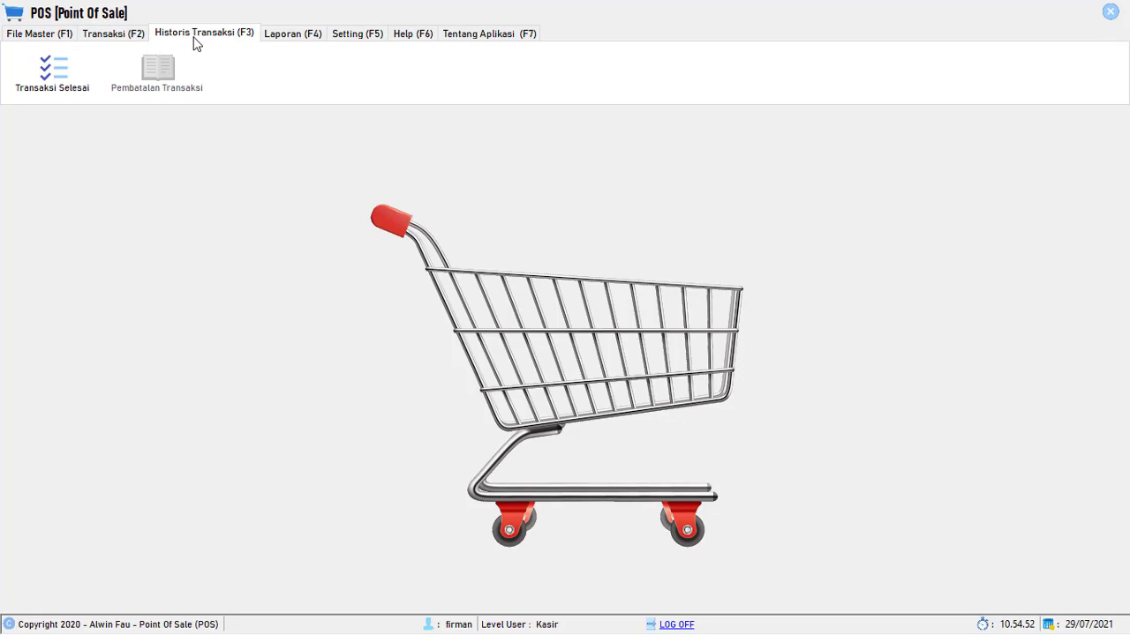
click(274, 38)
click(371, 37)
click(412, 36)
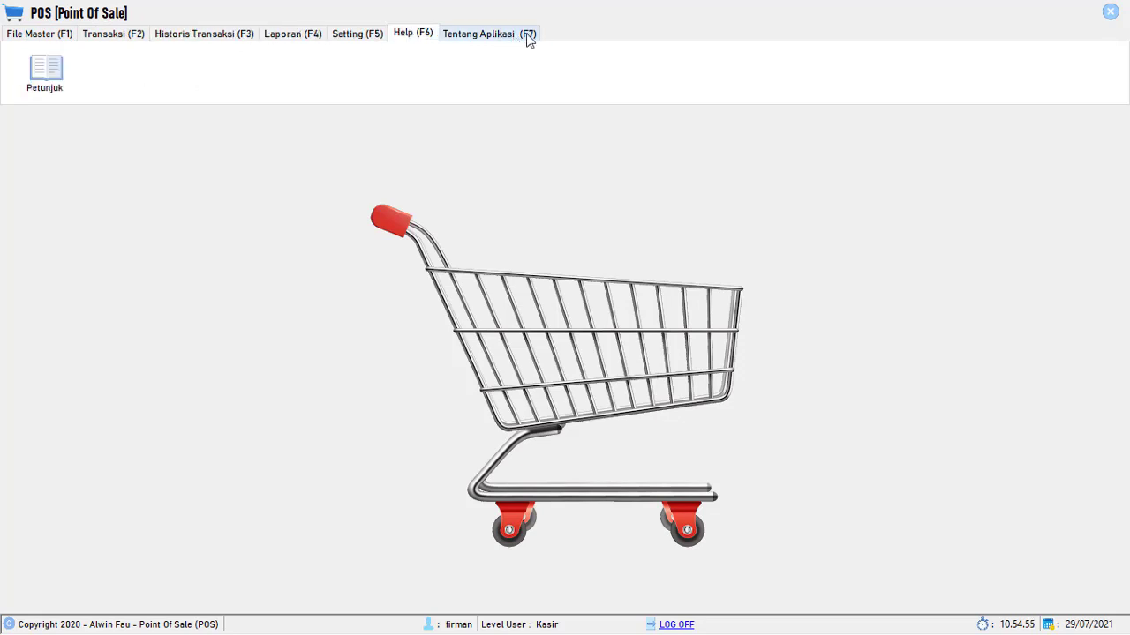
click(507, 36)
click(399, 36)
click(469, 39)
click(415, 37)
click(375, 38)
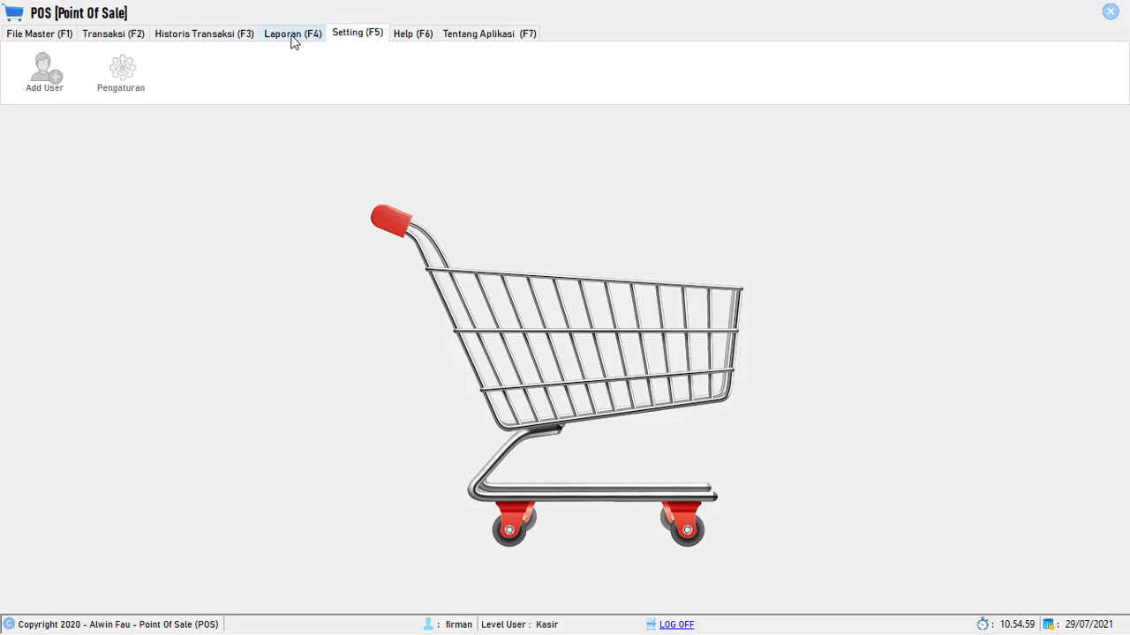
click(292, 39)
click(224, 40)
click(34, 38)
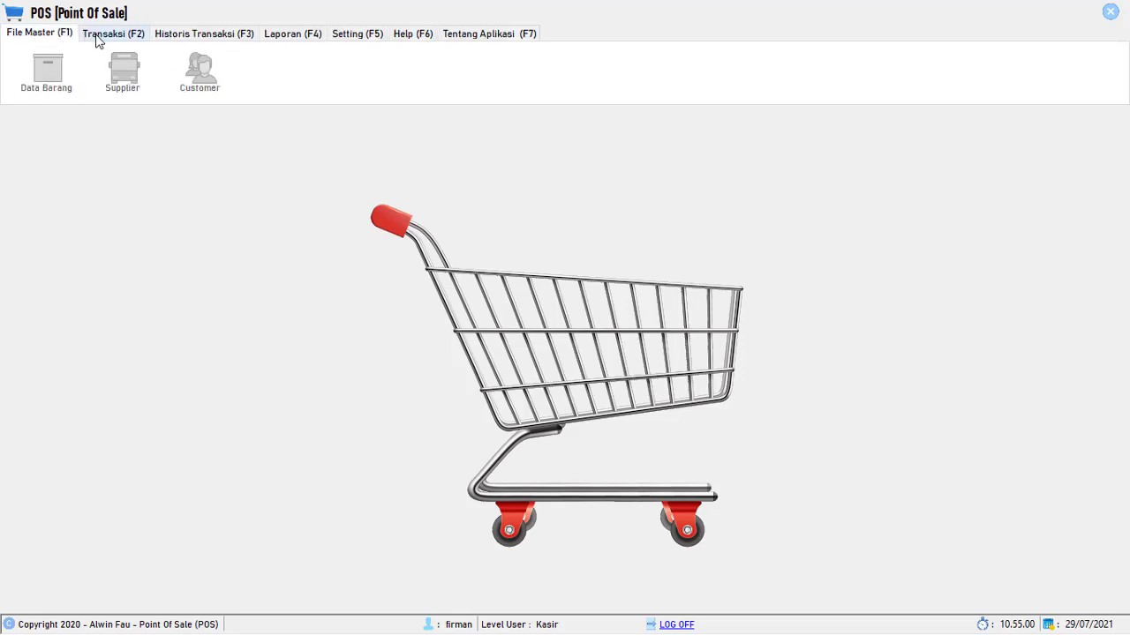
- Open the Penjualan sales window from the Transaksi tab, showing an empty Rp 0 transaction
click(122, 37)
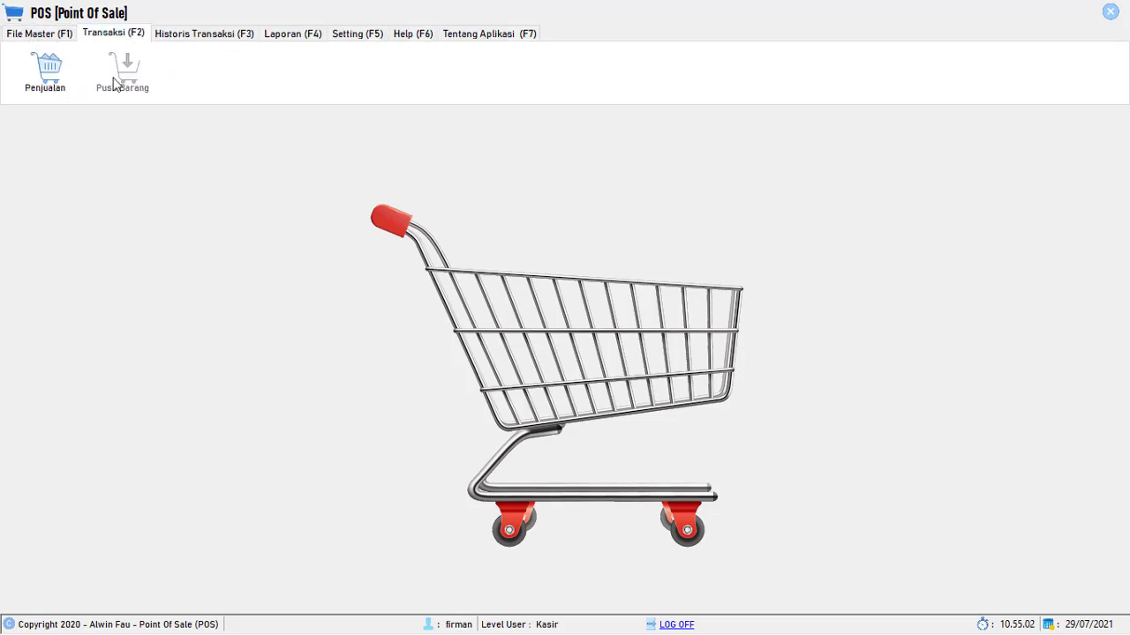
click(190, 37)
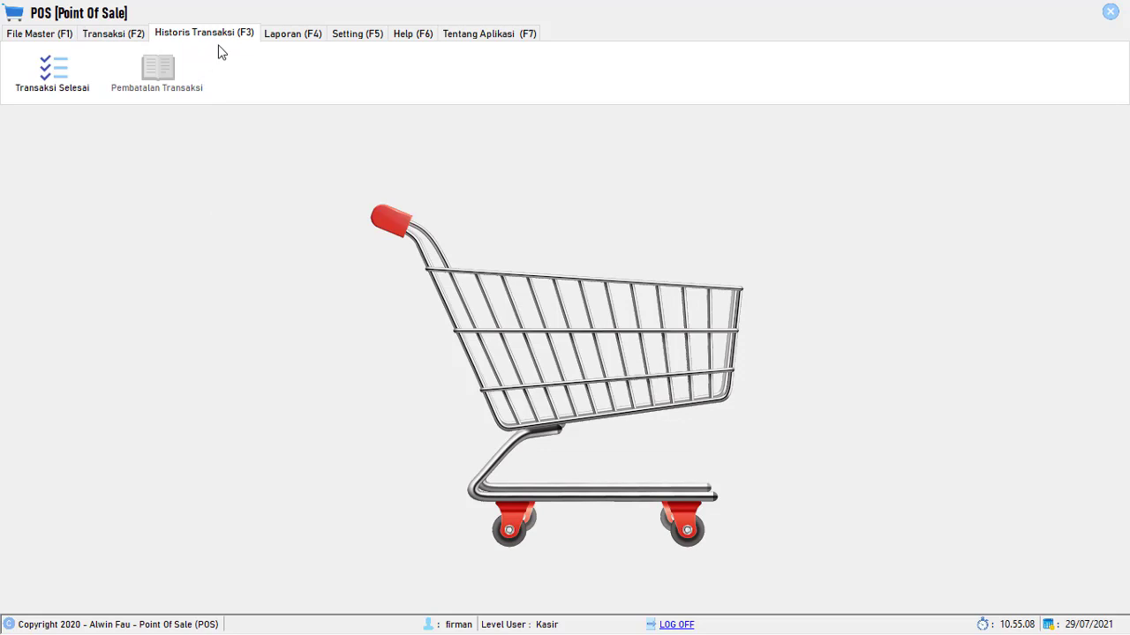
click(112, 38)
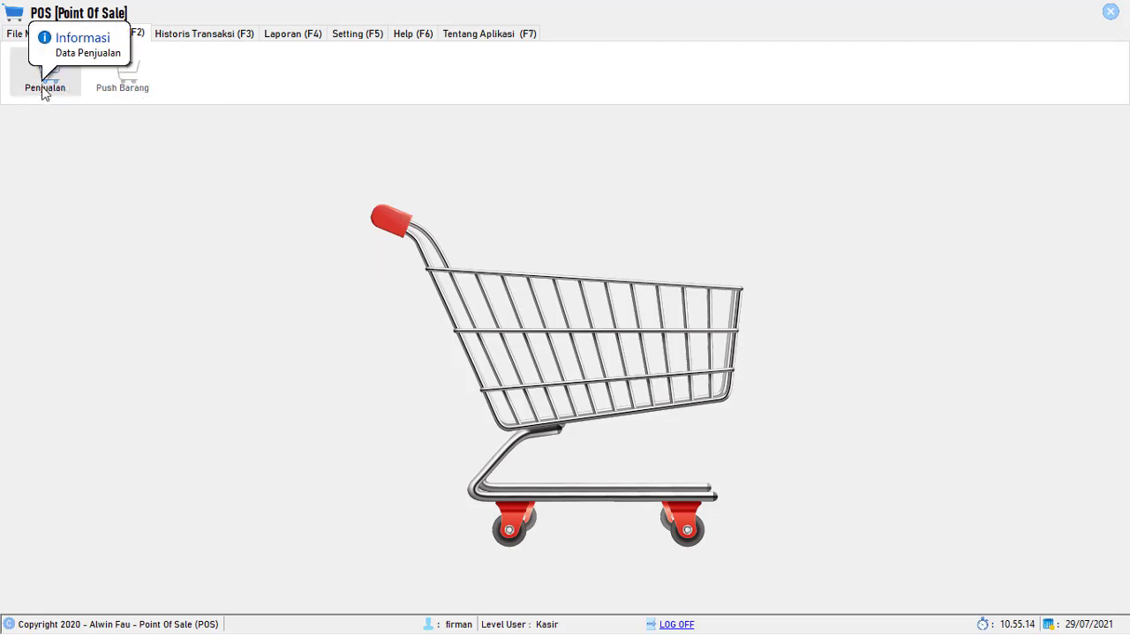
click(198, 35)
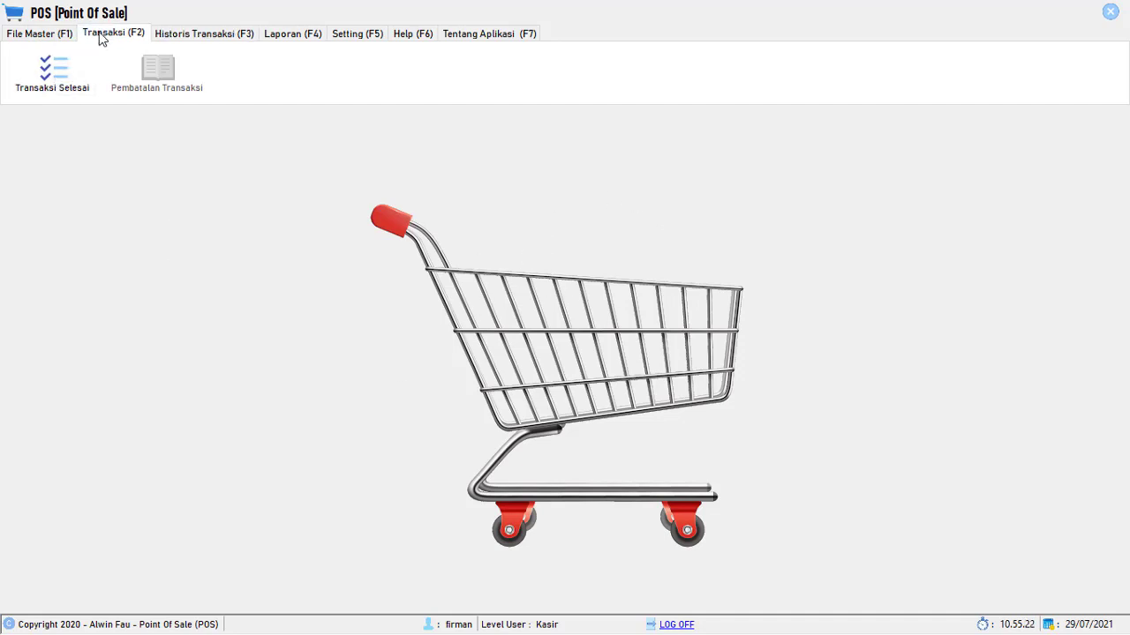
click(45, 35)
click(100, 39)
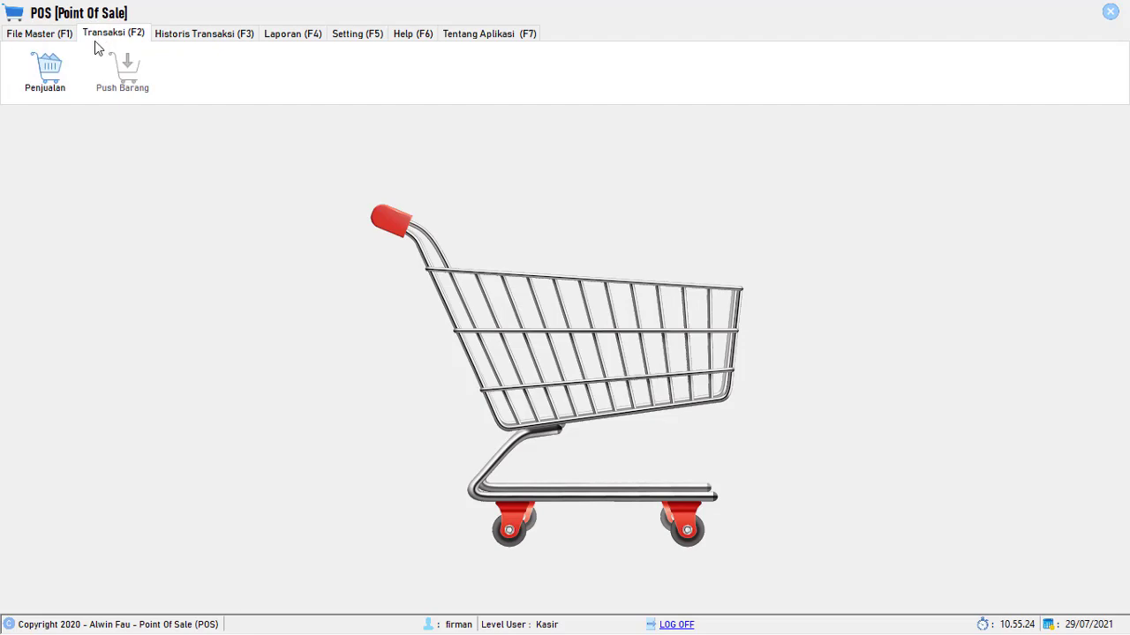
click(53, 76)
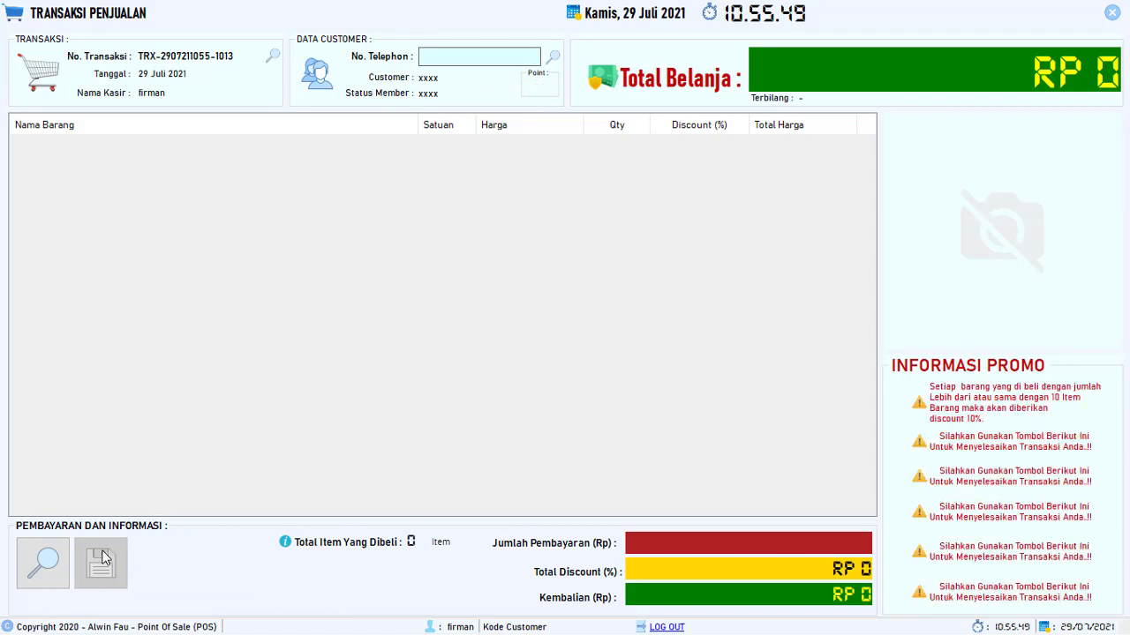
- Open and close the Cari Nama Barang search list, then close the Transaksi Penjualan window
click(47, 572)
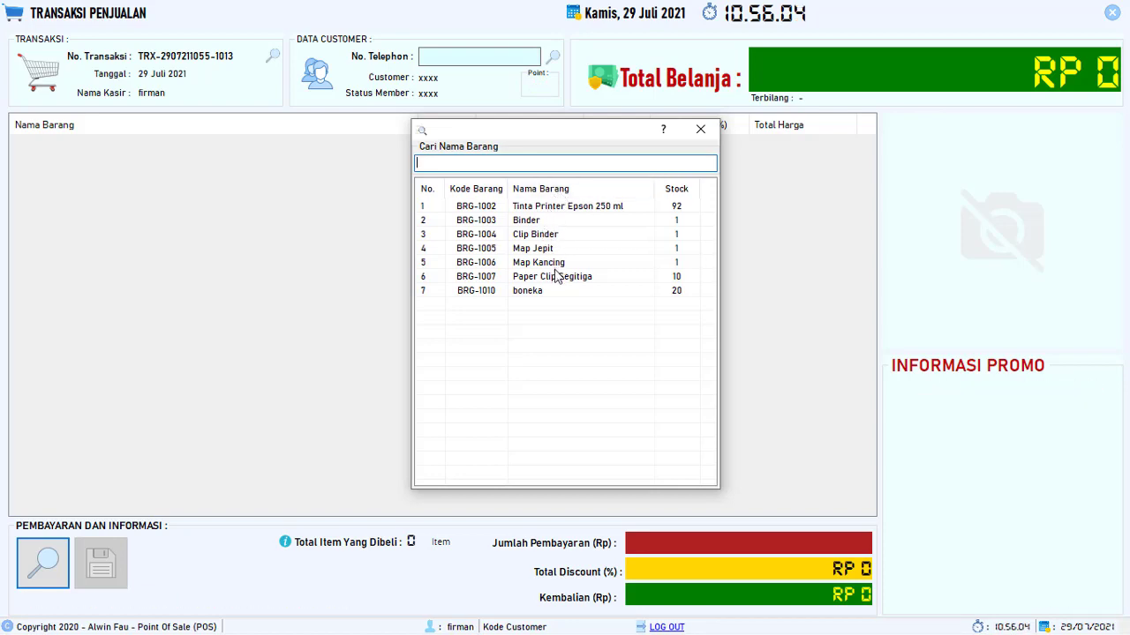
click(700, 129)
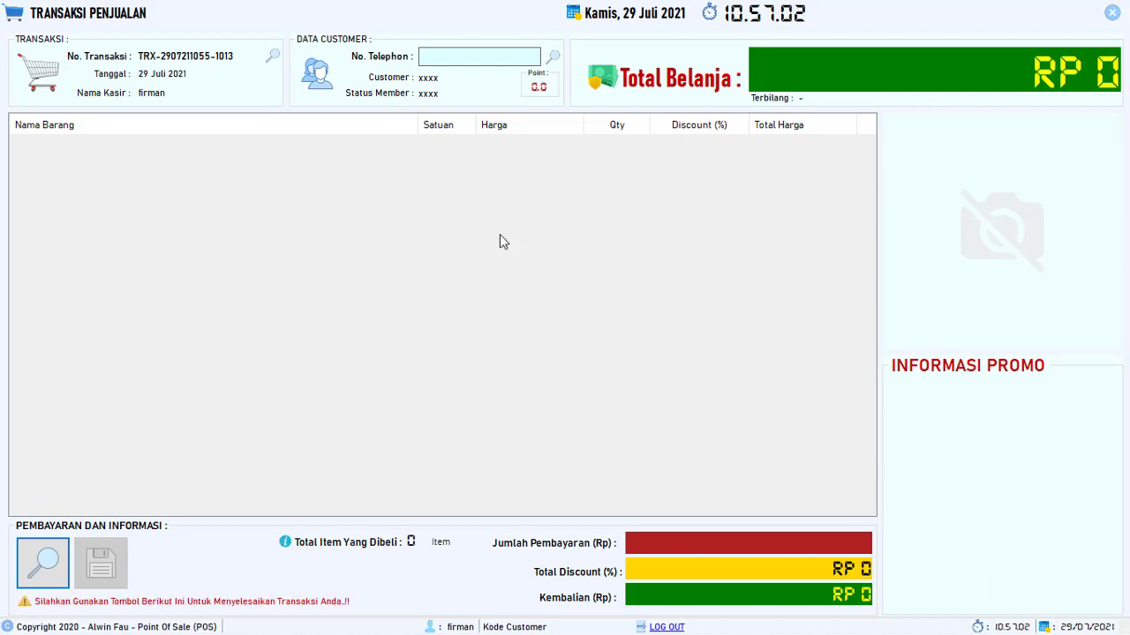
click(1111, 12)
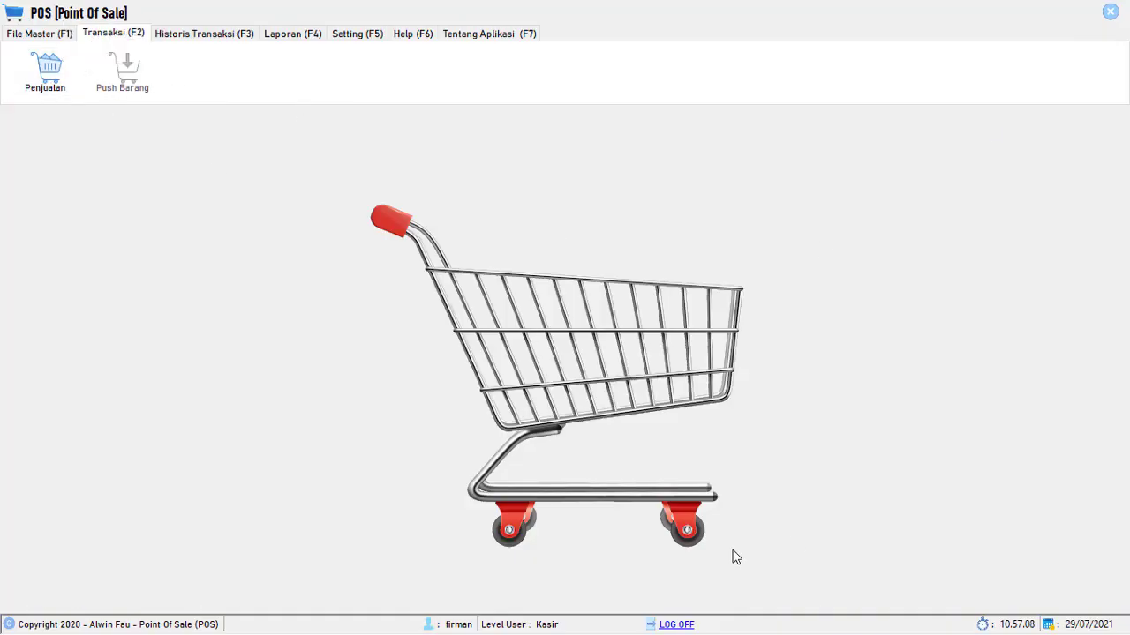
- Log off the cashier and log back in with the superuser's username and password
click(677, 624)
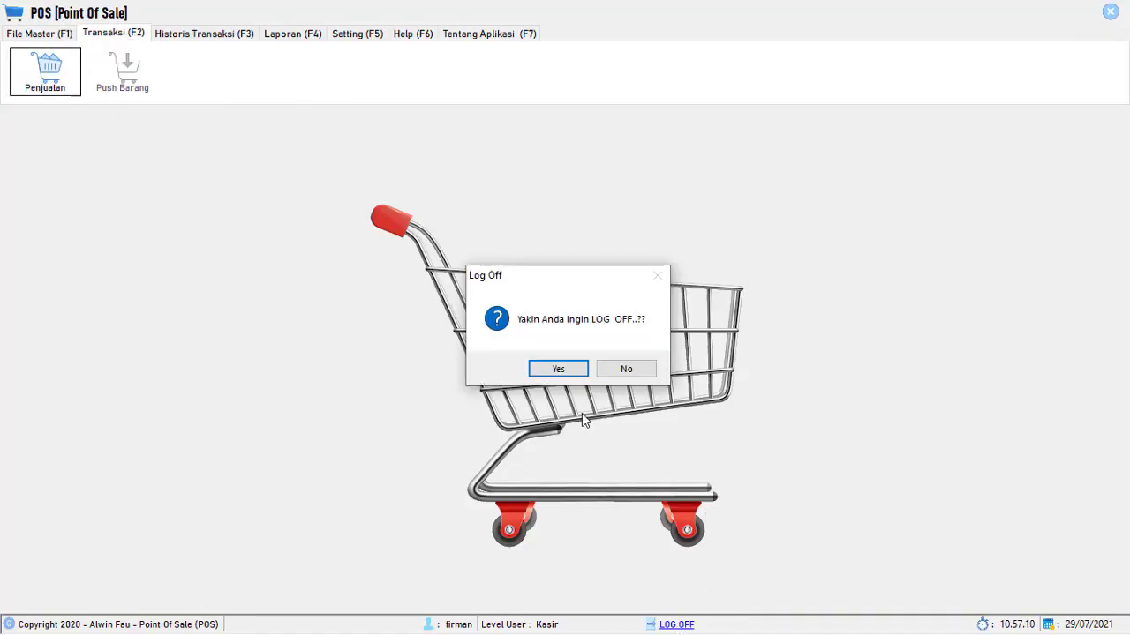
click(563, 371)
click(598, 292)
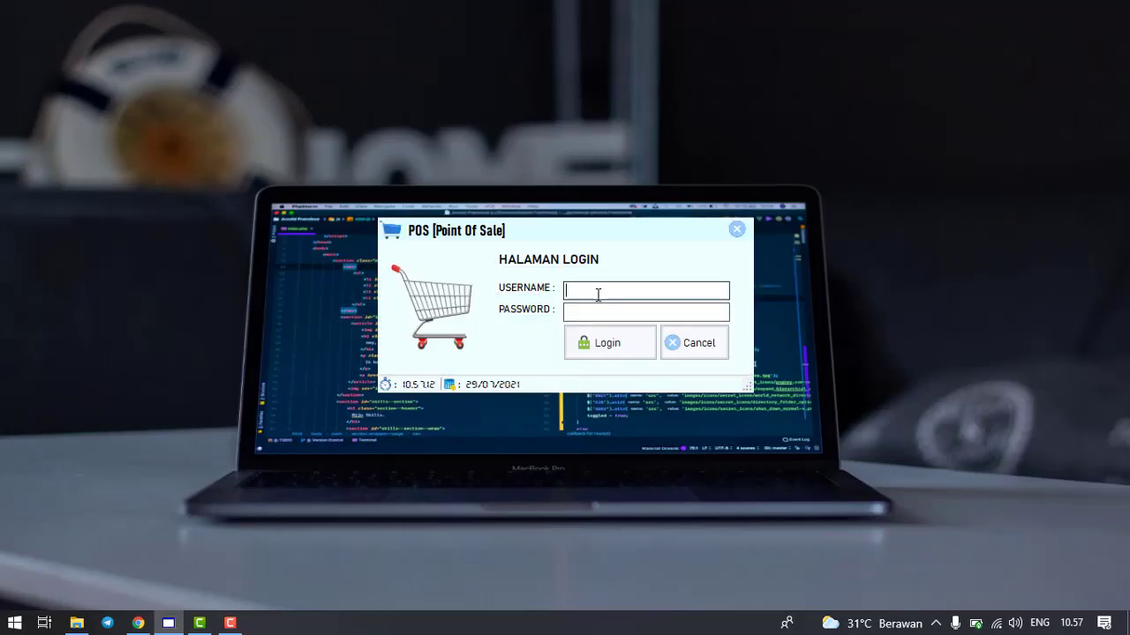
text(winda)
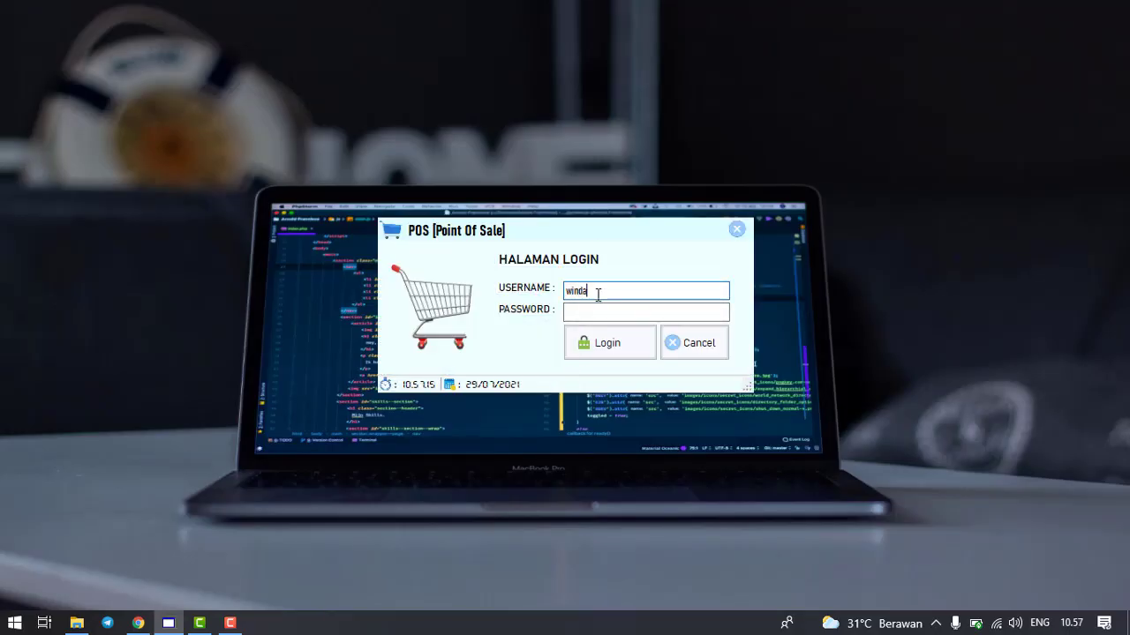
key(Tab)
text(123)
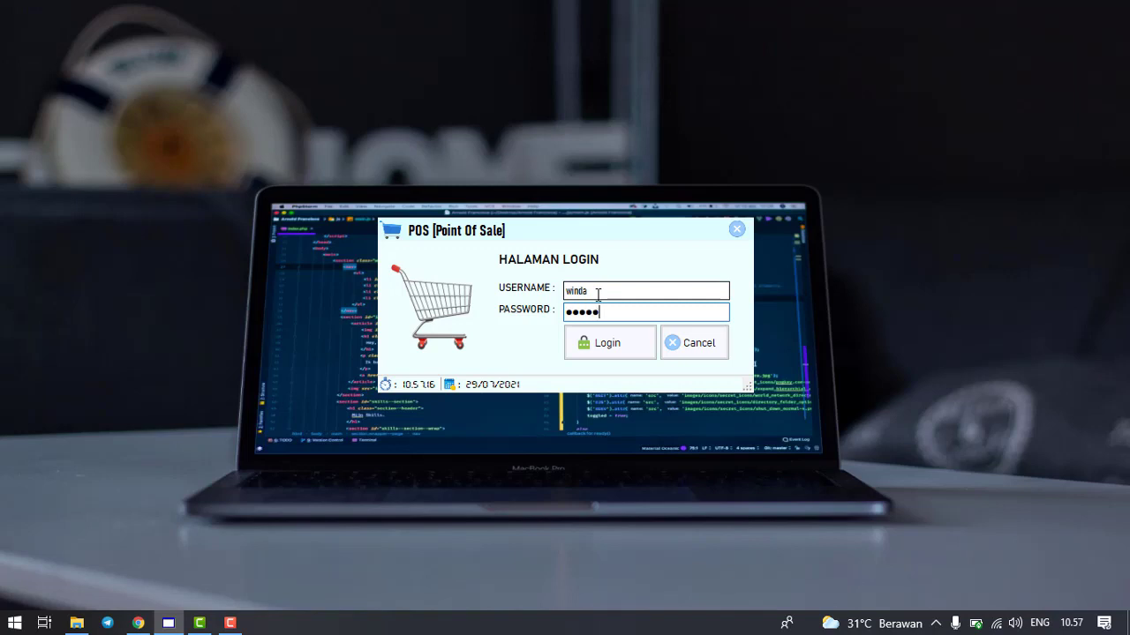
text(45)
key(ctrl+a)
key(BackSpace)
text(12)
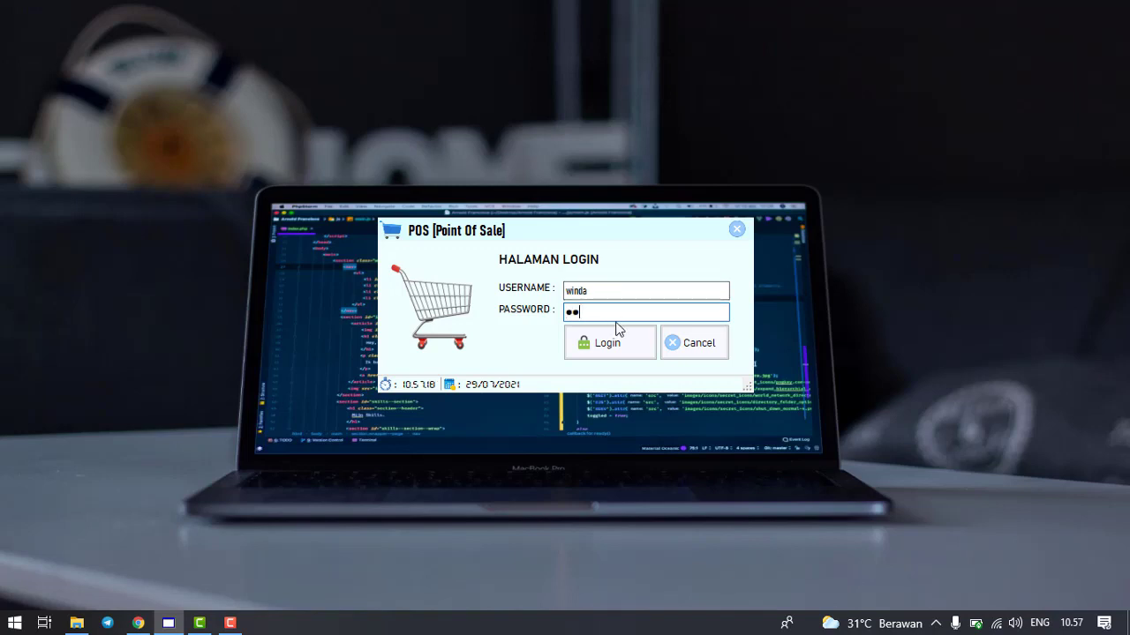
click(623, 340)
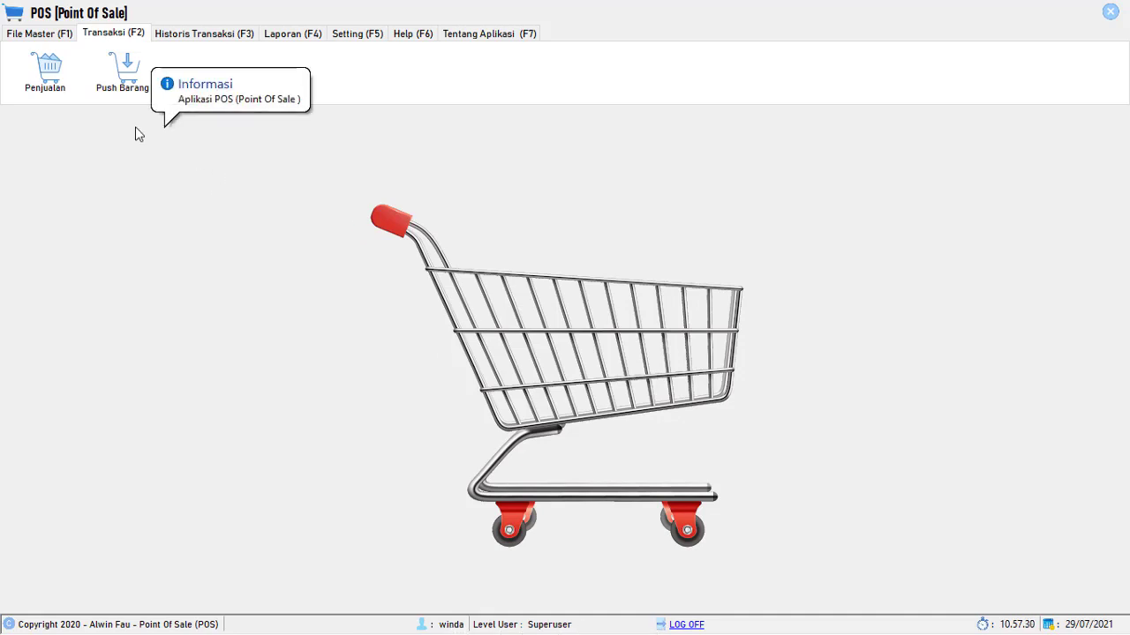
- Open Data Barang from File Master to list the 10 items BRG-1001 to BRG-1010
click(51, 35)
click(109, 40)
click(202, 41)
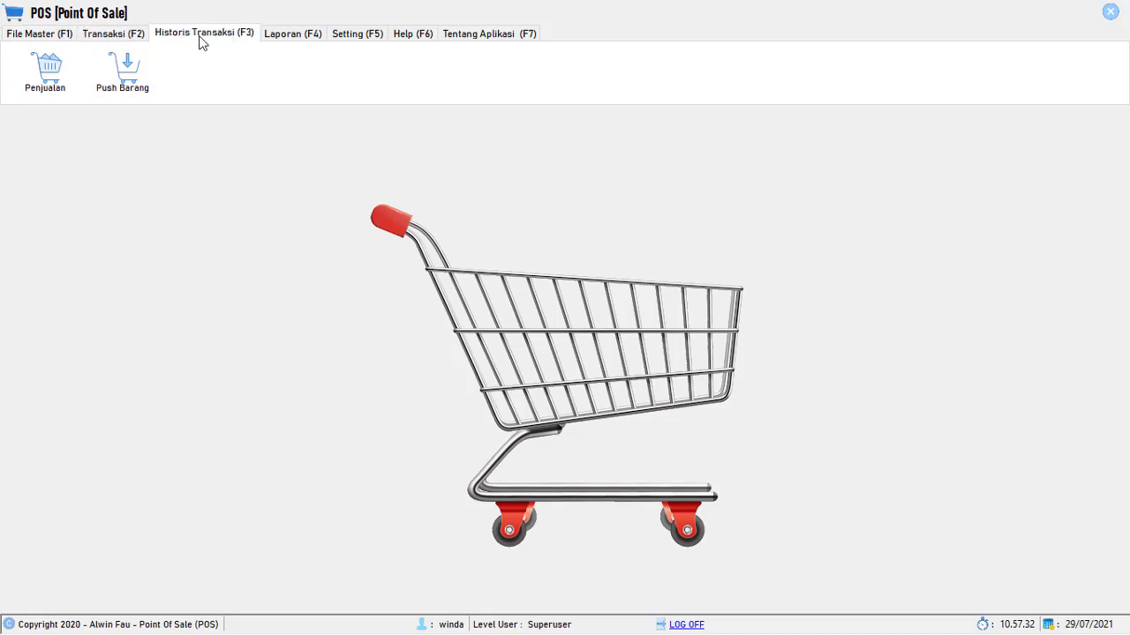
click(279, 41)
click(353, 37)
click(411, 37)
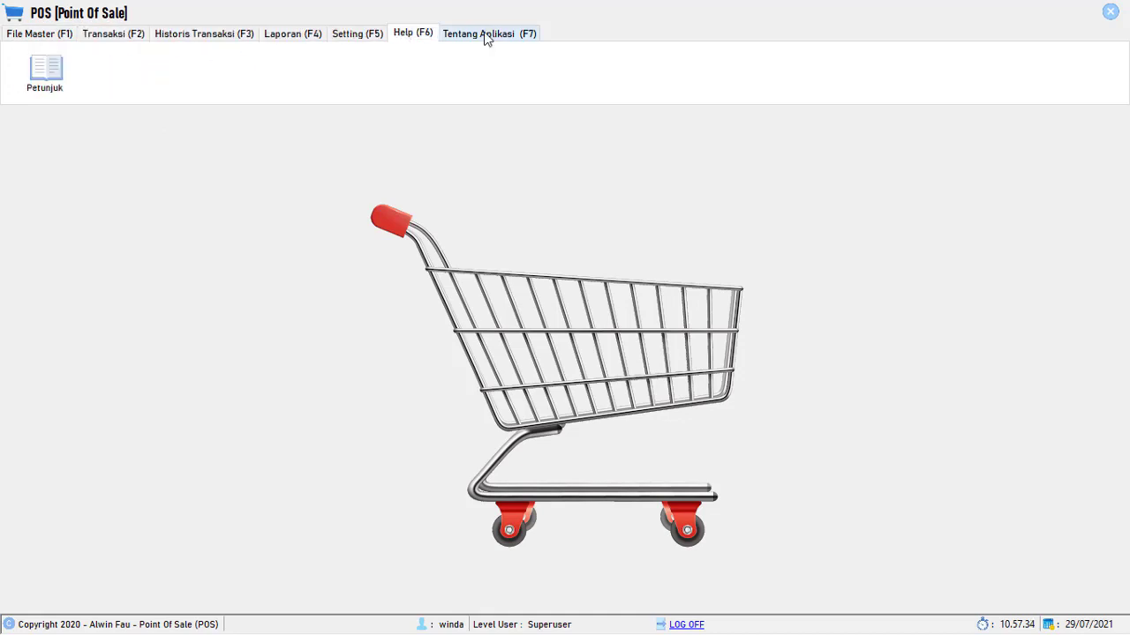
click(490, 36)
click(138, 39)
click(65, 35)
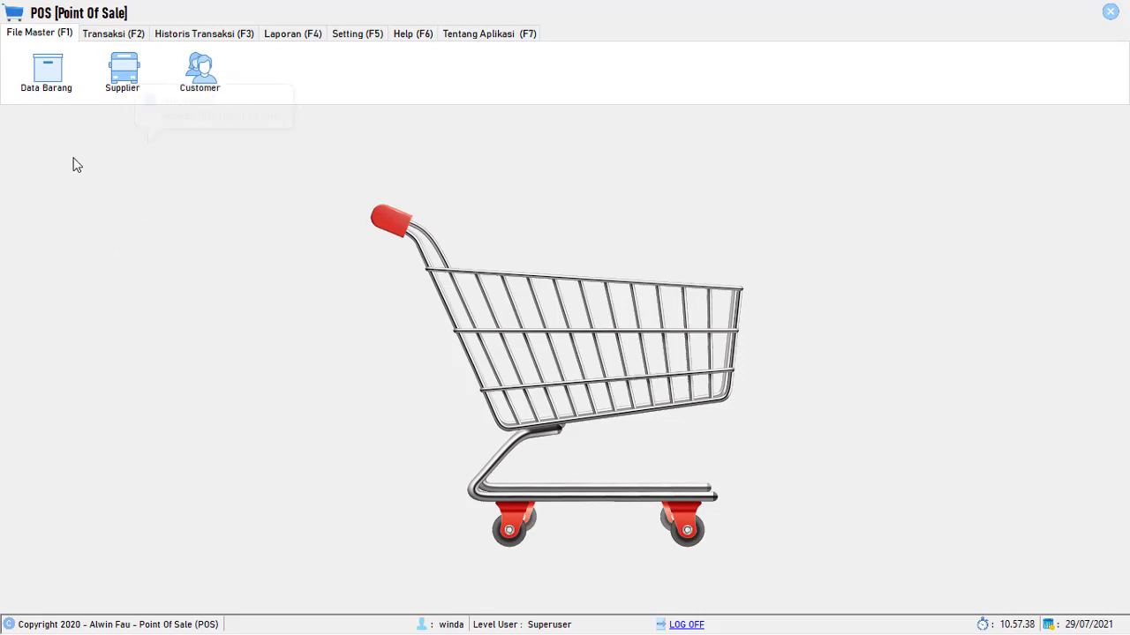
click(48, 78)
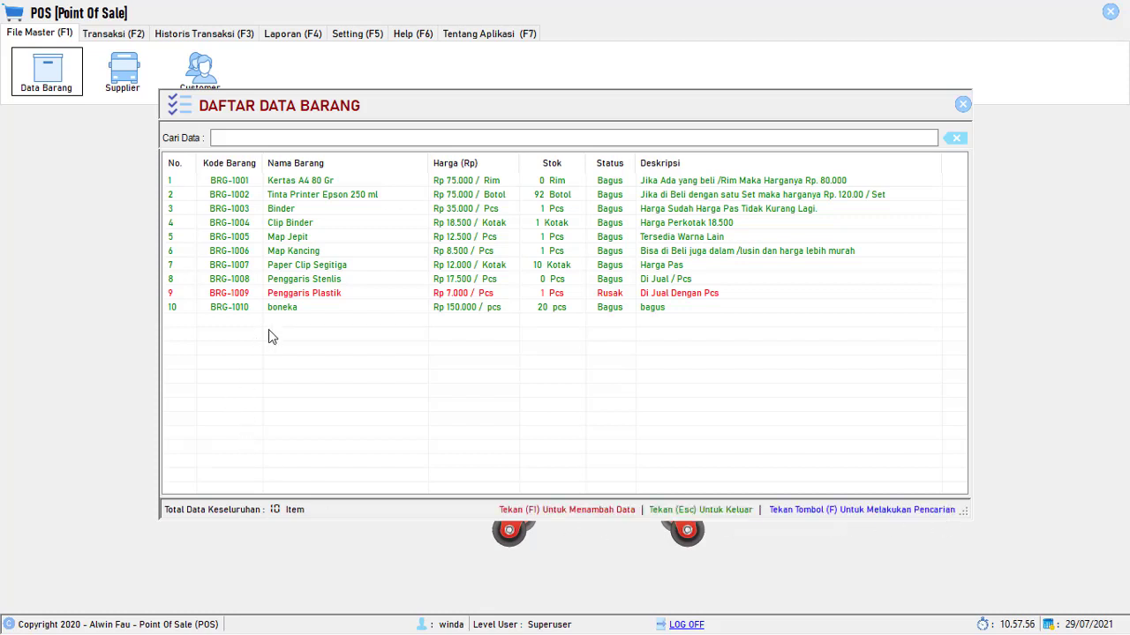
- Search the item list for 'kerta', clear the search, then reopen the full item list
key(f)
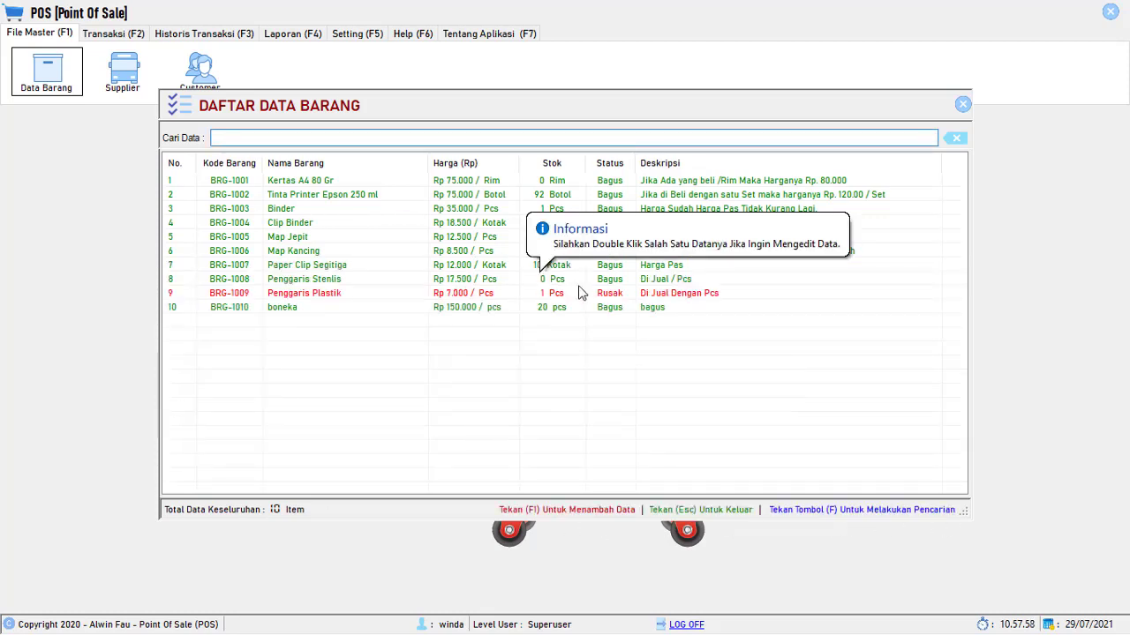
text(kerta)
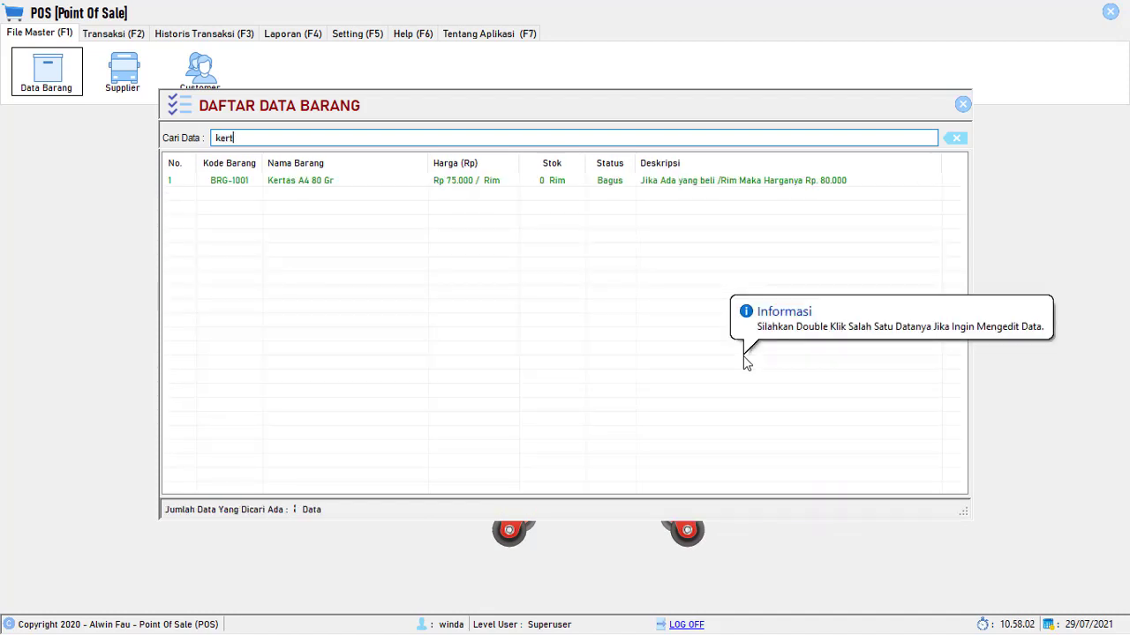
key(BackSpace)
key(BackSpace)
key(BackSpace)
key(BackSpace)
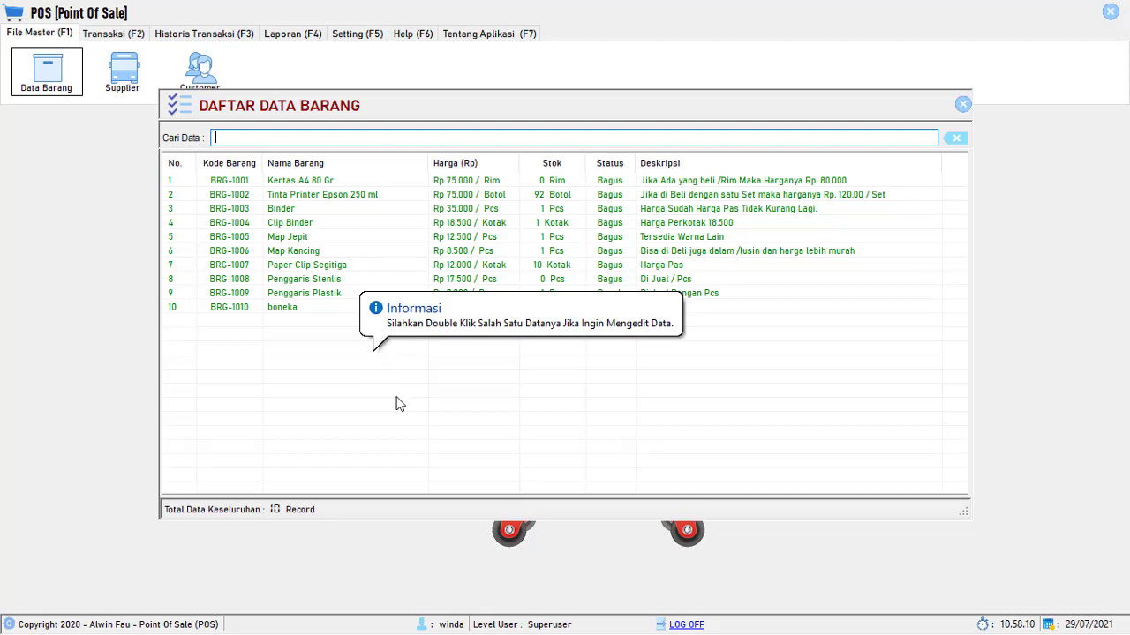
key(Escape)
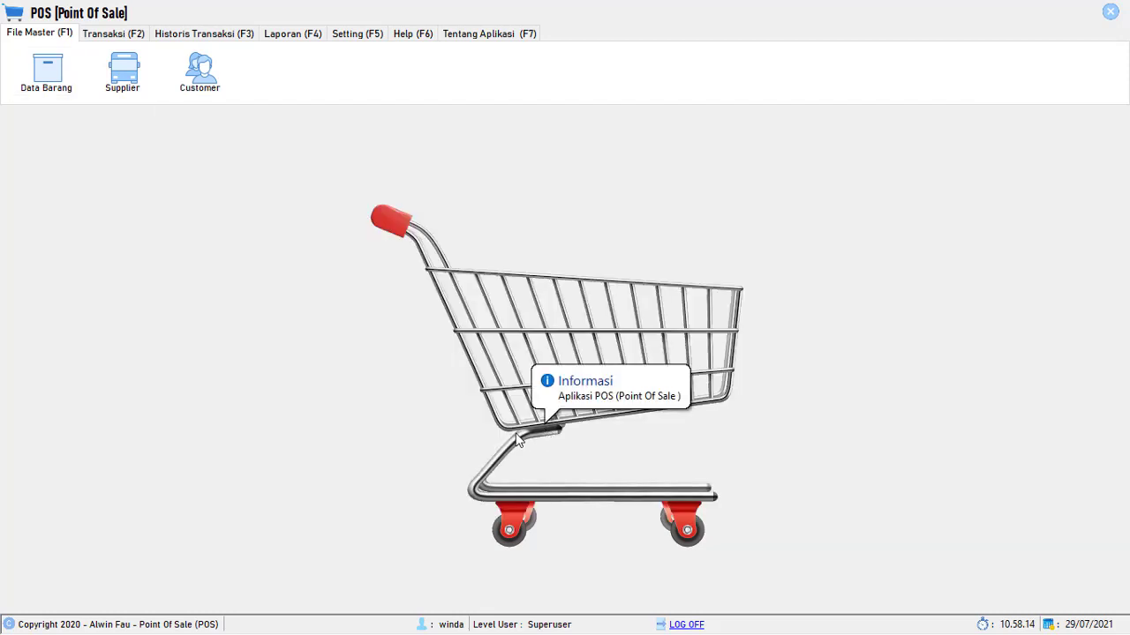
click(43, 86)
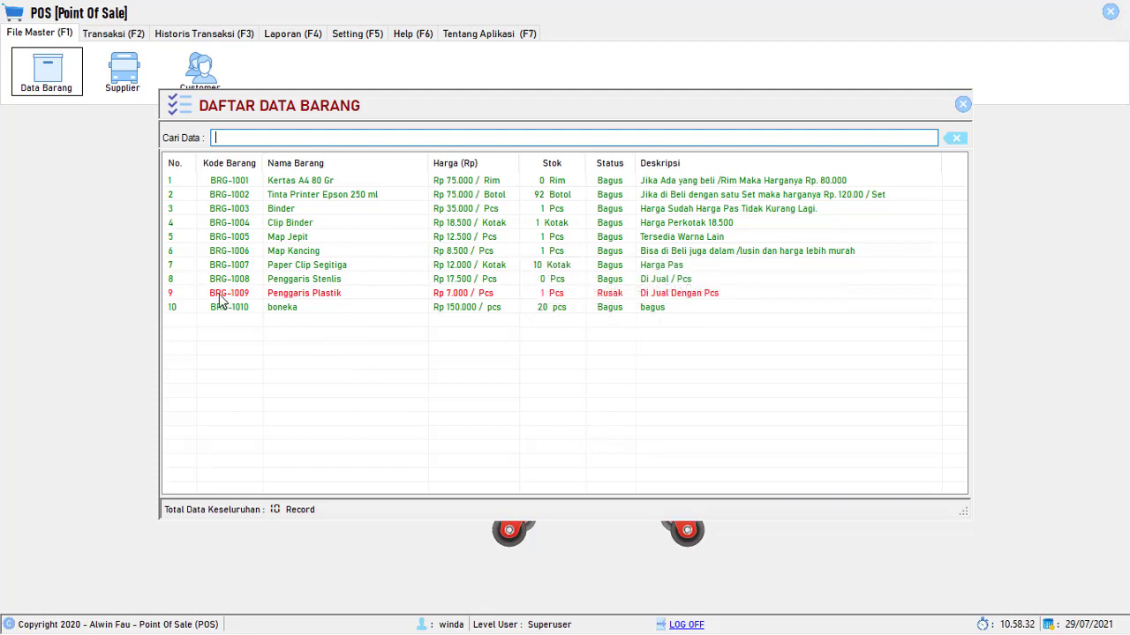
- Open item BRG-1010 boneka in the Form Input Data Barang edit form
click(617, 294)
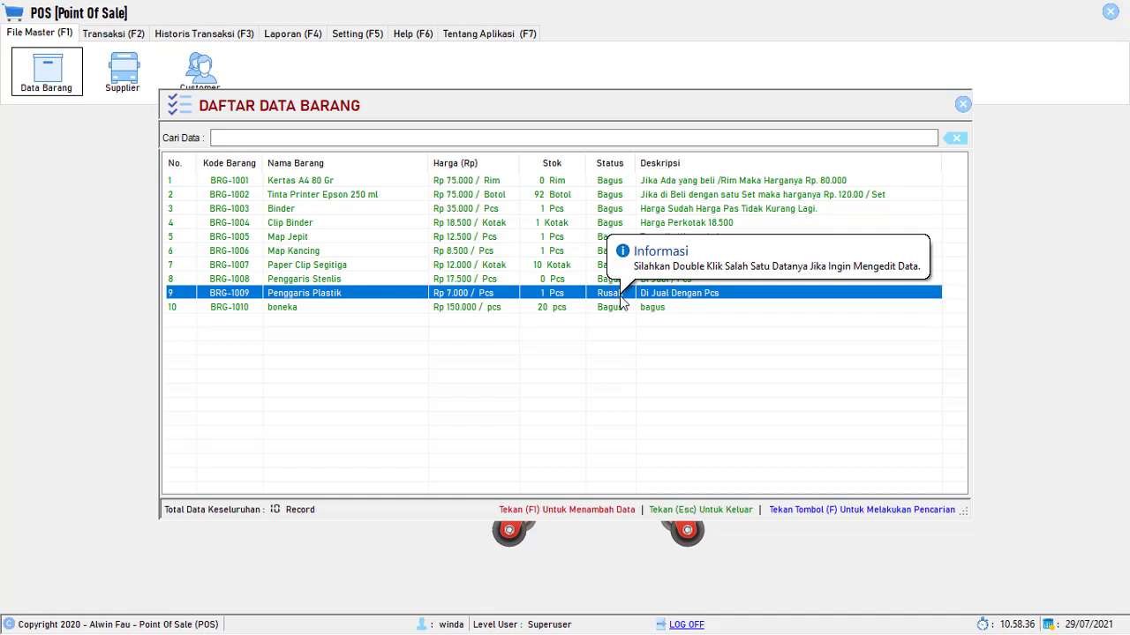
click(278, 387)
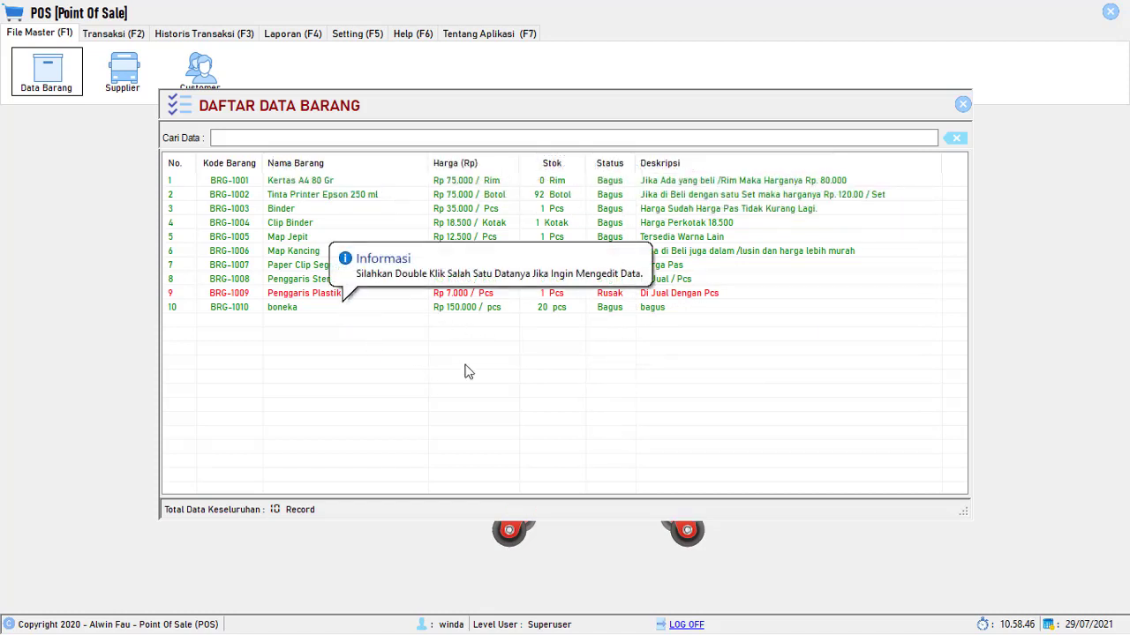
click(610, 311)
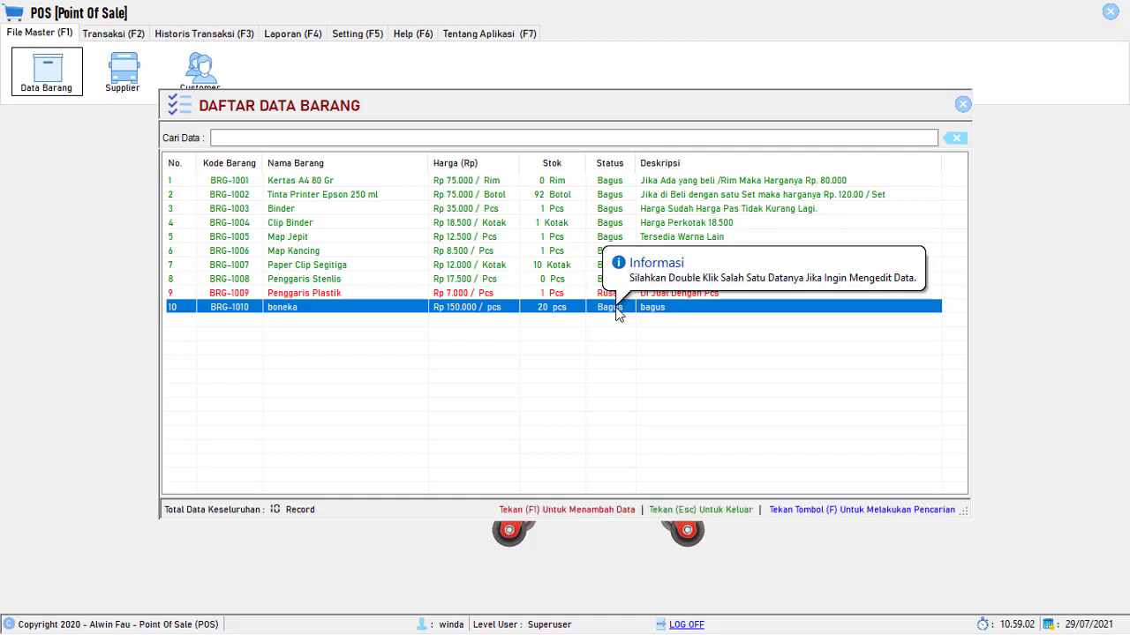
double_click(617, 314)
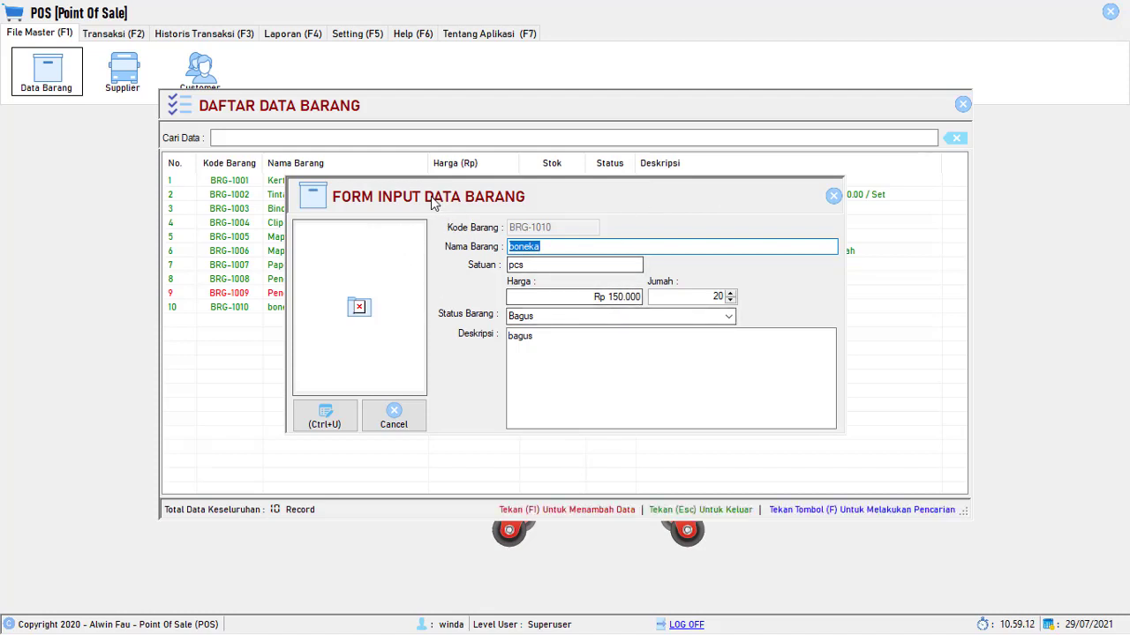
- Change boneka's Status Barang to Rusak, save the edit and close the form
click(548, 247)
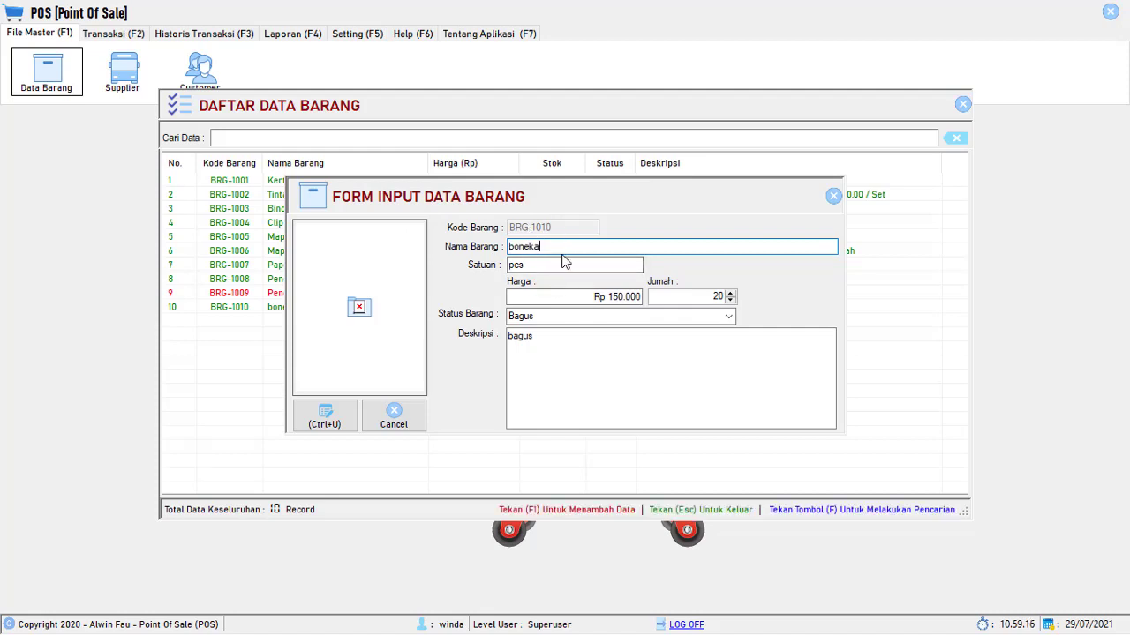
key(Tab)
key(Tab)
key(Tab)
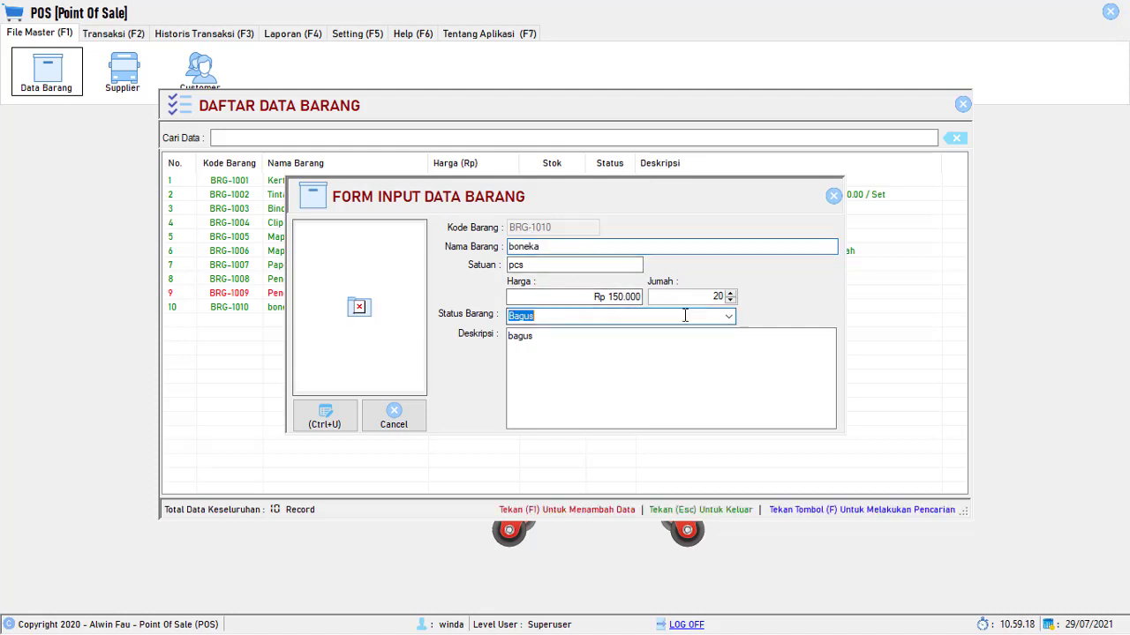
click(677, 317)
click(565, 344)
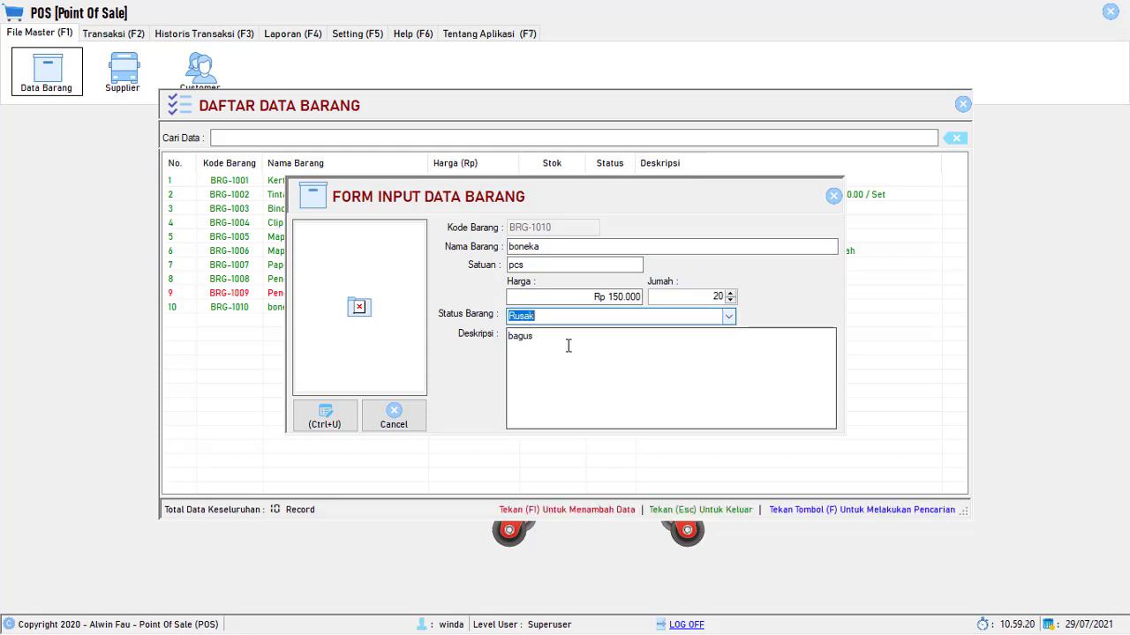
click(328, 421)
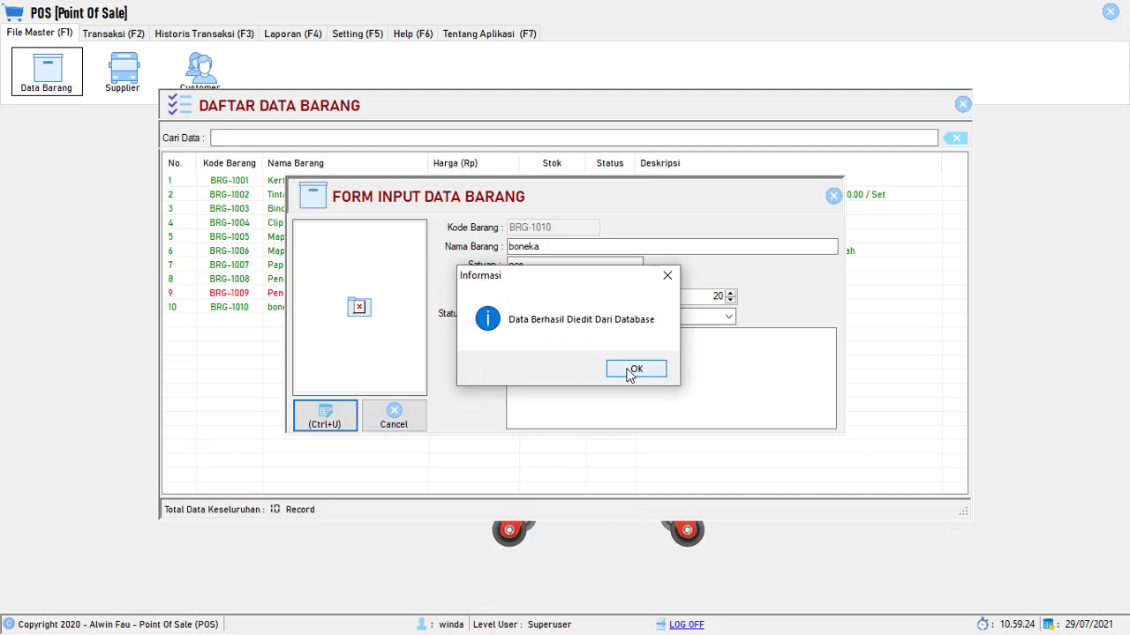
click(634, 370)
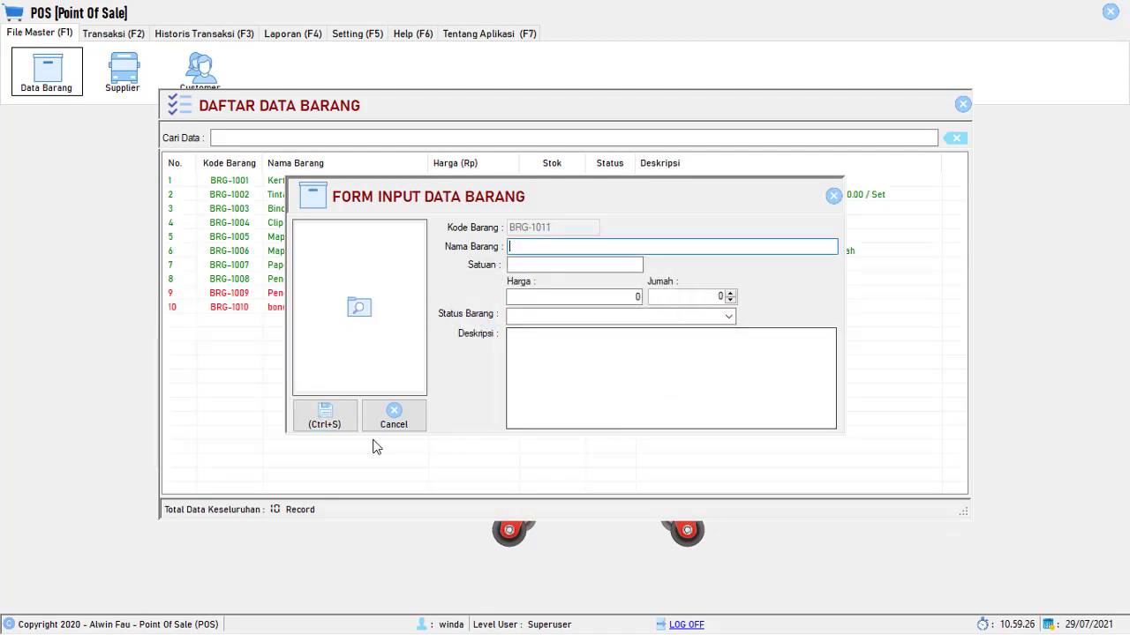
click(835, 197)
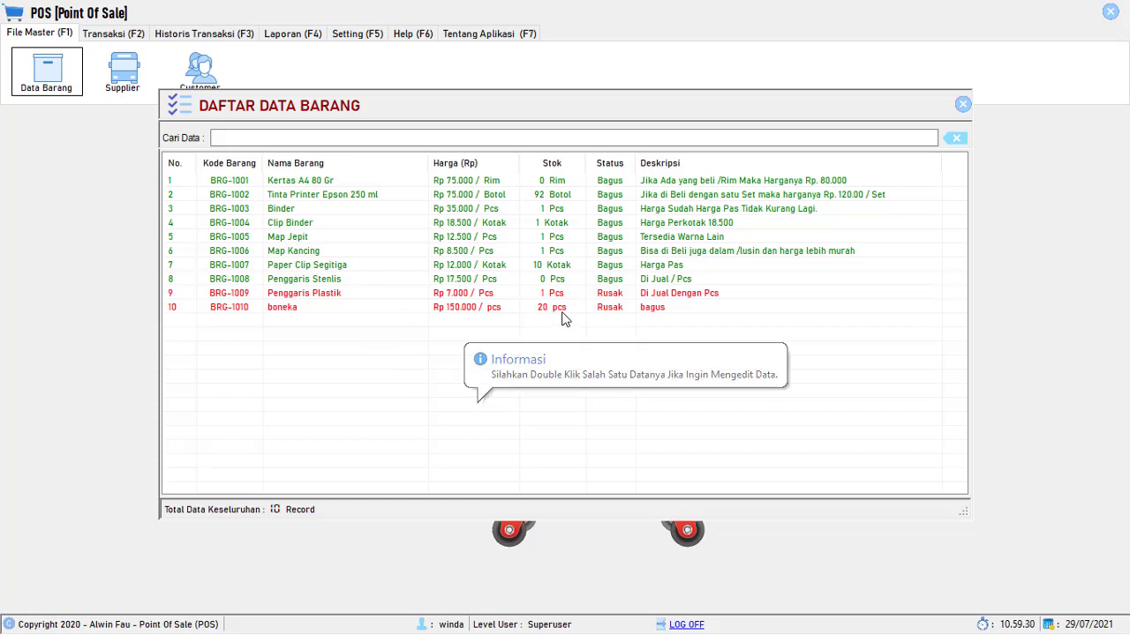
- Reselect the boneka row in the item list
click(672, 311)
click(637, 298)
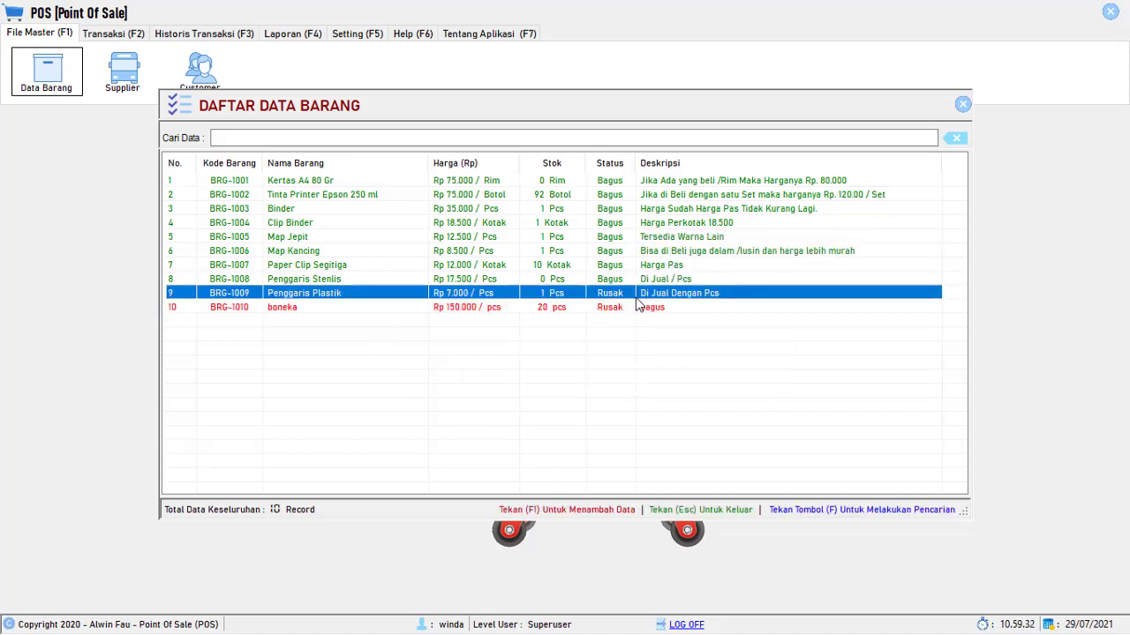
click(624, 309)
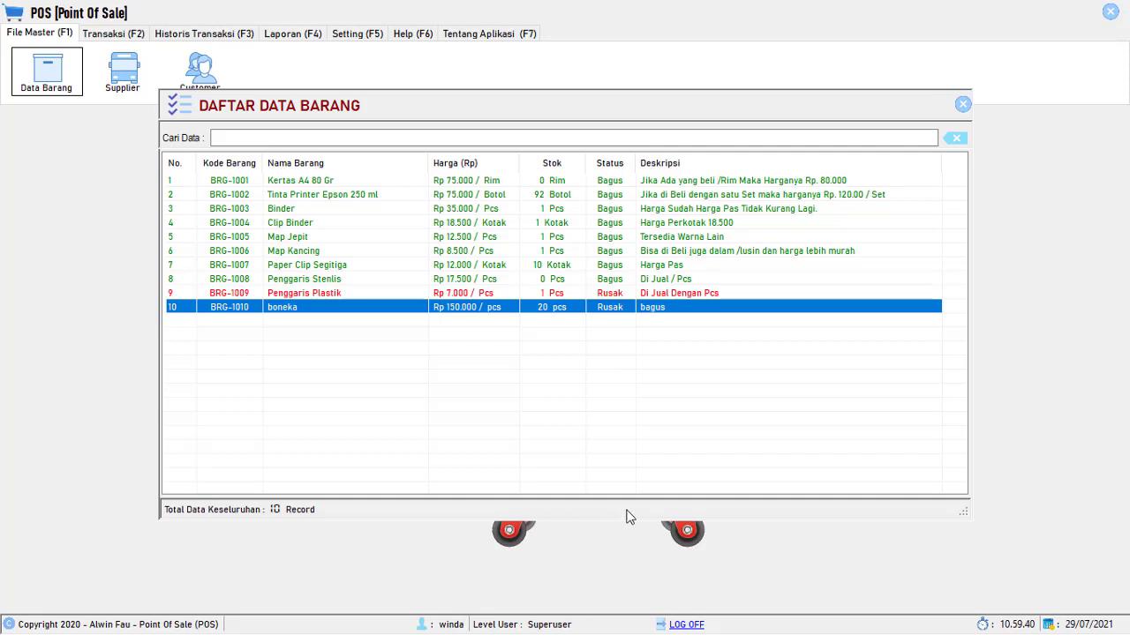
- Start new item BRG-1011 Aqua with unit Botol, price Rp 3.500 and stock 100
key(F1)
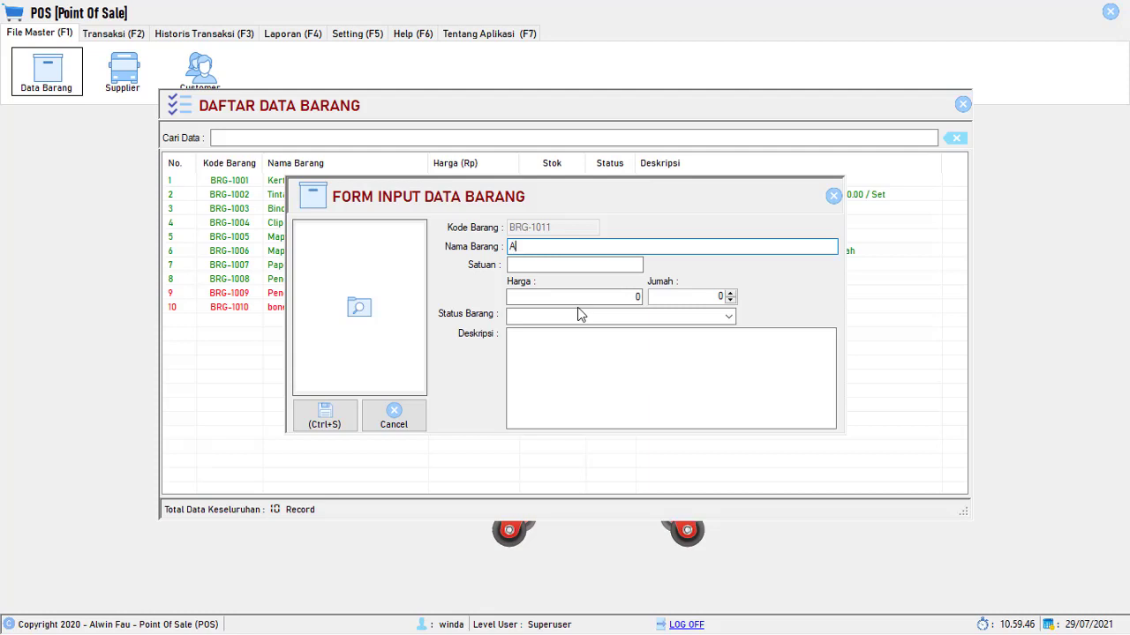
click(560, 264)
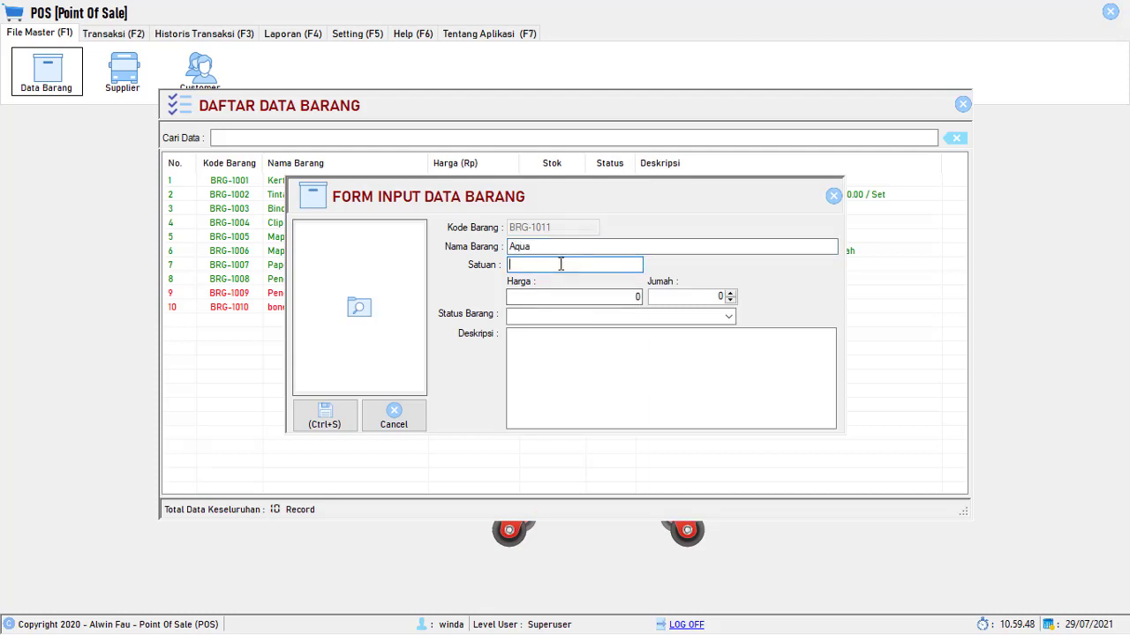
text(Botol)
click(578, 298)
text(350)
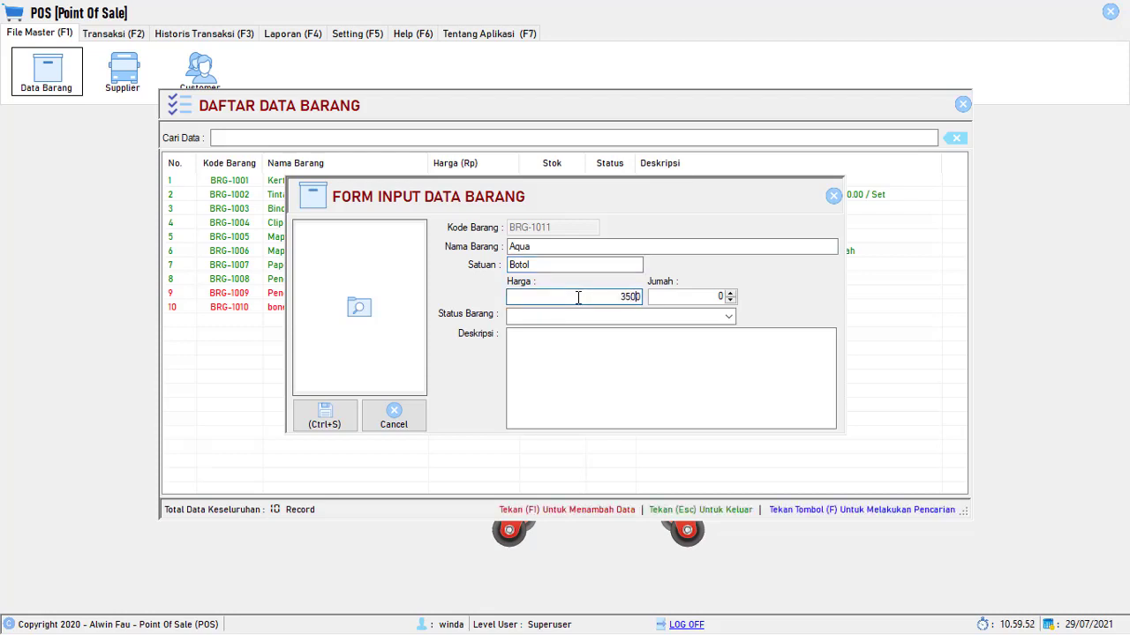
text(0)
key(Tab)
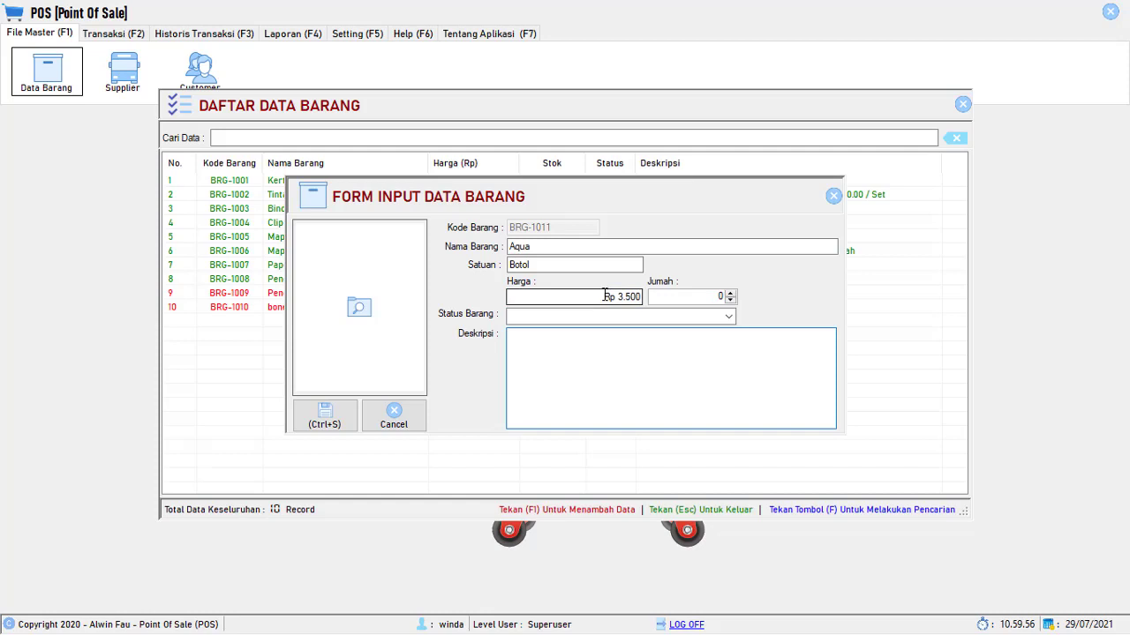
drag(604, 295, 649, 294)
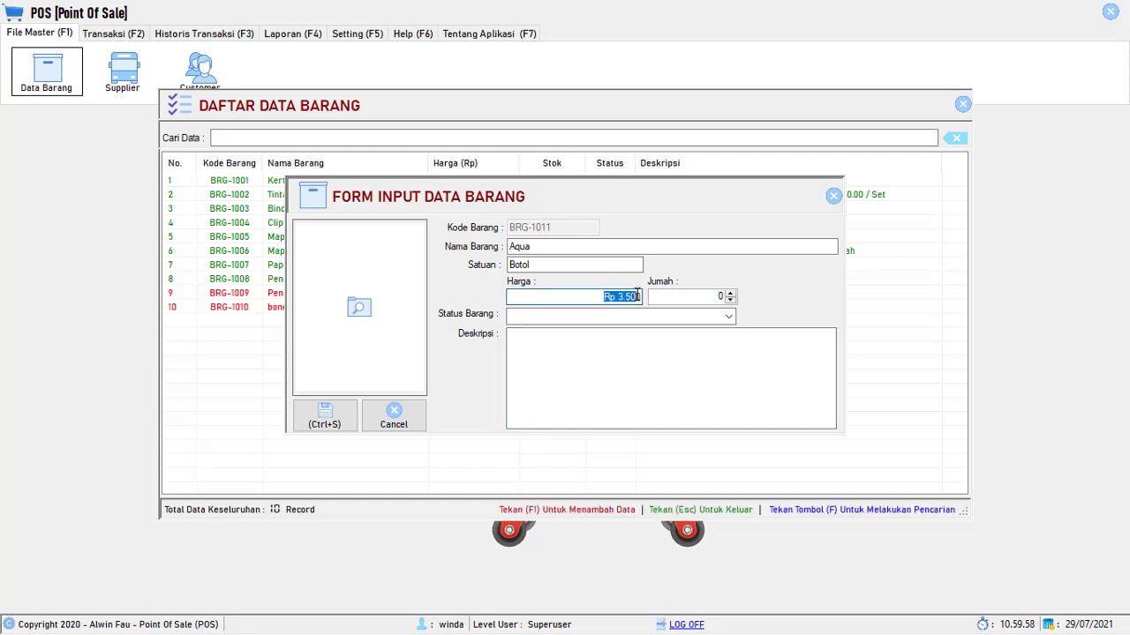
click(617, 297)
click(698, 295)
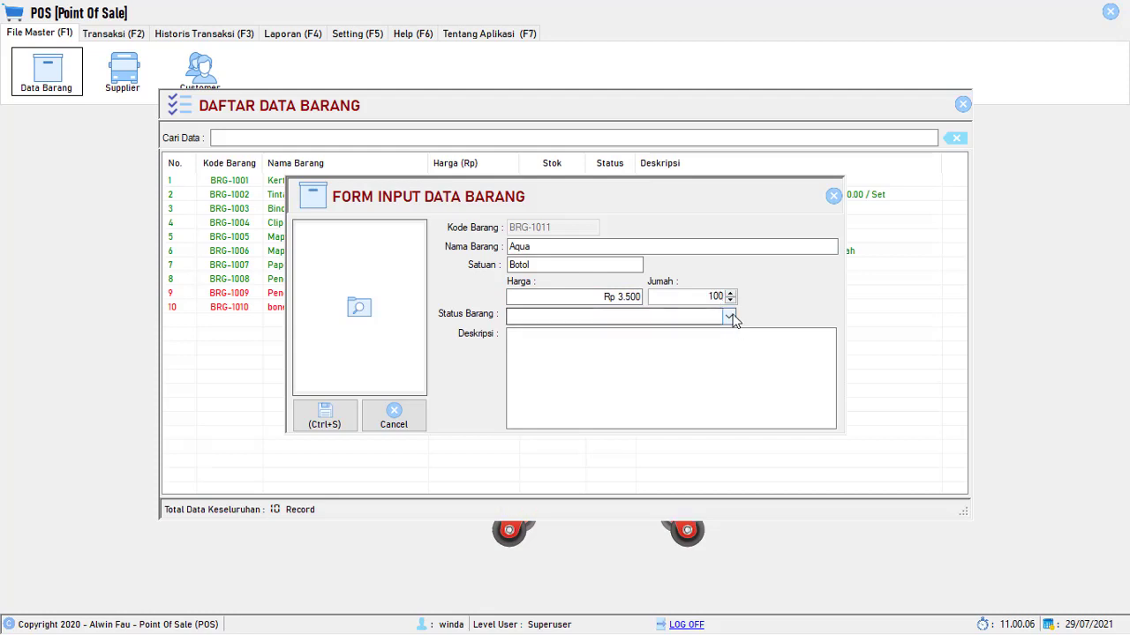
- Set the Aqua item's status to Bagus and description to 'Minuman', then try saving
click(729, 316)
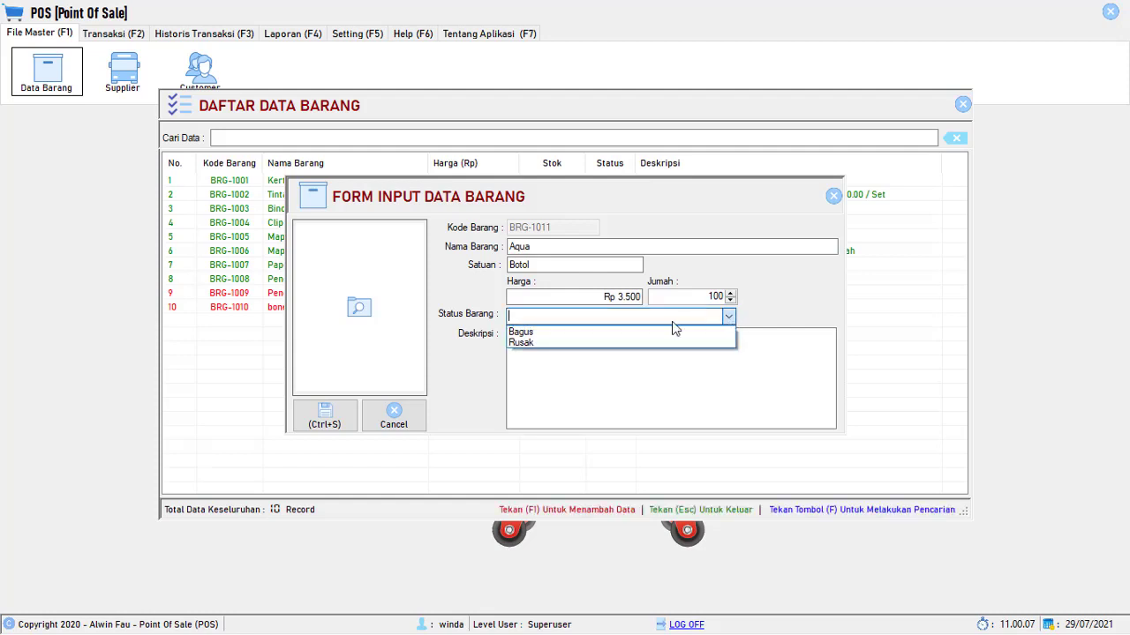
click(533, 335)
click(549, 345)
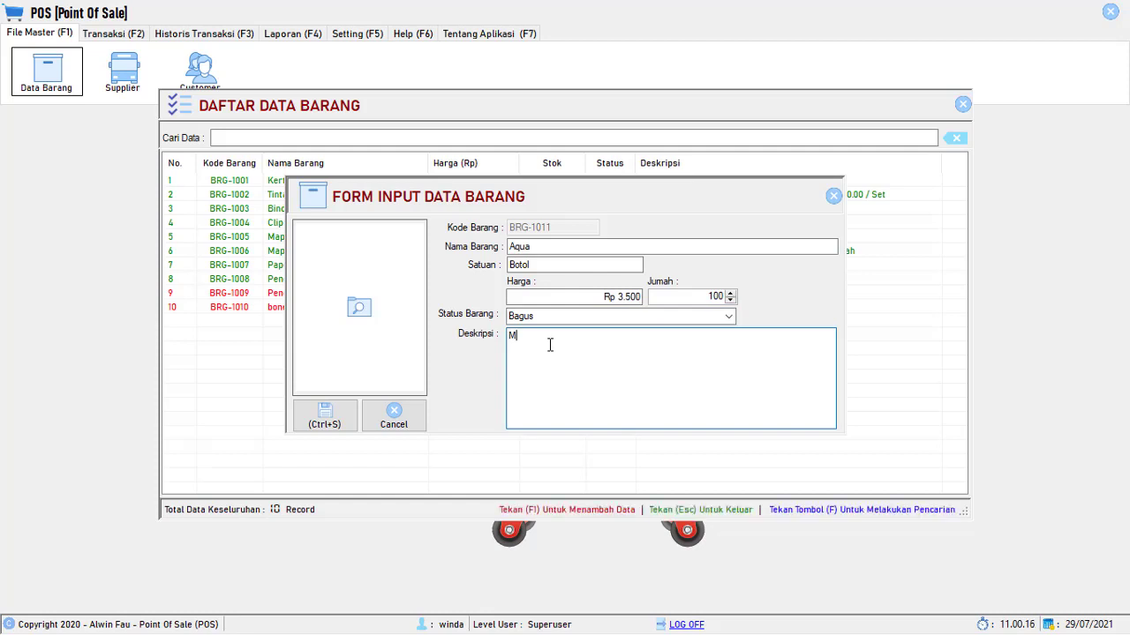
text(inuman)
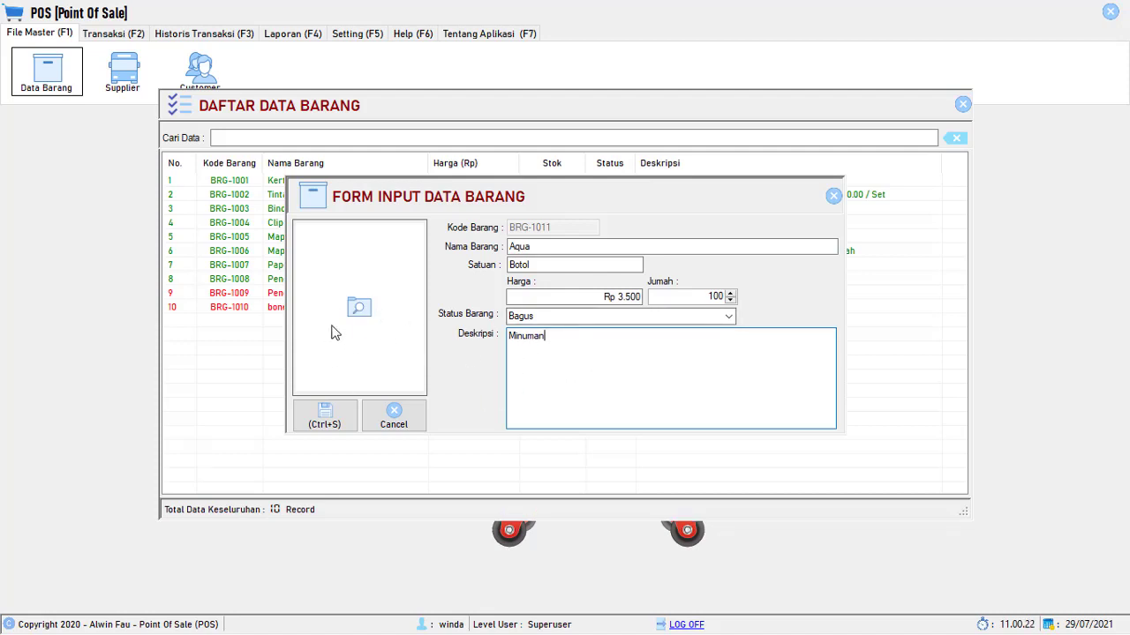
click(343, 426)
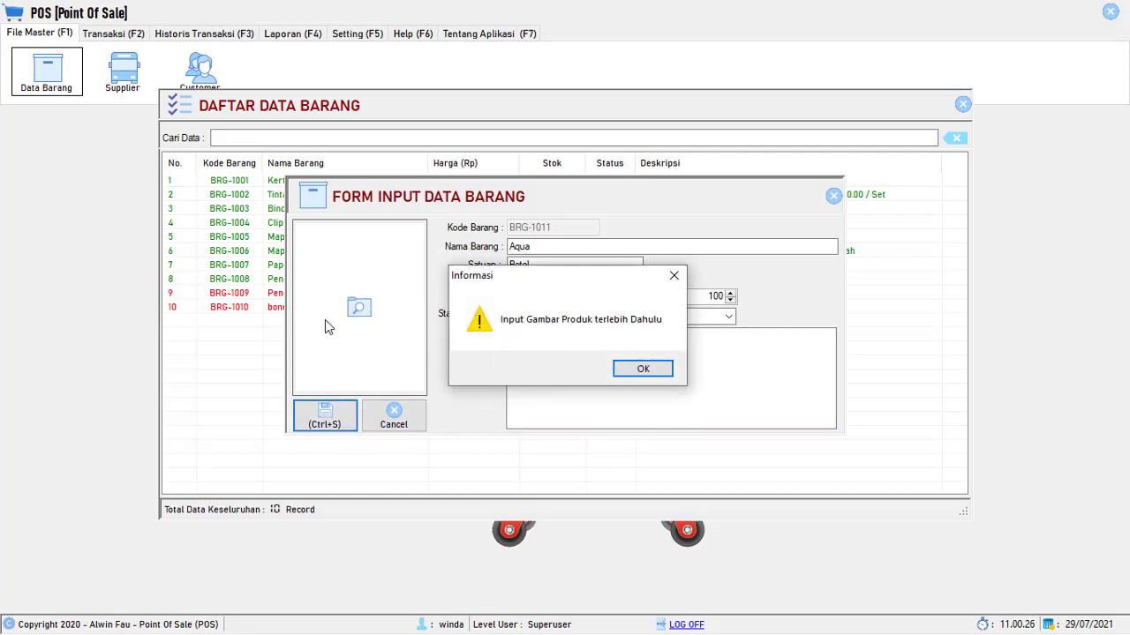
- Attach the Aqua bottle picture from Gamabar Barang and save item BRG-1011
click(640, 370)
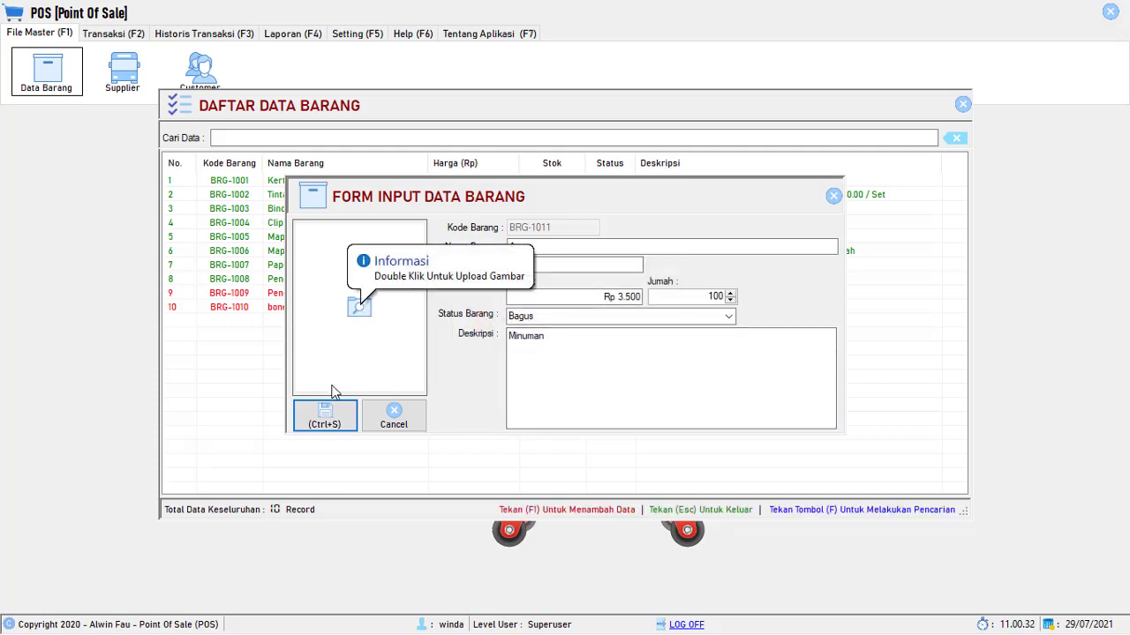
double_click(359, 311)
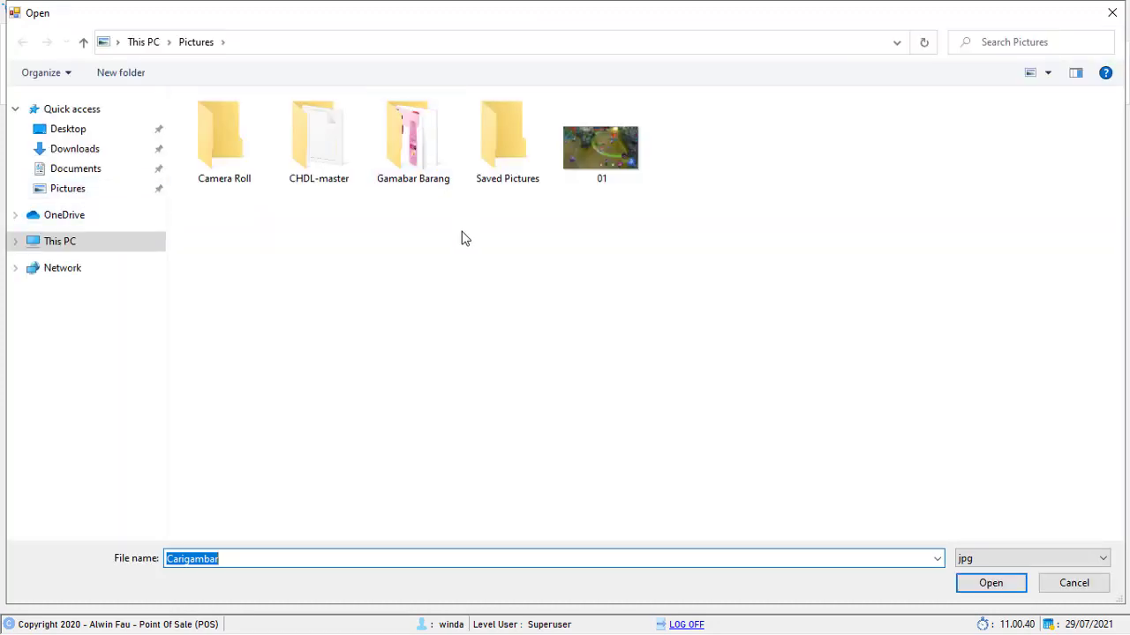
click(435, 231)
double_click(417, 172)
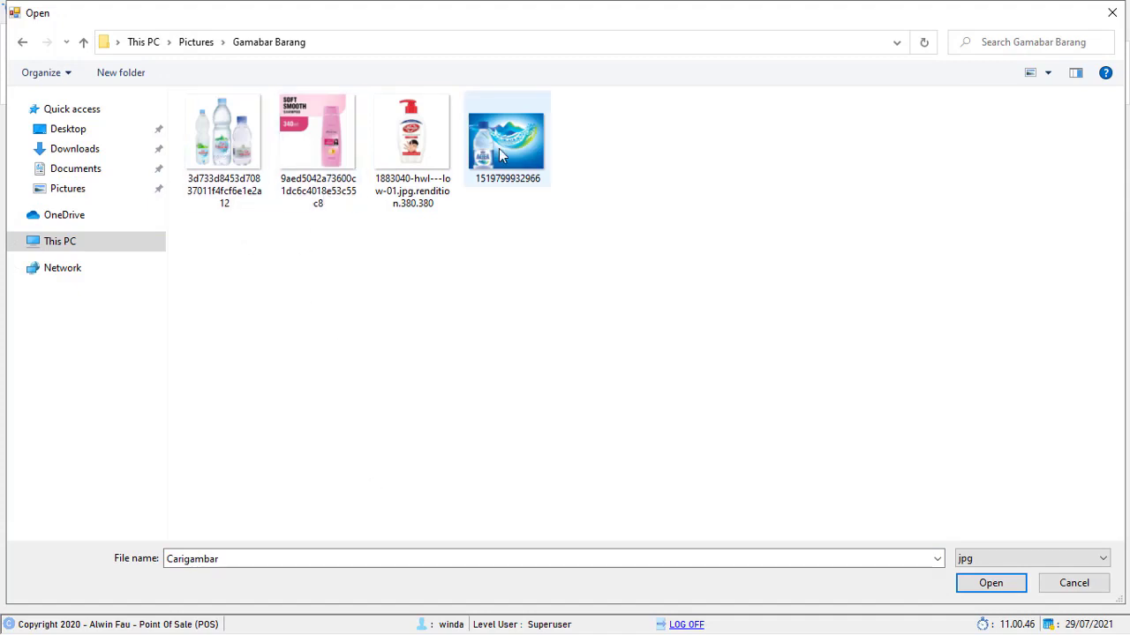
double_click(495, 146)
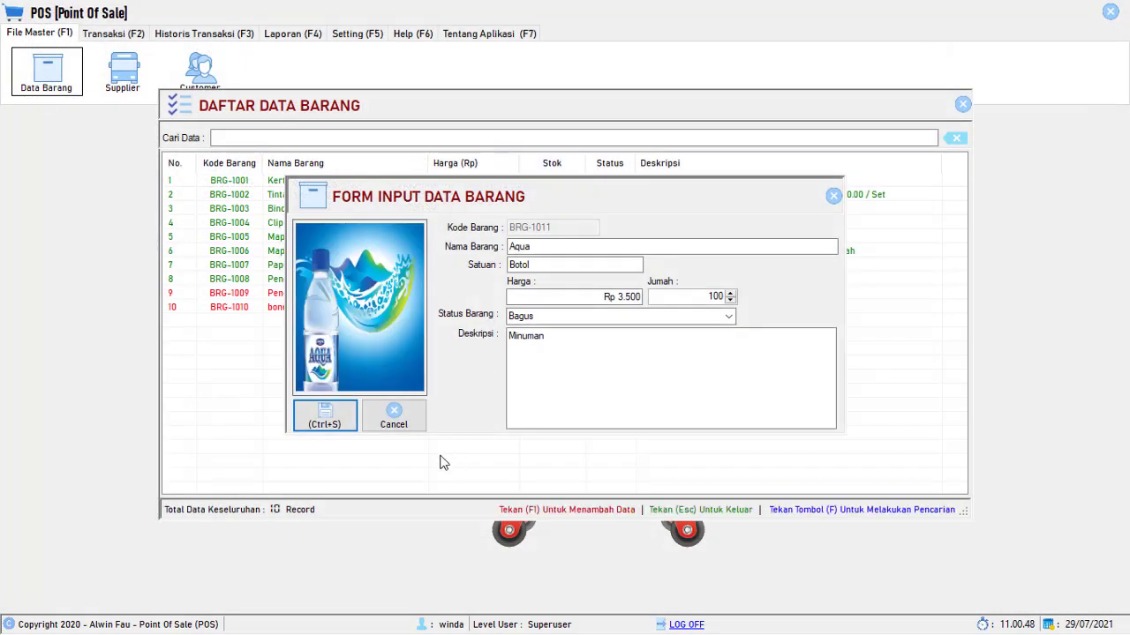
click(328, 426)
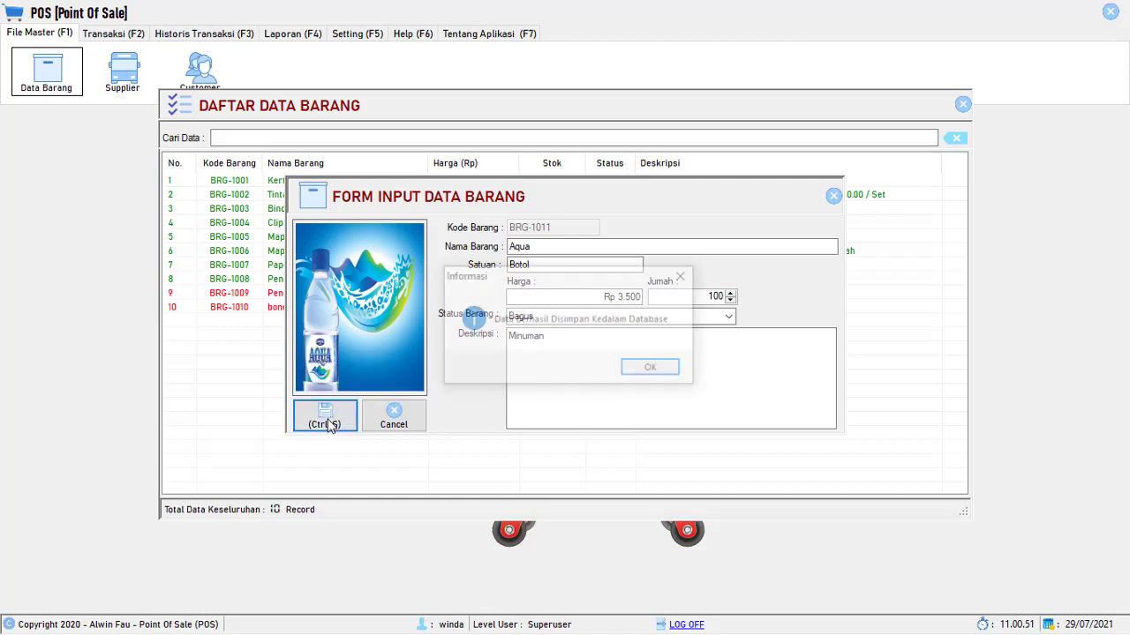
click(647, 372)
click(833, 196)
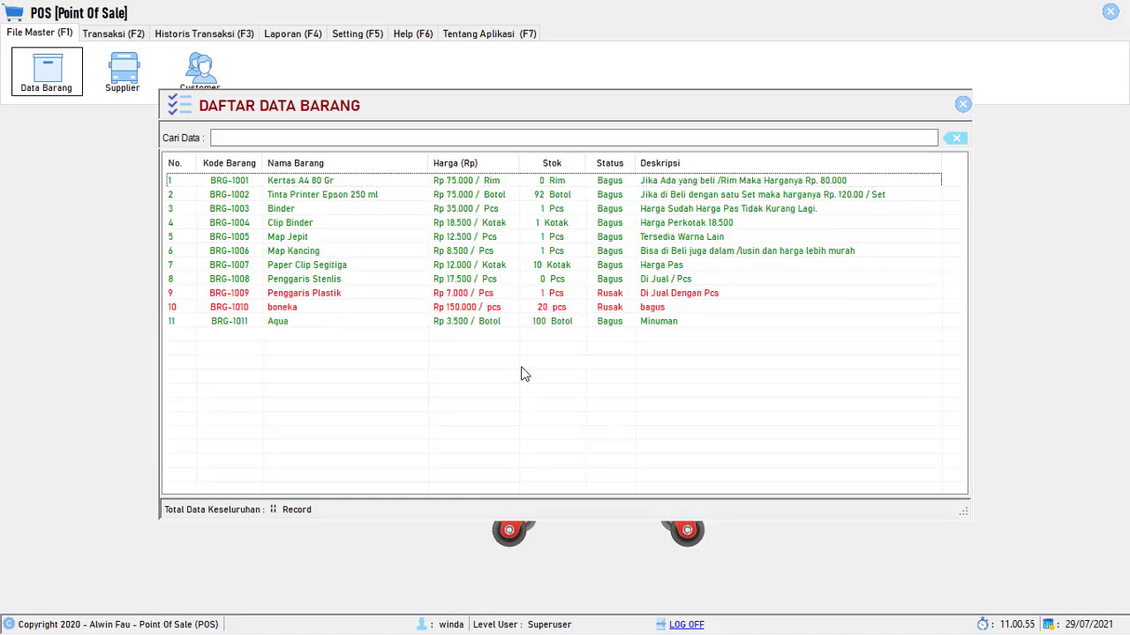
- Start new item Lemeneral with unit Botol, price 3000 and stock 50
click(622, 322)
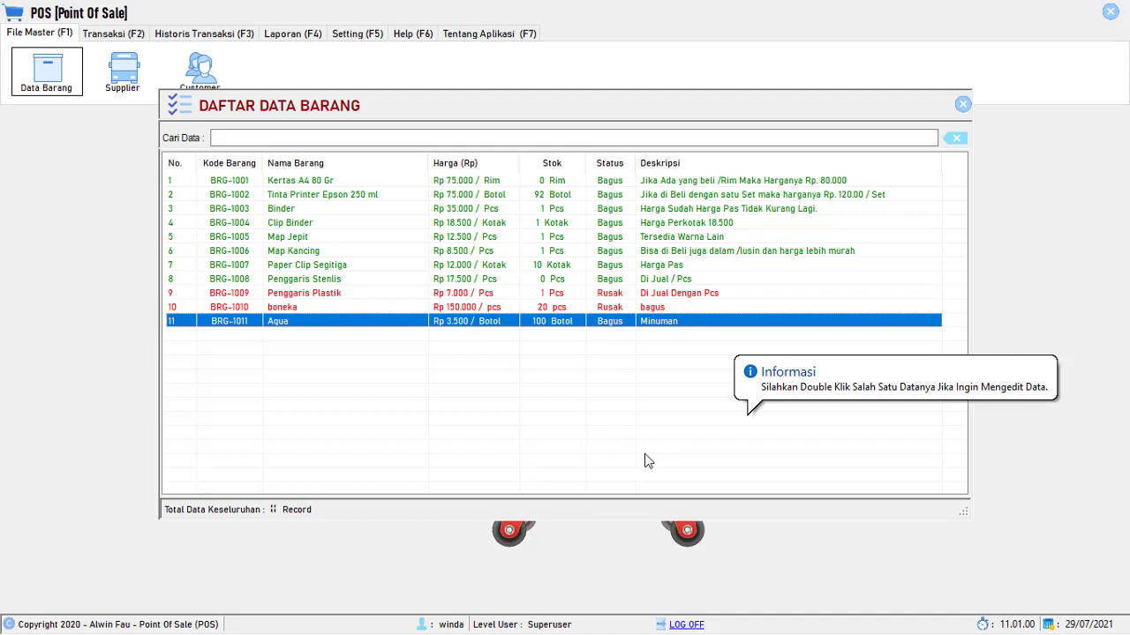
key(F1)
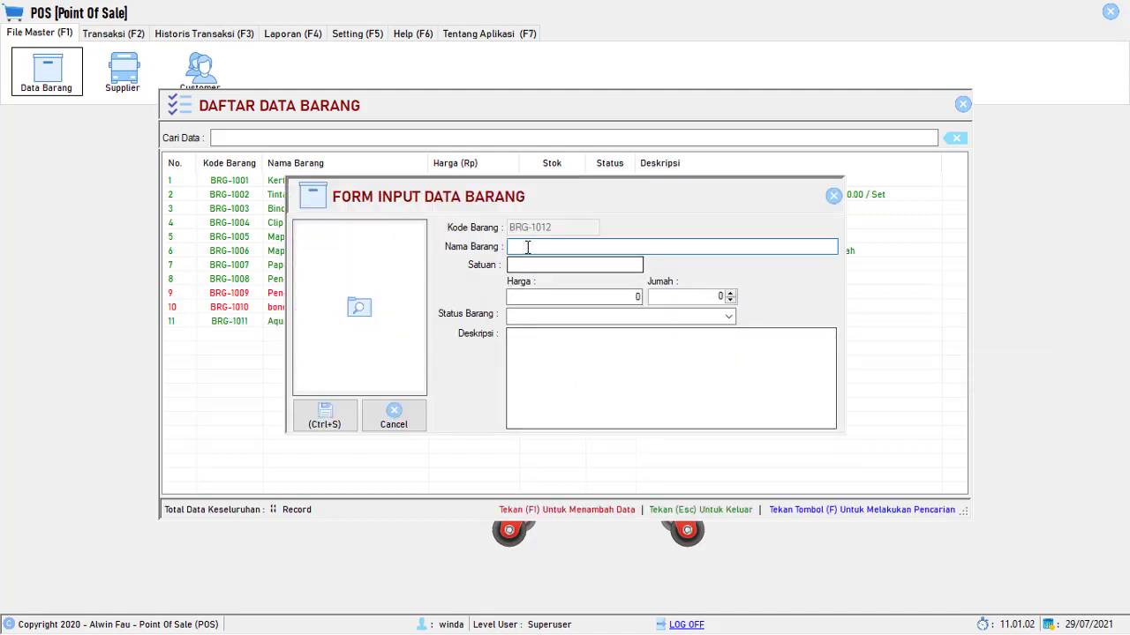
text(Le)
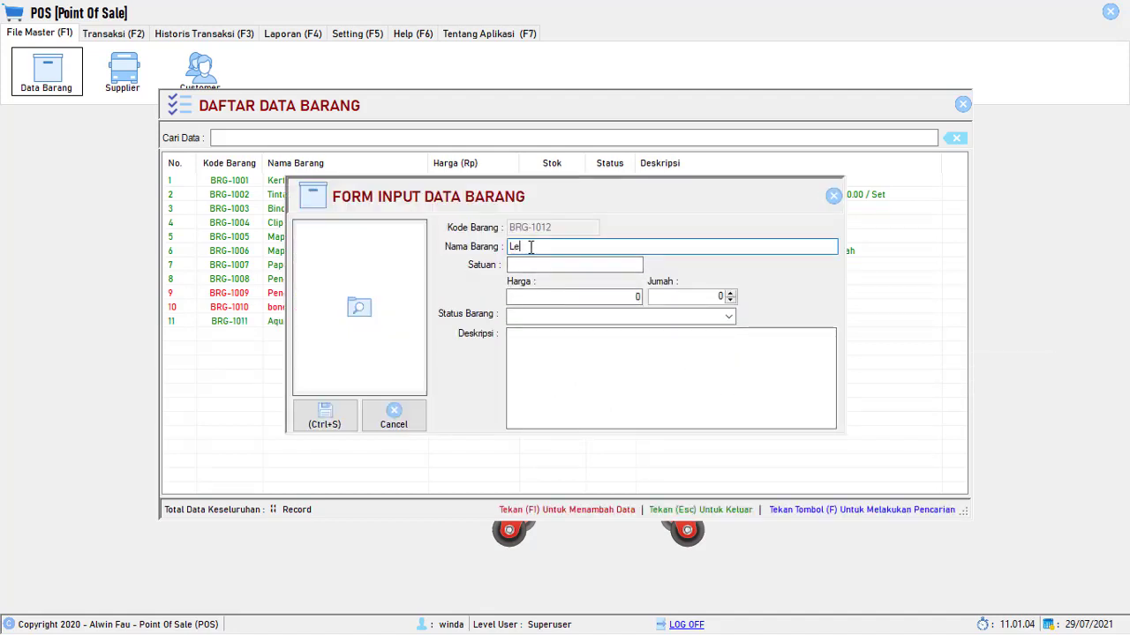
text(meneral)
key(Tab)
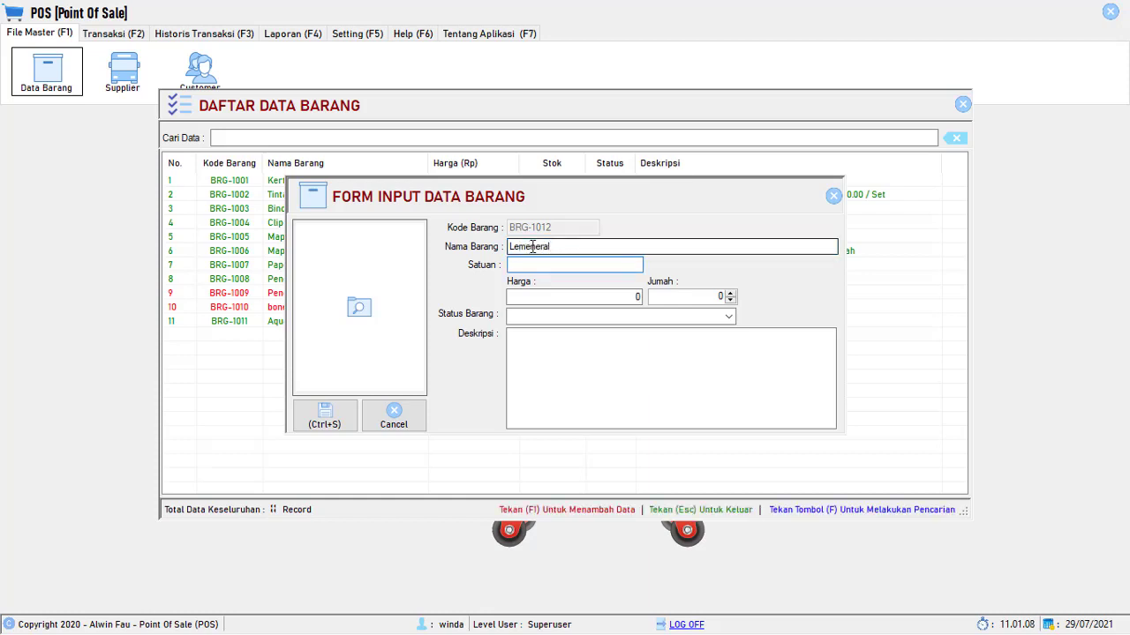
text(Botol)
key(BackSpace)
key(BackSpace)
text(otol)
key(Tab)
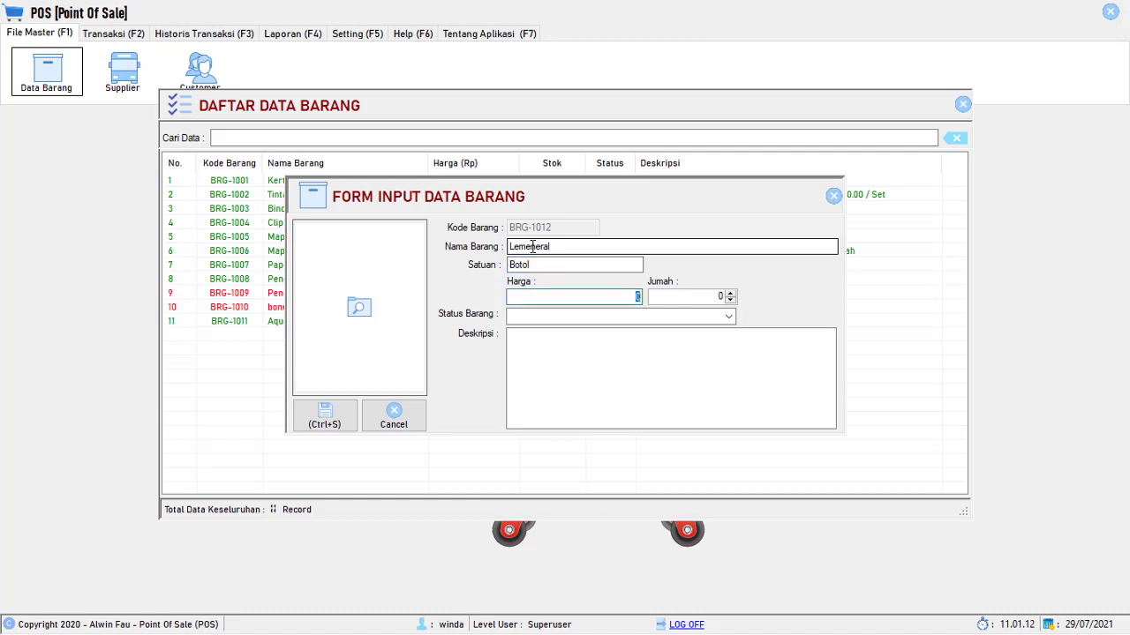
text(3.000)
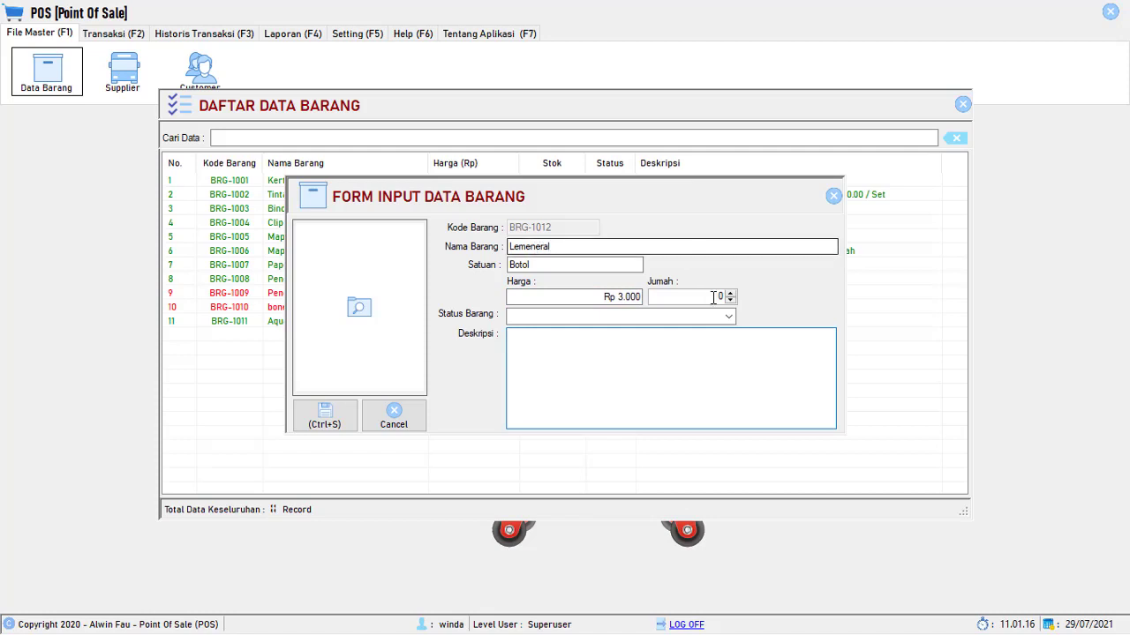
click(720, 296)
text(50)
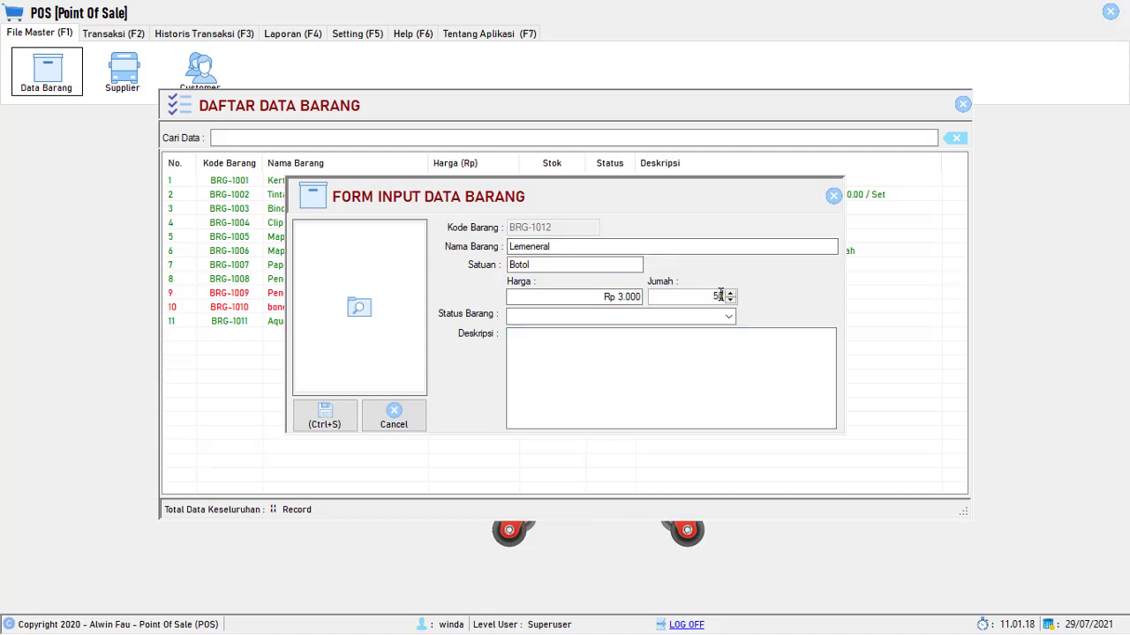
- Give Lemeneral status Bagus, description 'Air Minum' and the water bottles photo, then save
click(728, 316)
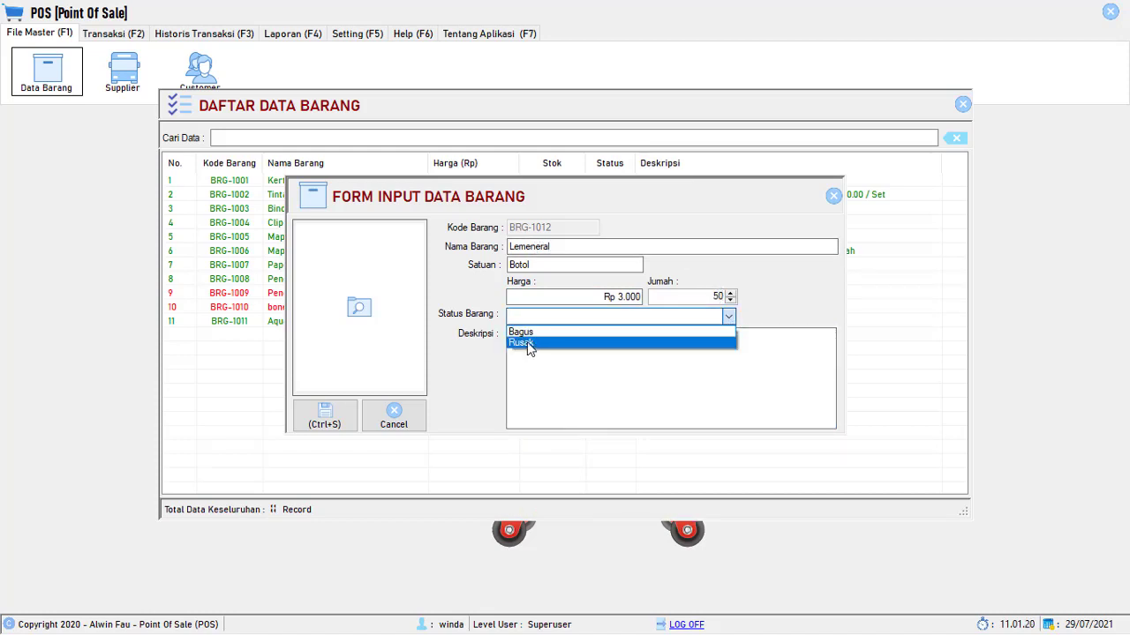
click(522, 332)
click(541, 355)
text(A)
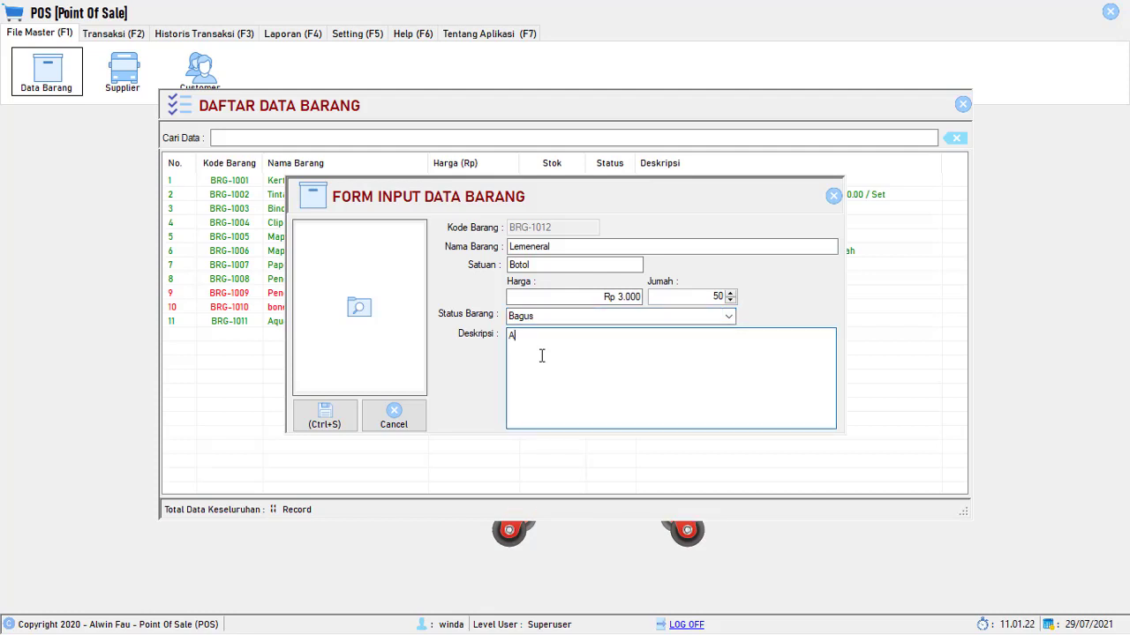
text(ir Minu)
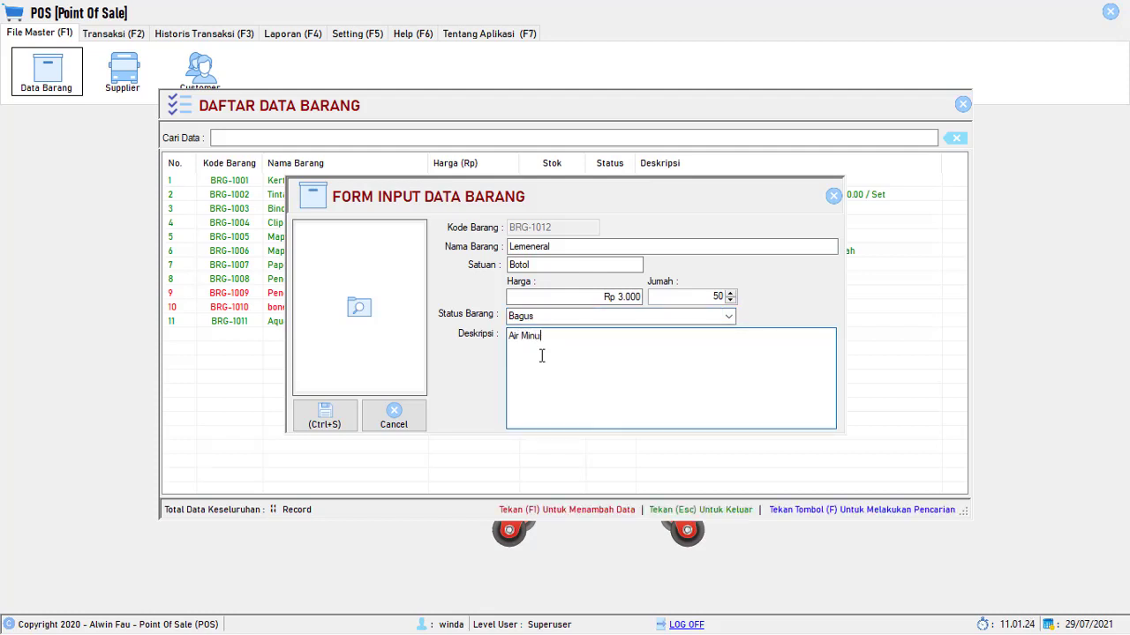
text(m)
click(384, 305)
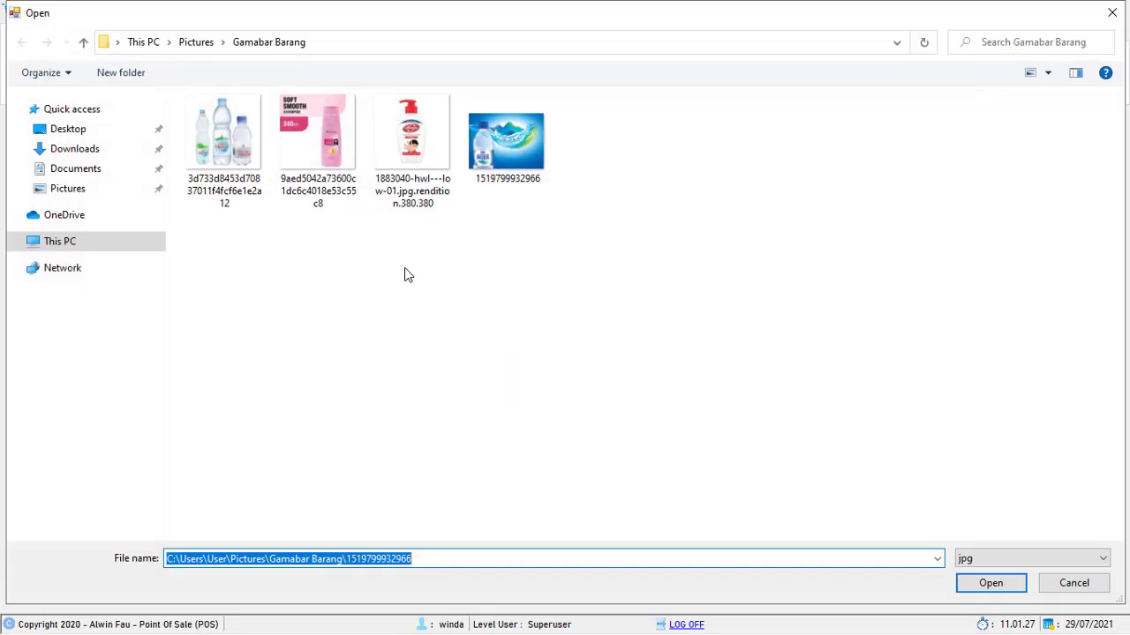
click(227, 133)
double_click(227, 133)
click(324, 413)
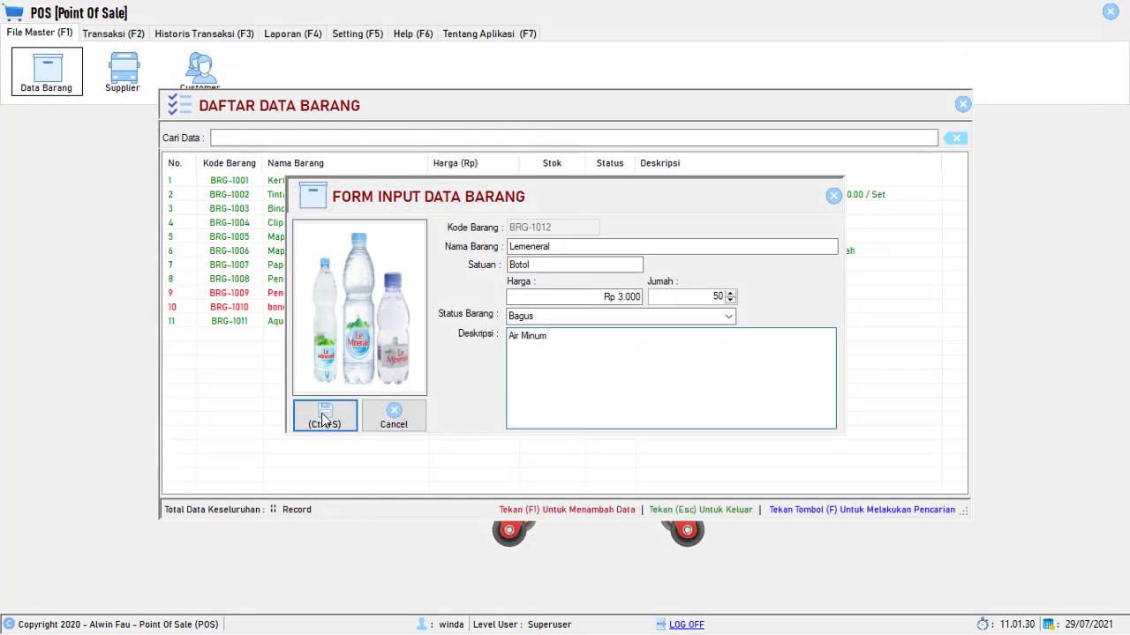
click(652, 369)
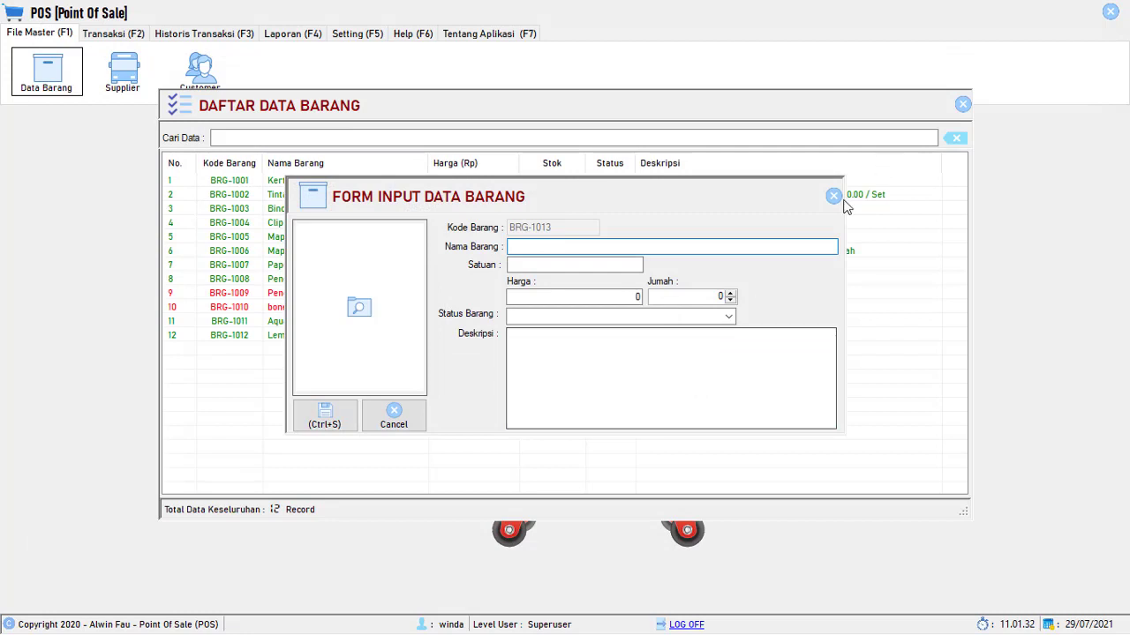
- Append 'Yang Manis' to Lemeneral's description, making it 'Air Minum Yang Manis', and save it
click(833, 196)
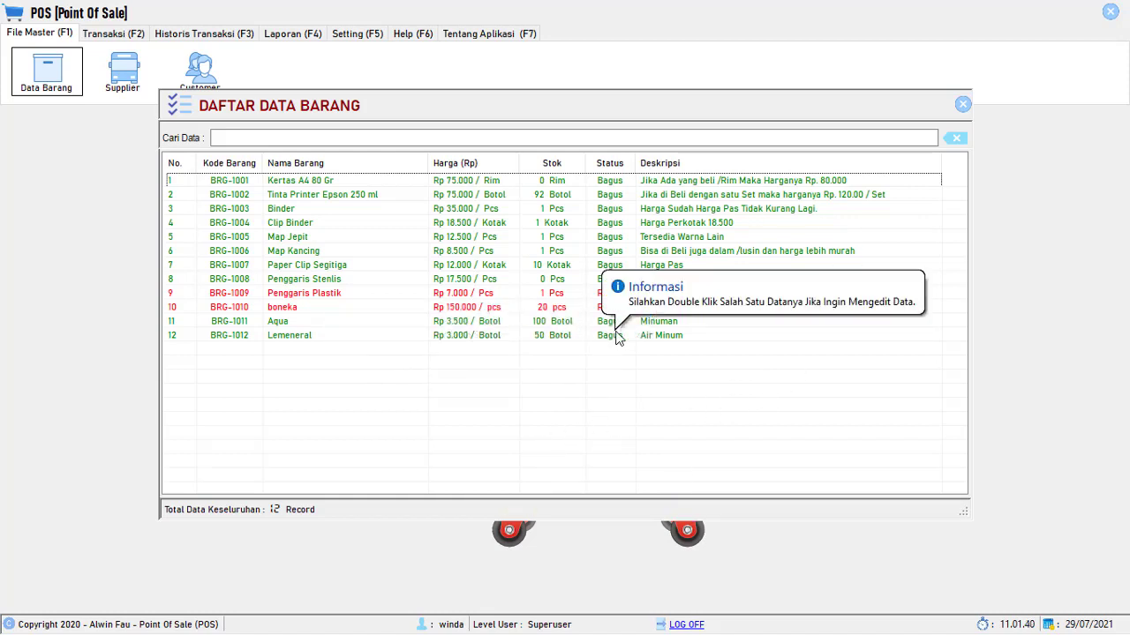
click(612, 336)
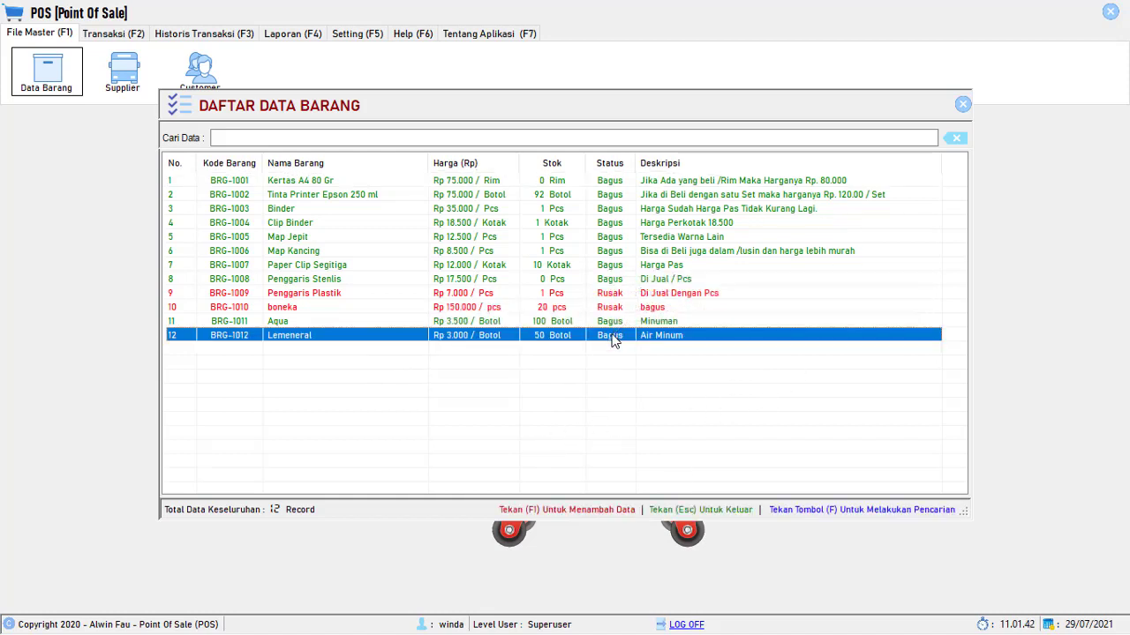
double_click(612, 337)
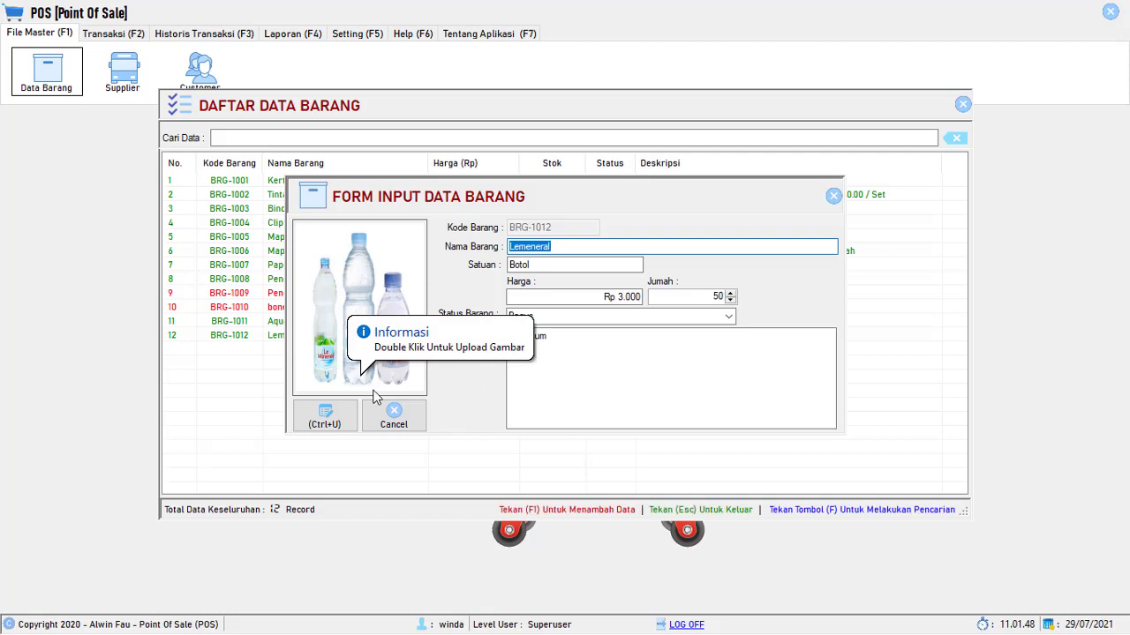
click(571, 338)
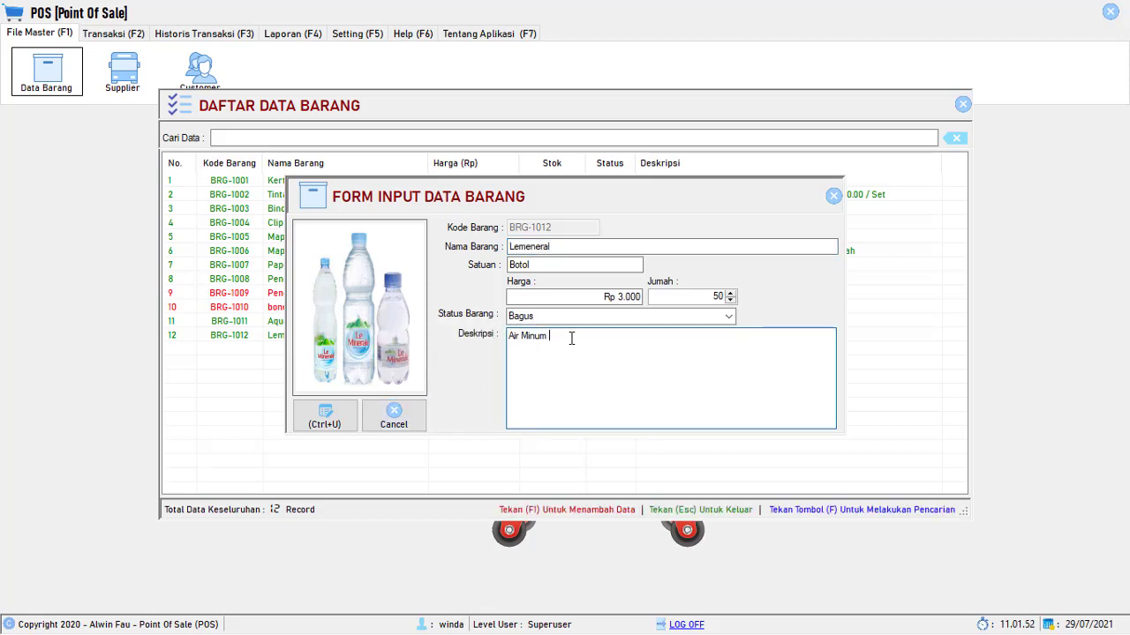
text(Yang Manis)
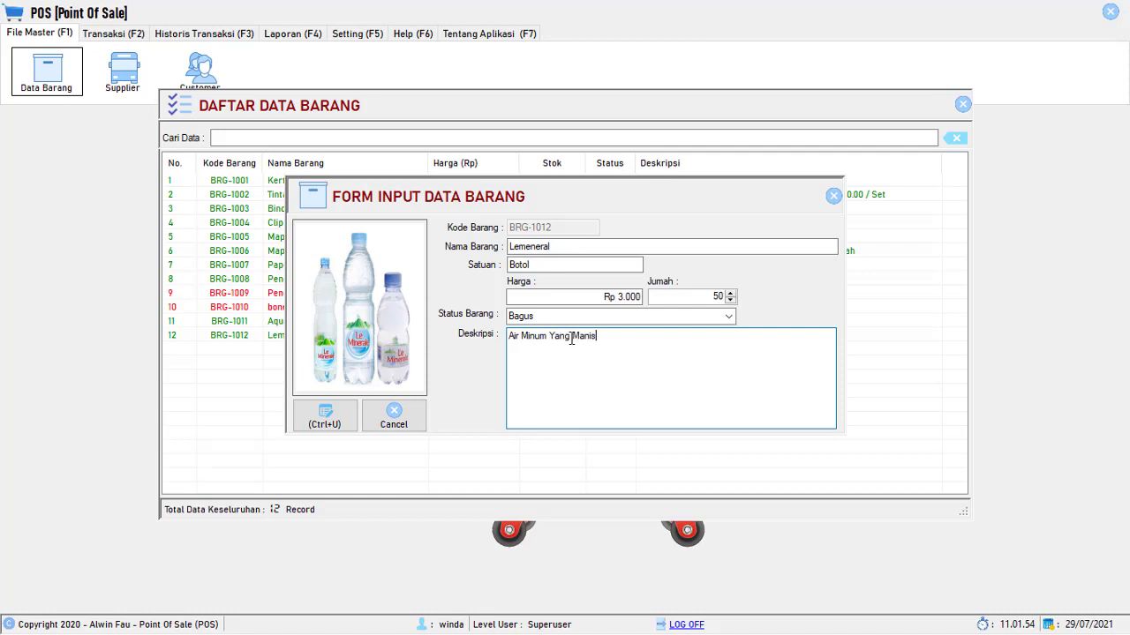
click(325, 415)
click(638, 369)
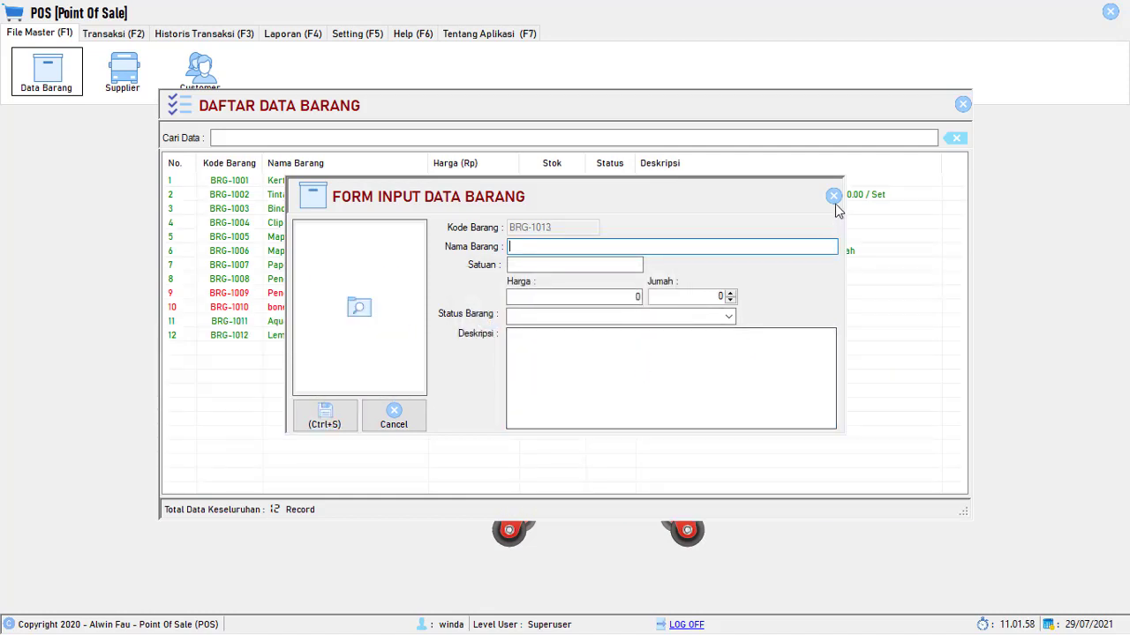
click(834, 196)
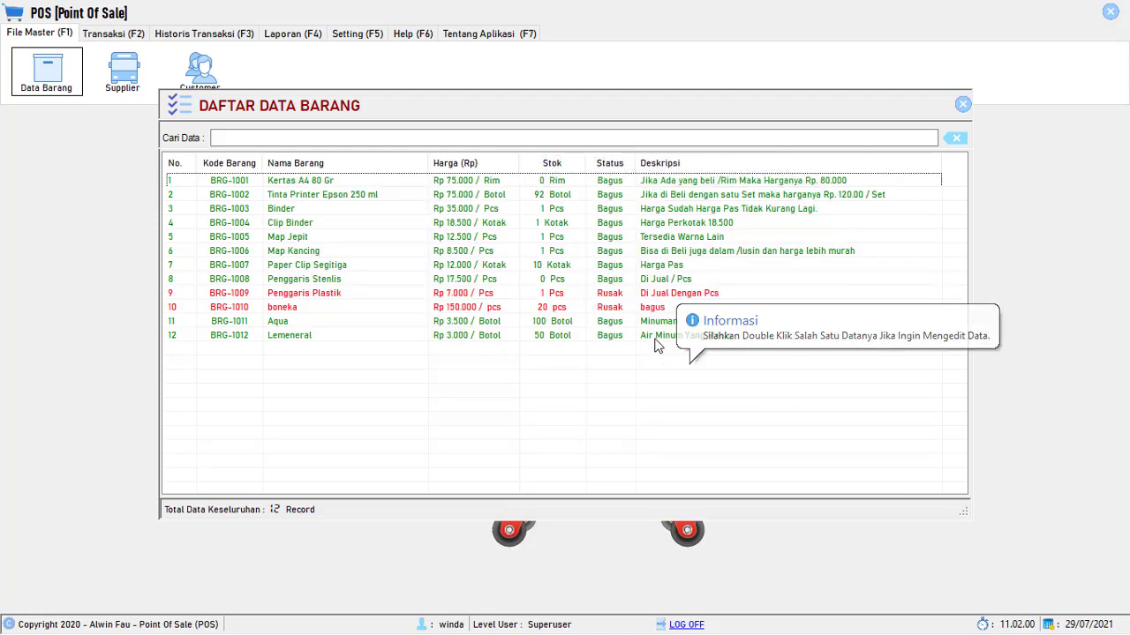
- Delete item BRG-1010 boneka via Hapus Data, leaving 11 items, and close Daftar Data Barang
click(704, 341)
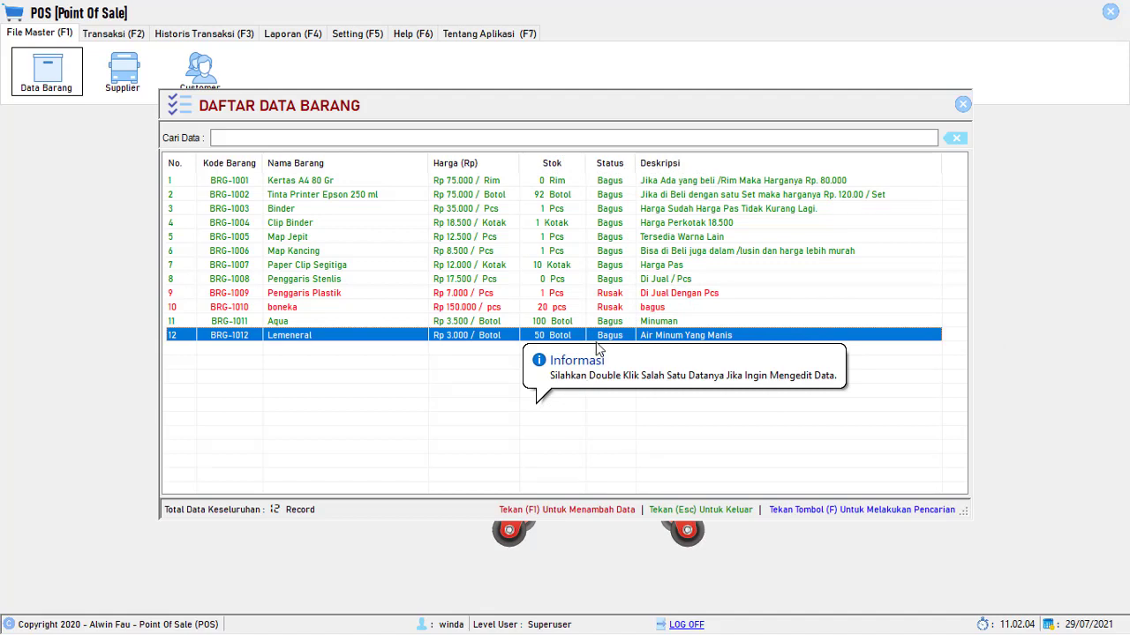
right_click(557, 309)
right_click(533, 311)
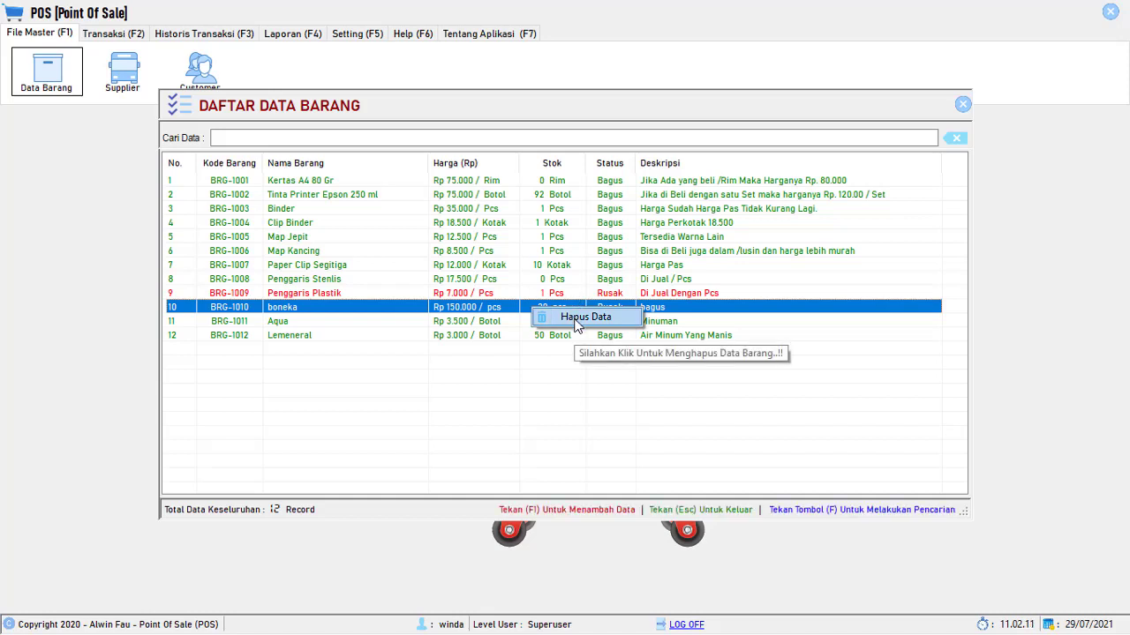
click(575, 324)
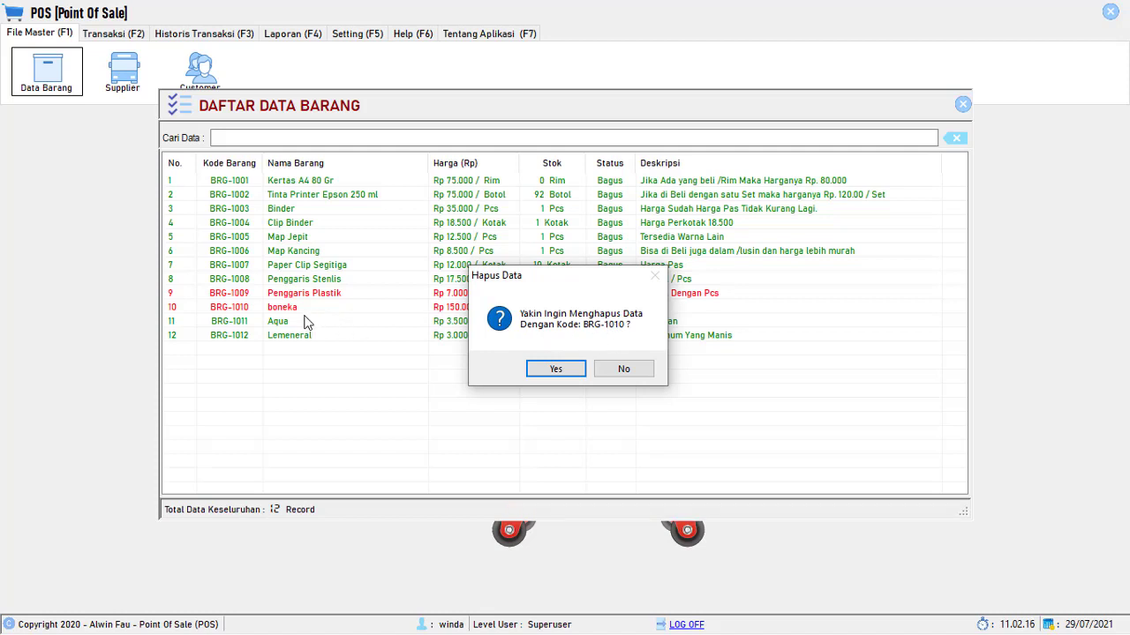
click(621, 369)
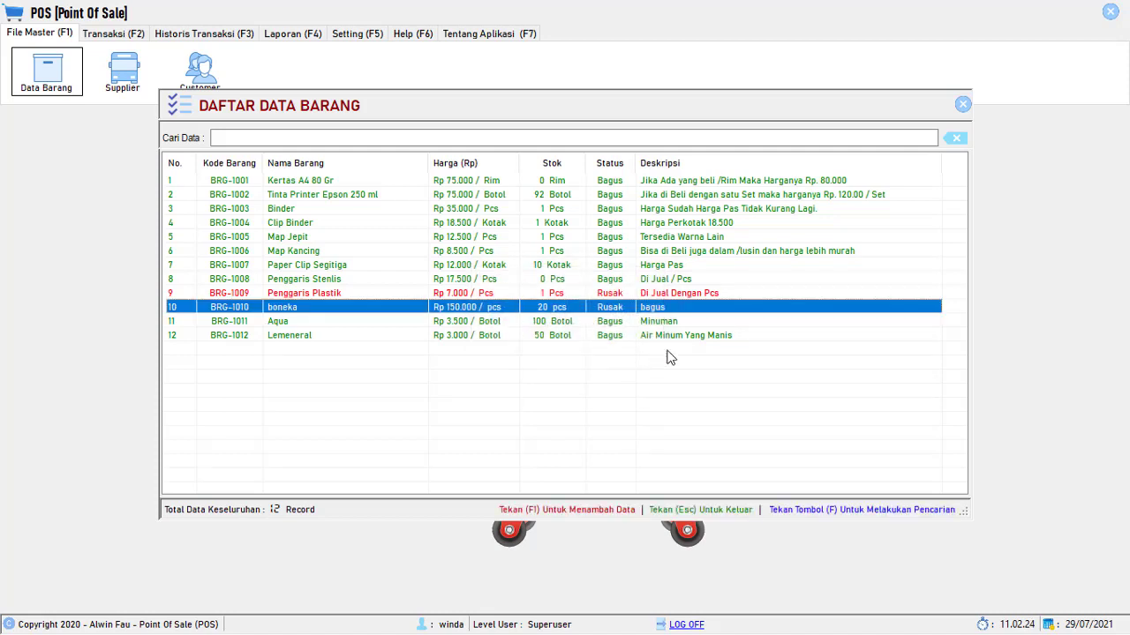
right_click(586, 311)
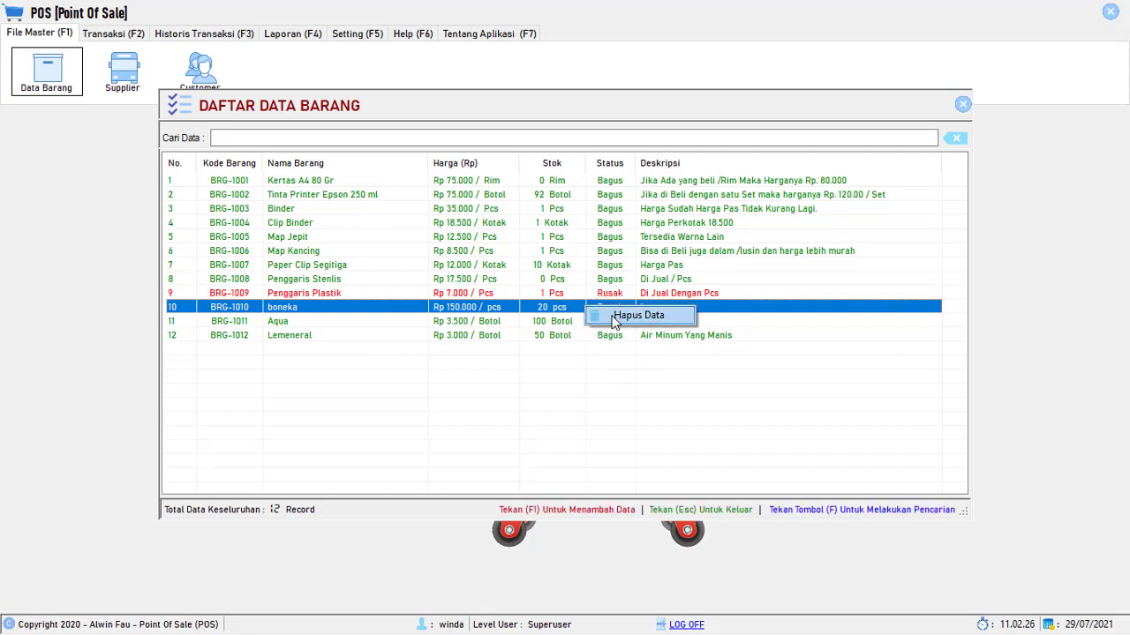
click(600, 323)
click(556, 369)
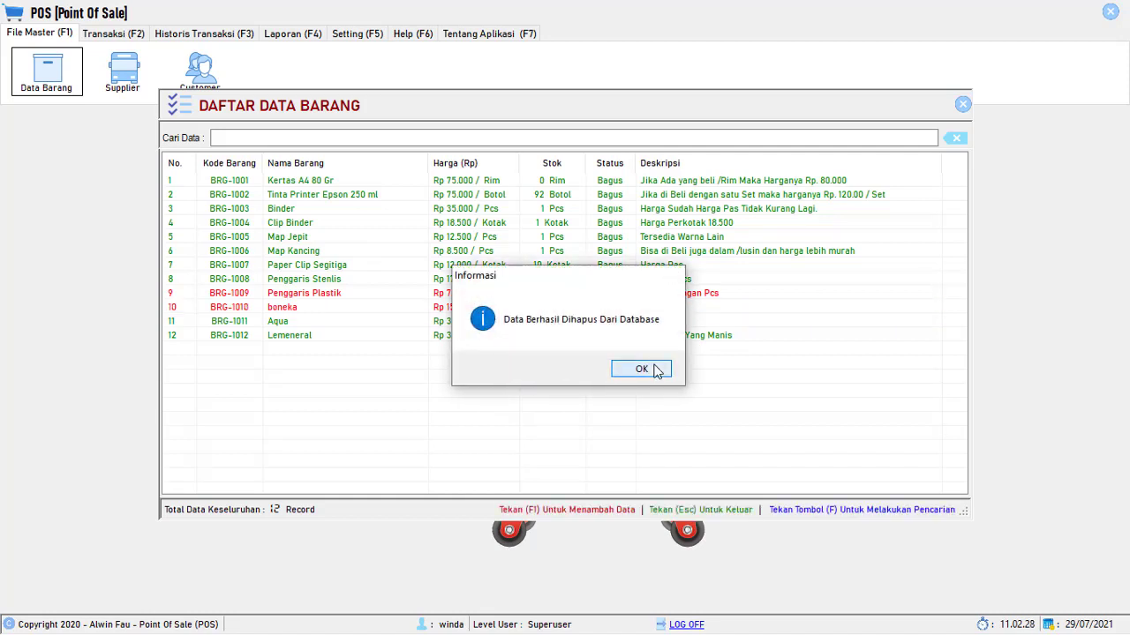
click(643, 369)
click(324, 297)
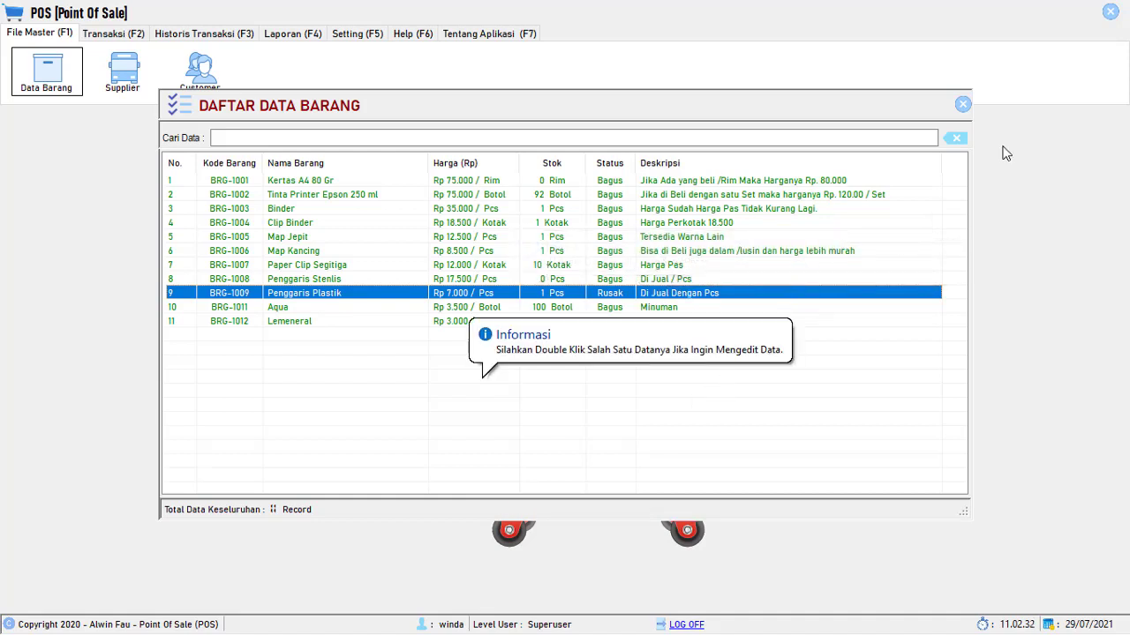
click(963, 105)
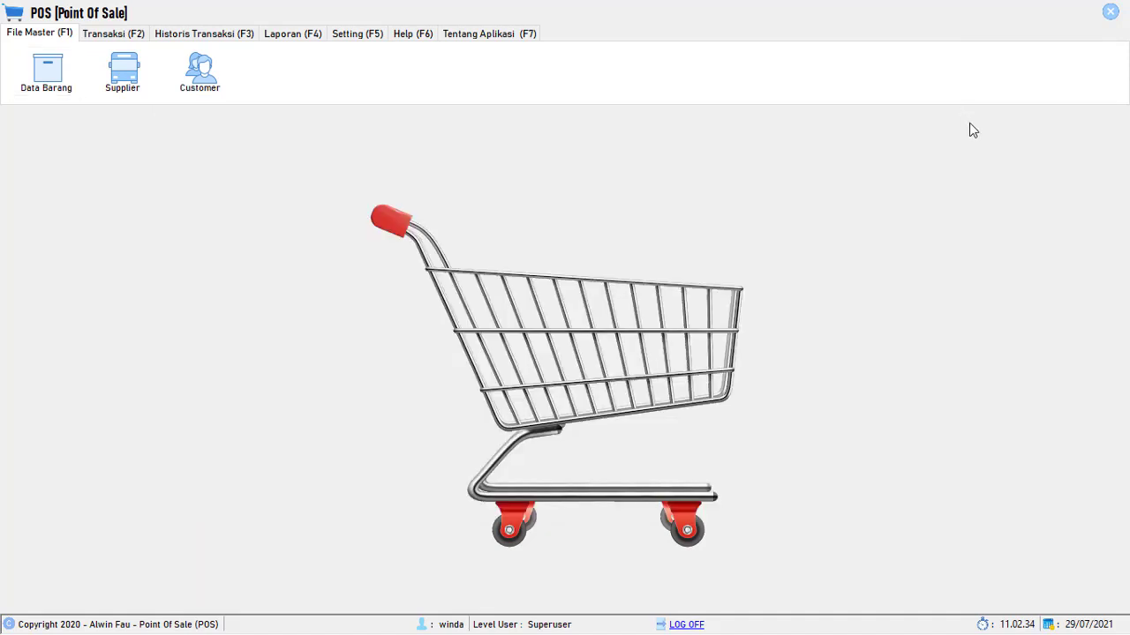
click(122, 75)
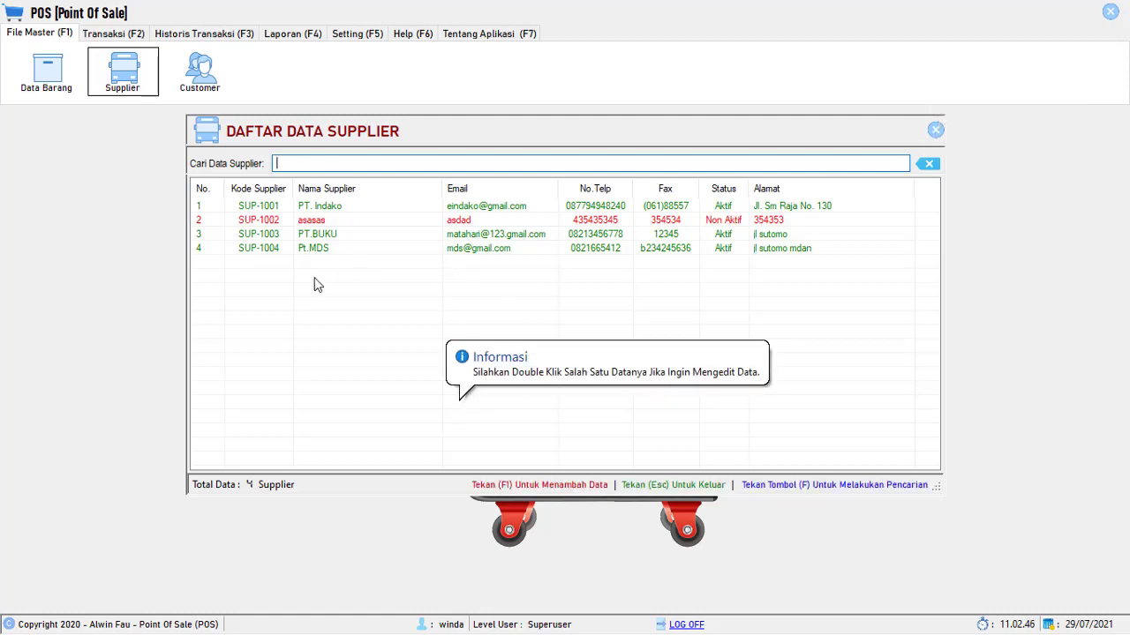
click(935, 131)
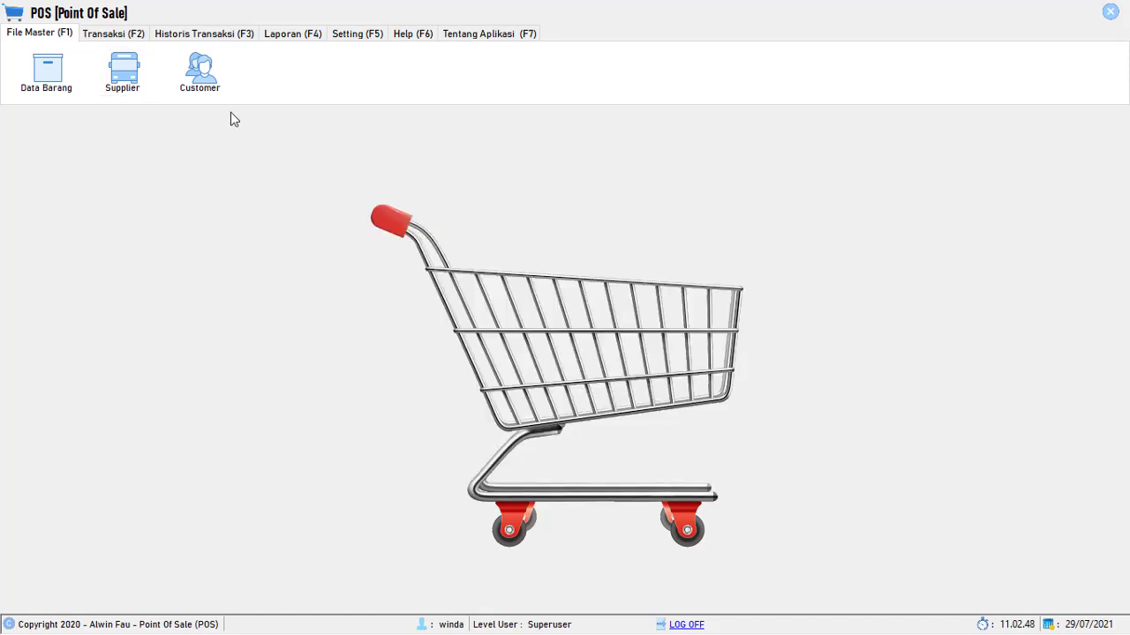
click(203, 82)
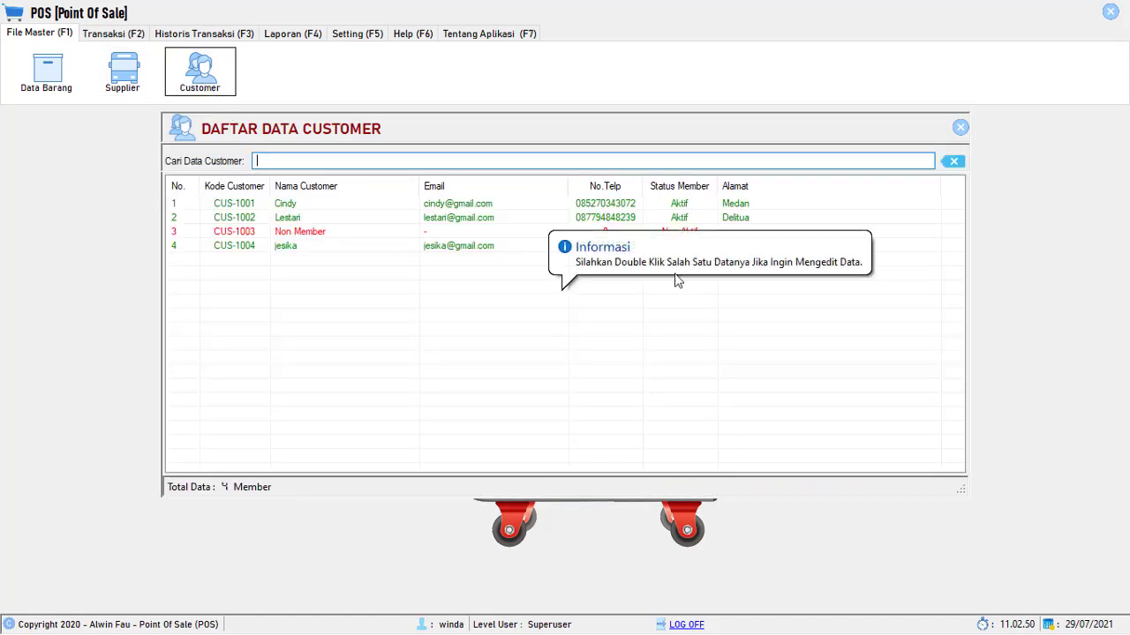
click(961, 130)
click(60, 79)
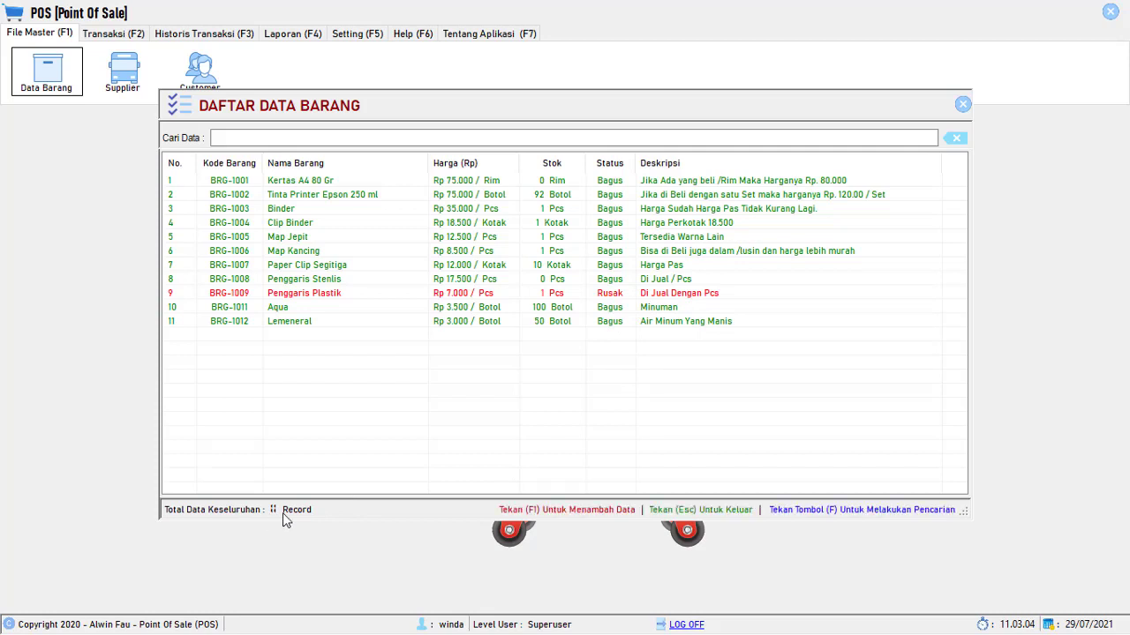
click(960, 105)
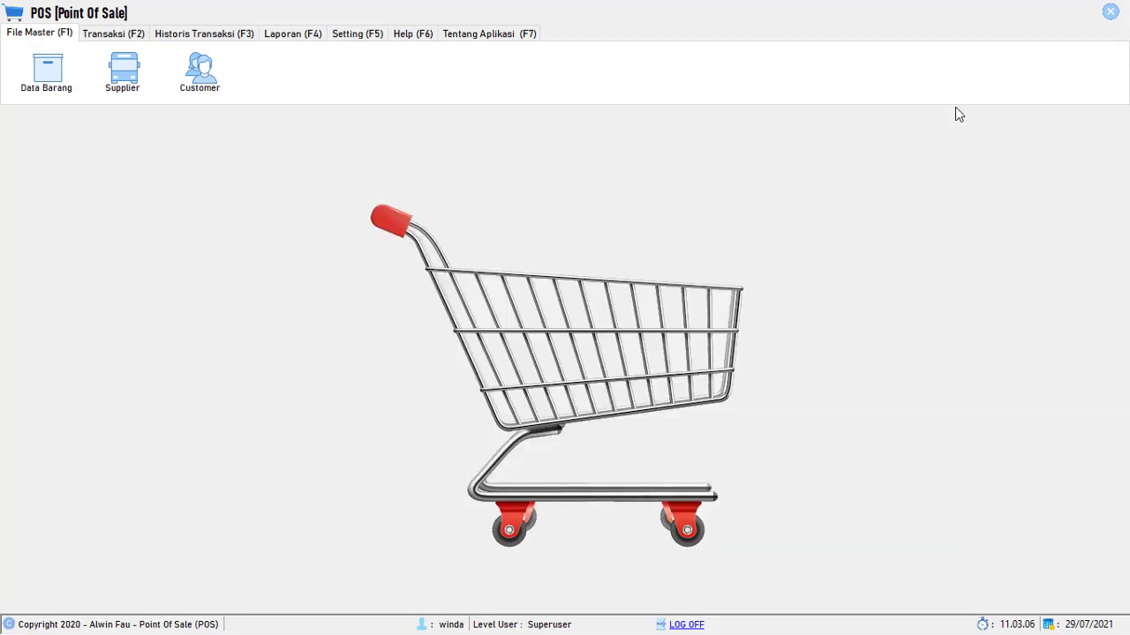
click(105, 34)
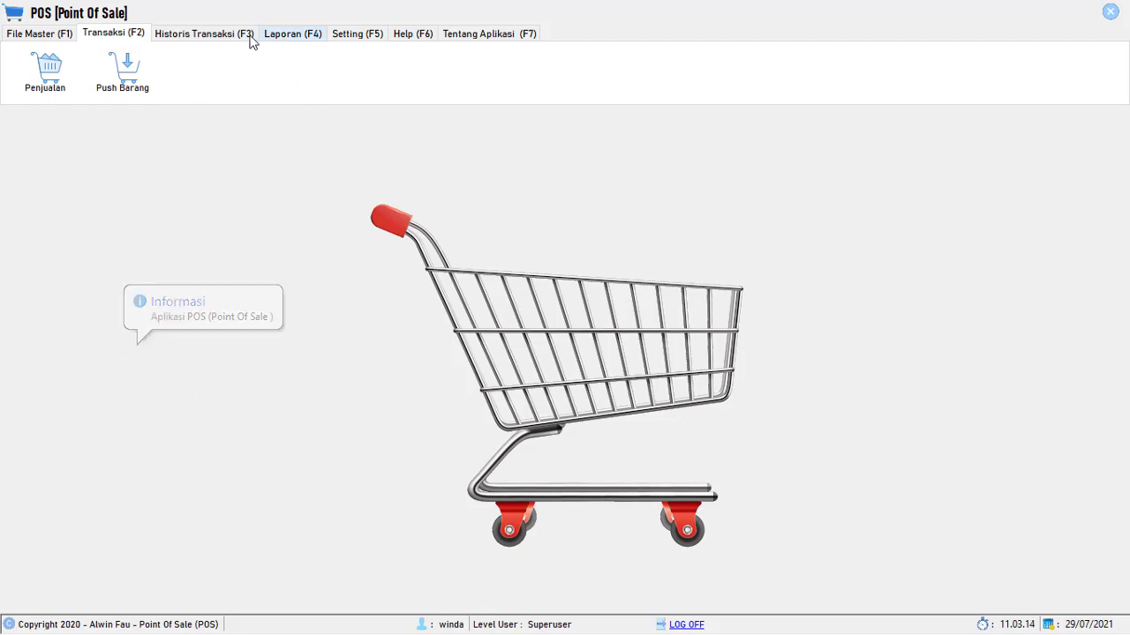
- View and close the sales screen, completed-transactions list and empty cancelled-transactions history
click(45, 69)
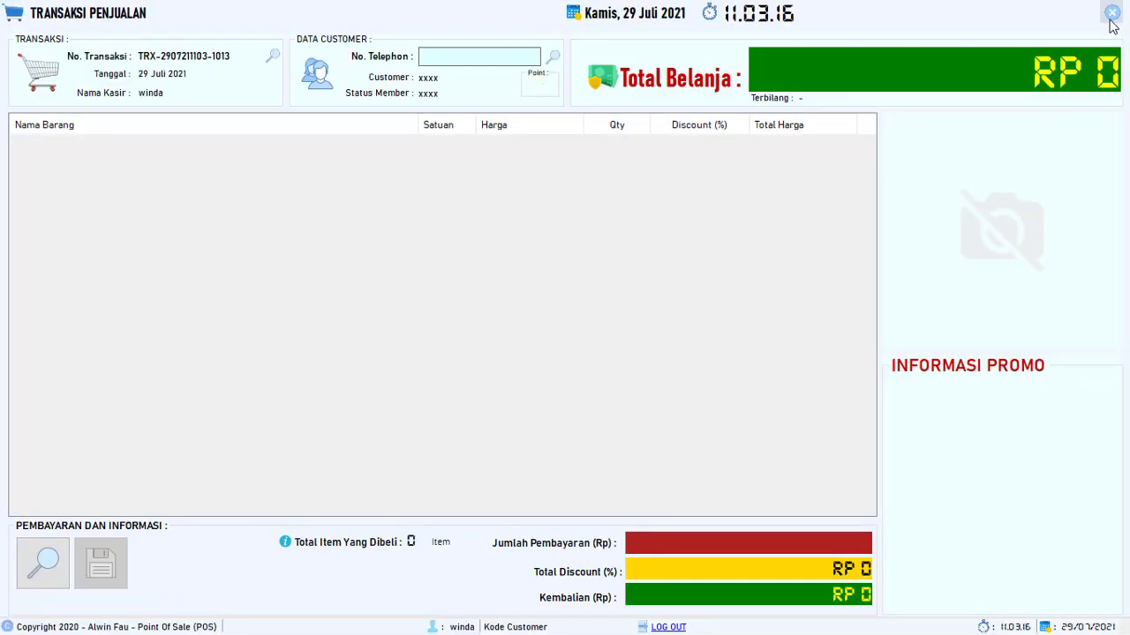
click(1112, 12)
click(189, 35)
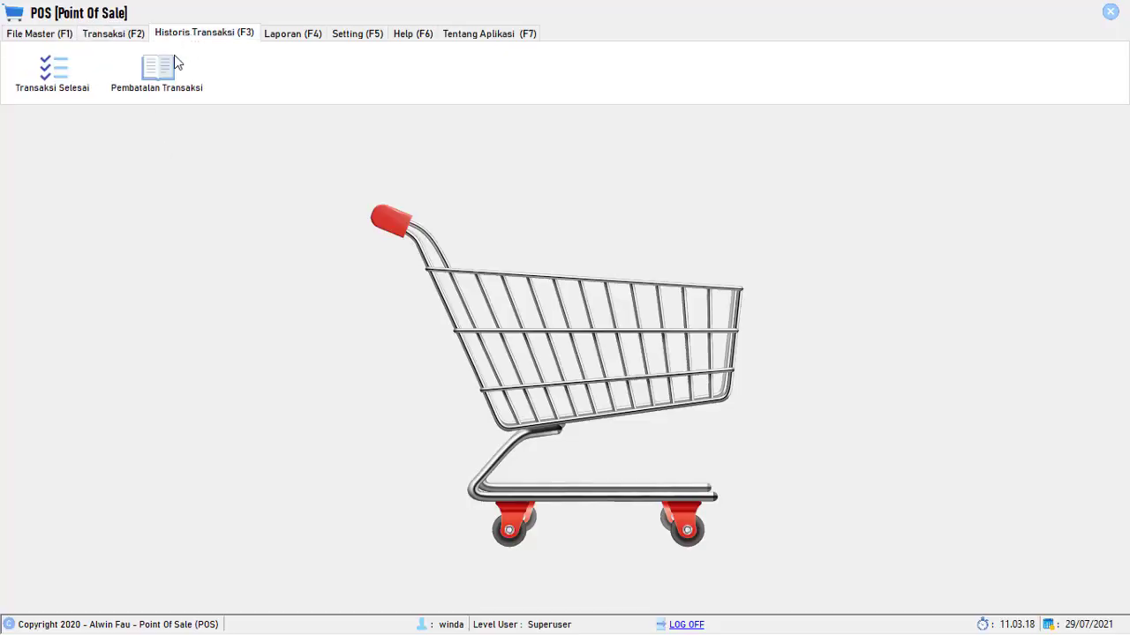
click(55, 74)
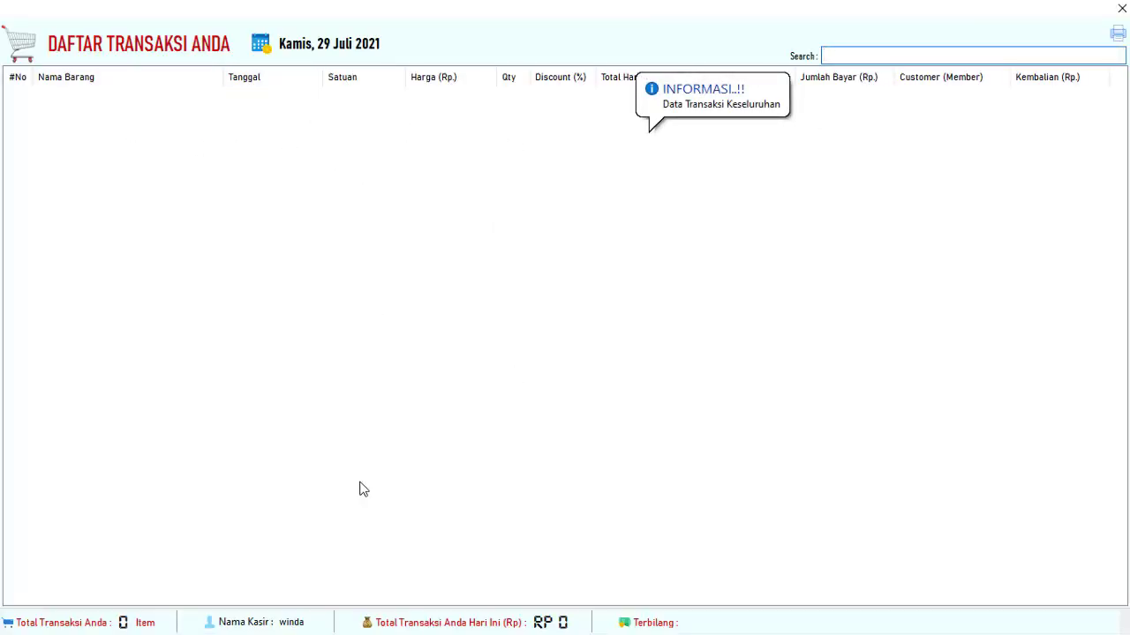
click(1122, 7)
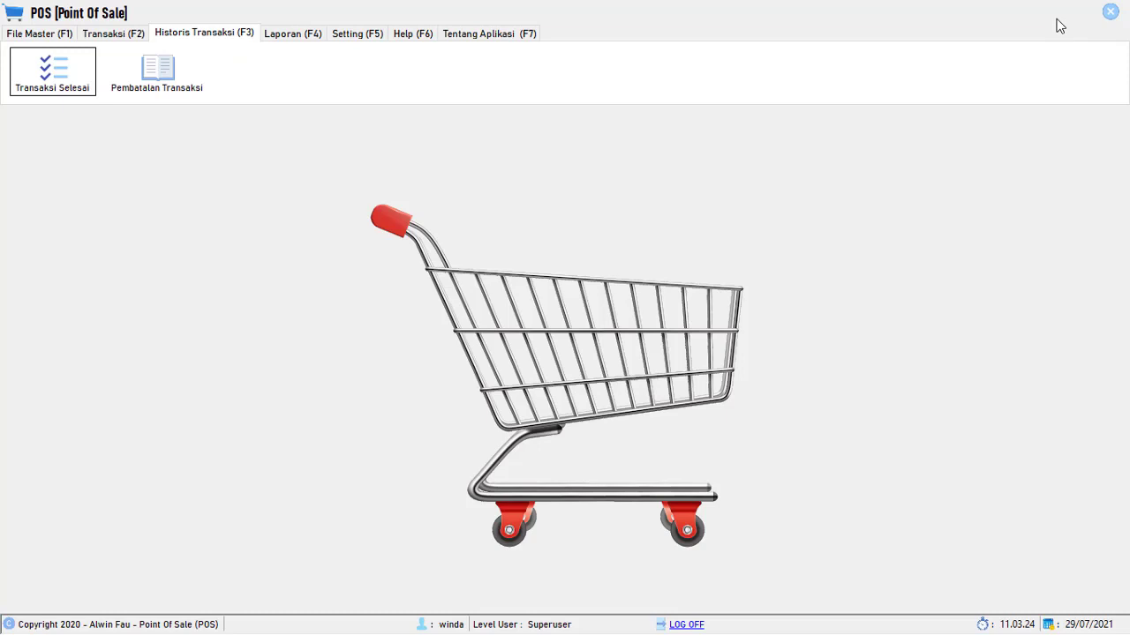
click(156, 75)
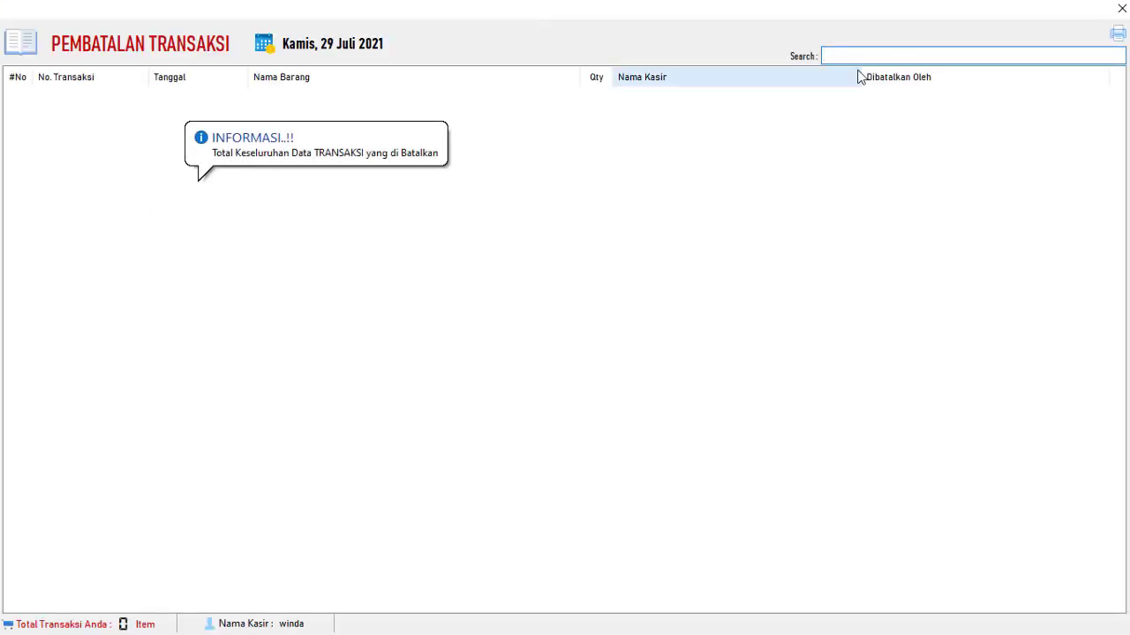
click(1117, 10)
- Browse the Reports, Settings, Help, About, Transaction and Master Data tabs, then request LOG OFF
click(298, 41)
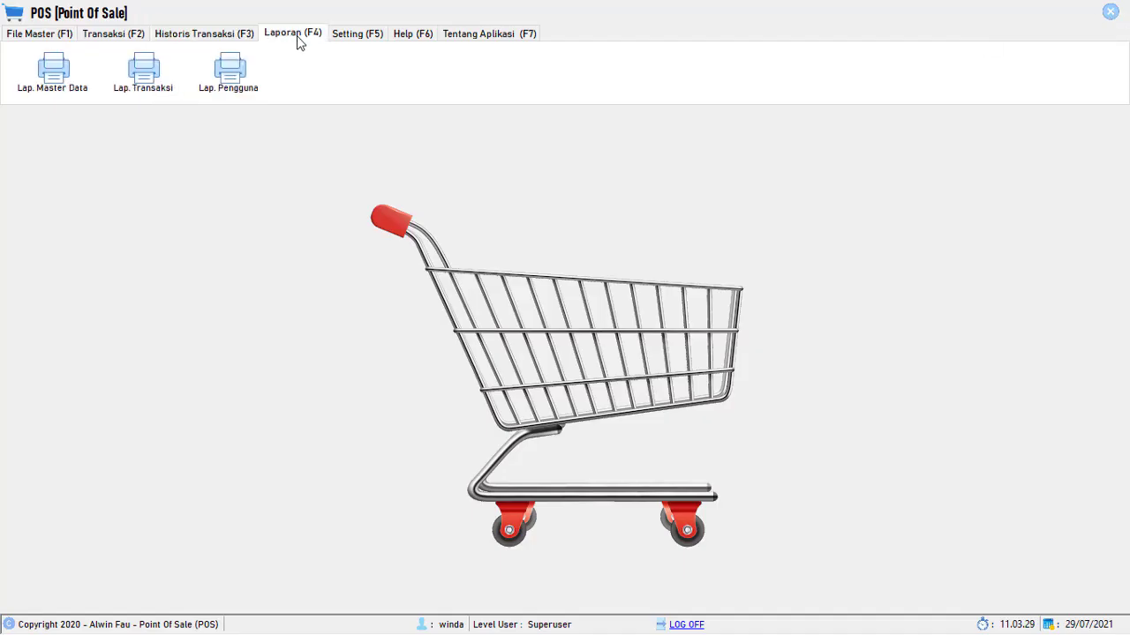
click(368, 35)
click(421, 36)
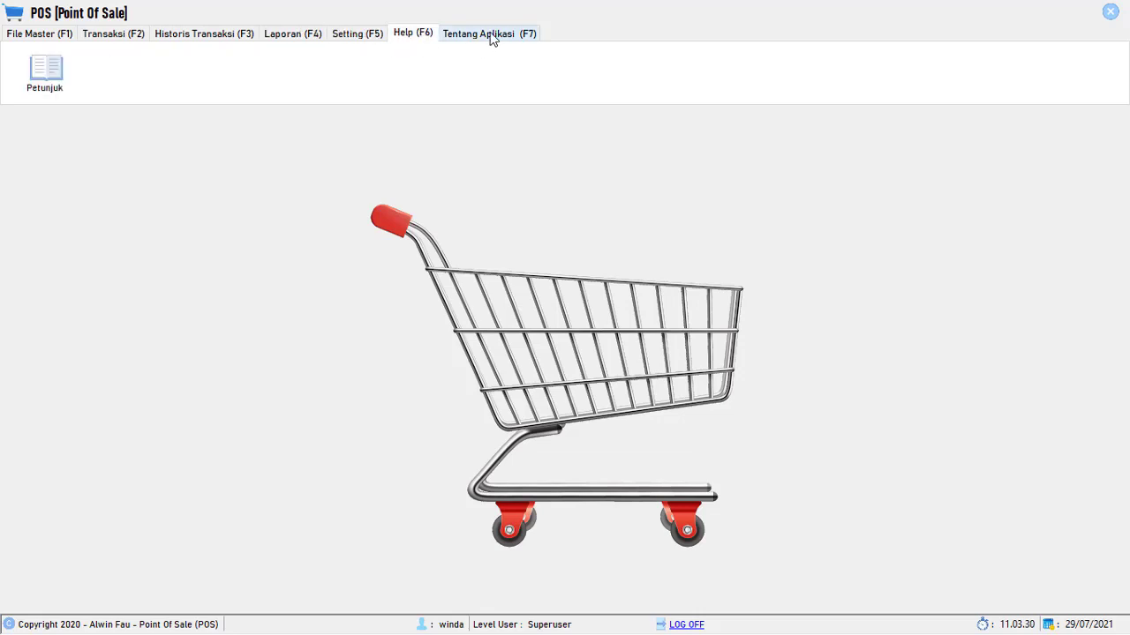
click(492, 35)
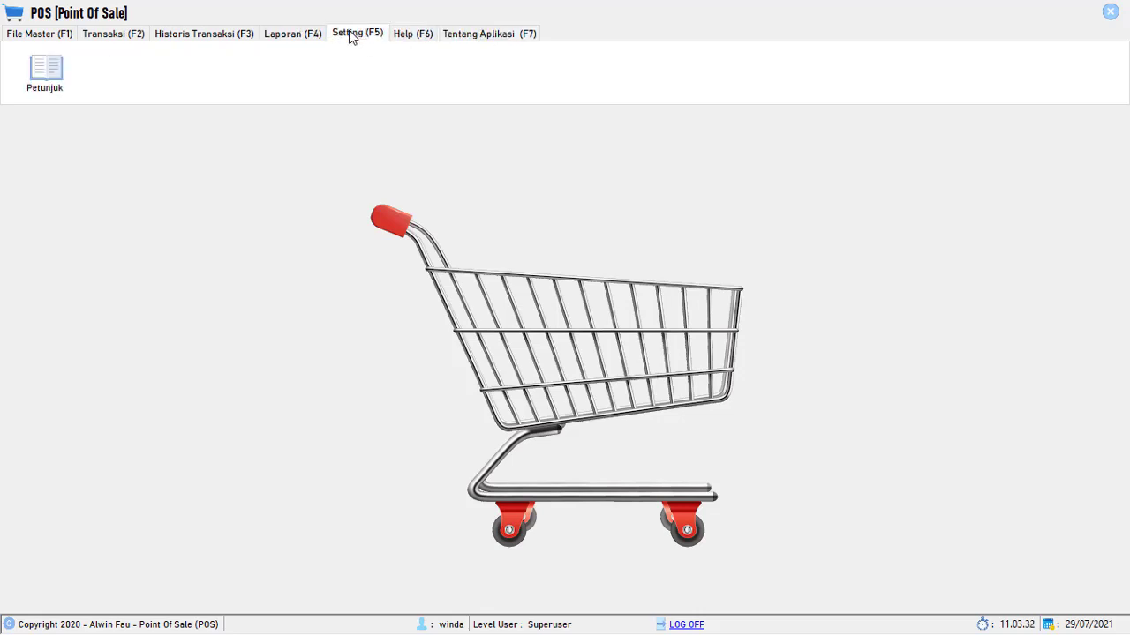
click(292, 34)
click(204, 34)
click(113, 34)
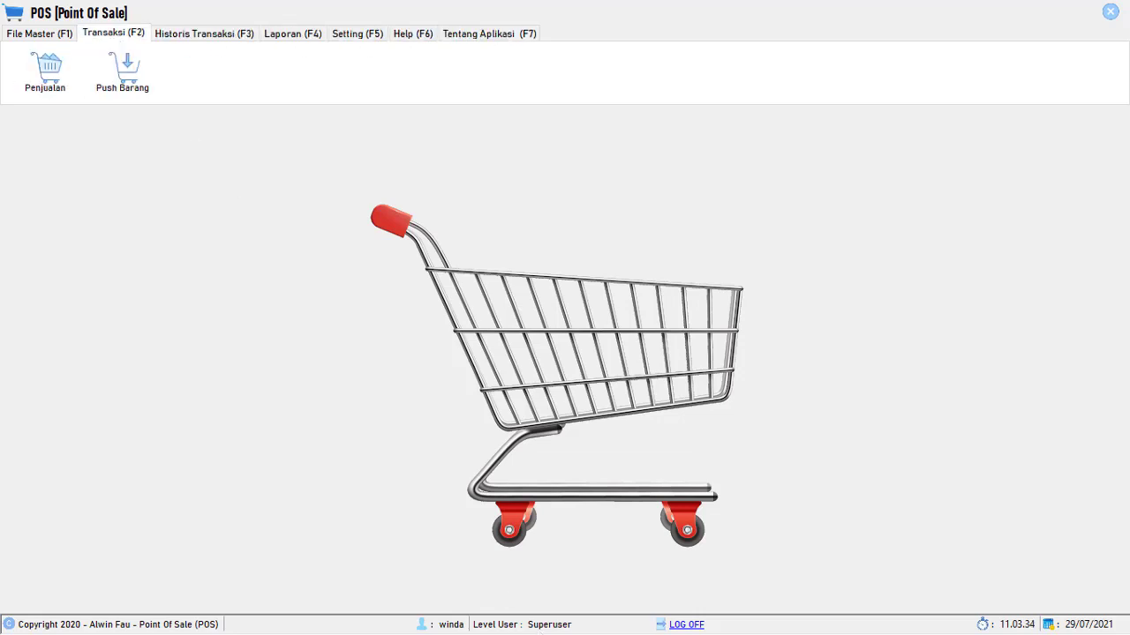
key(F1)
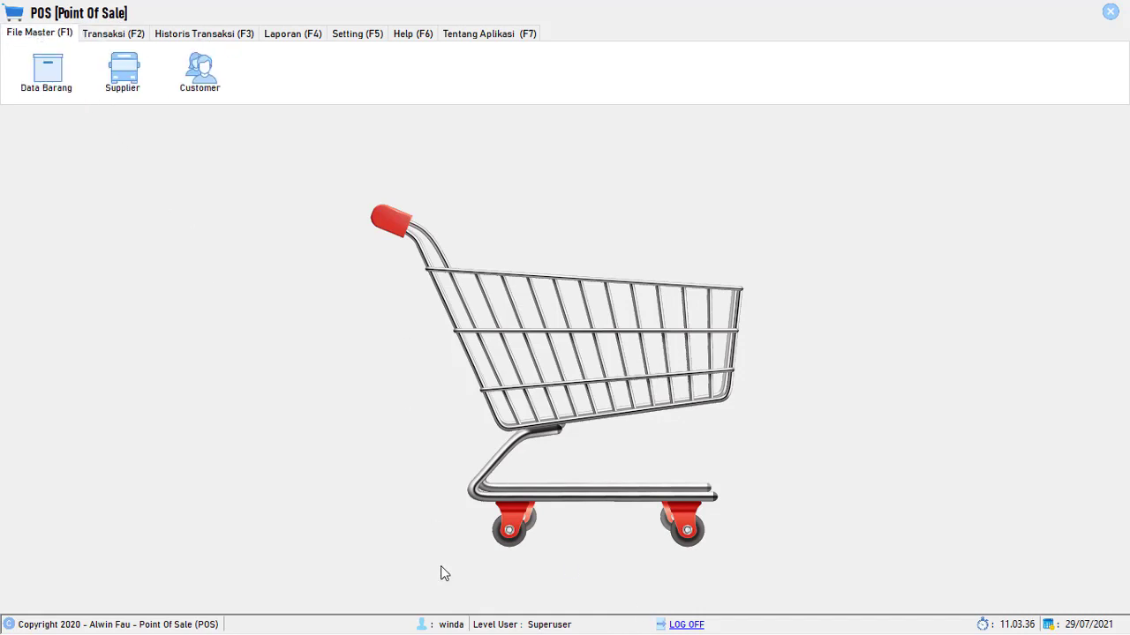
click(685, 625)
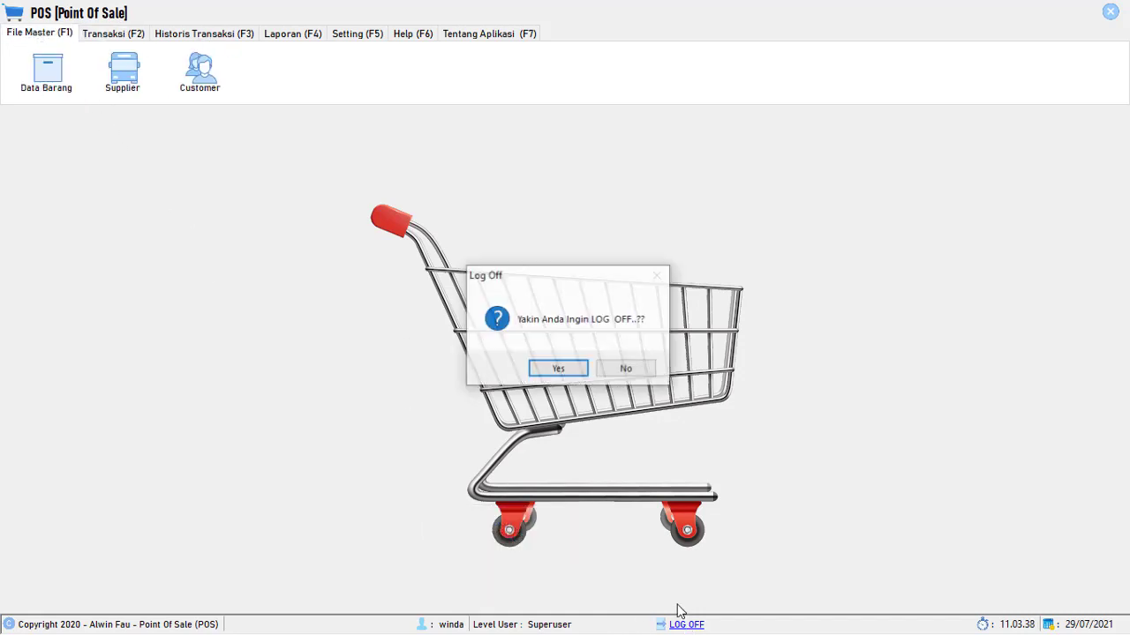
- Confirm log off and sign back in with the cashier's username and password
click(558, 369)
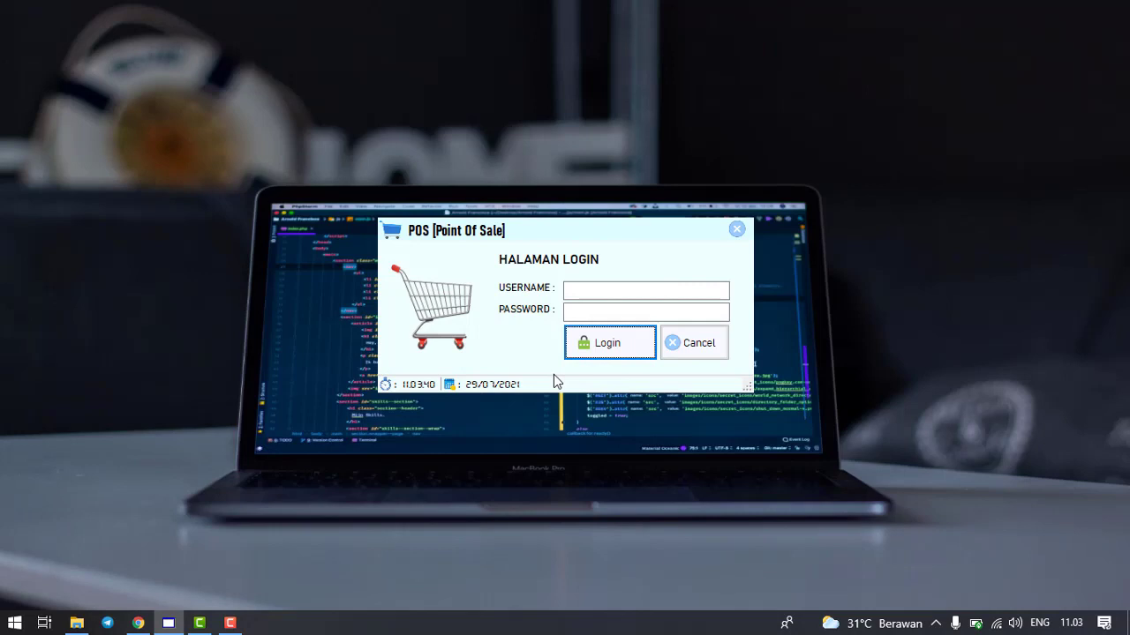
click(604, 291)
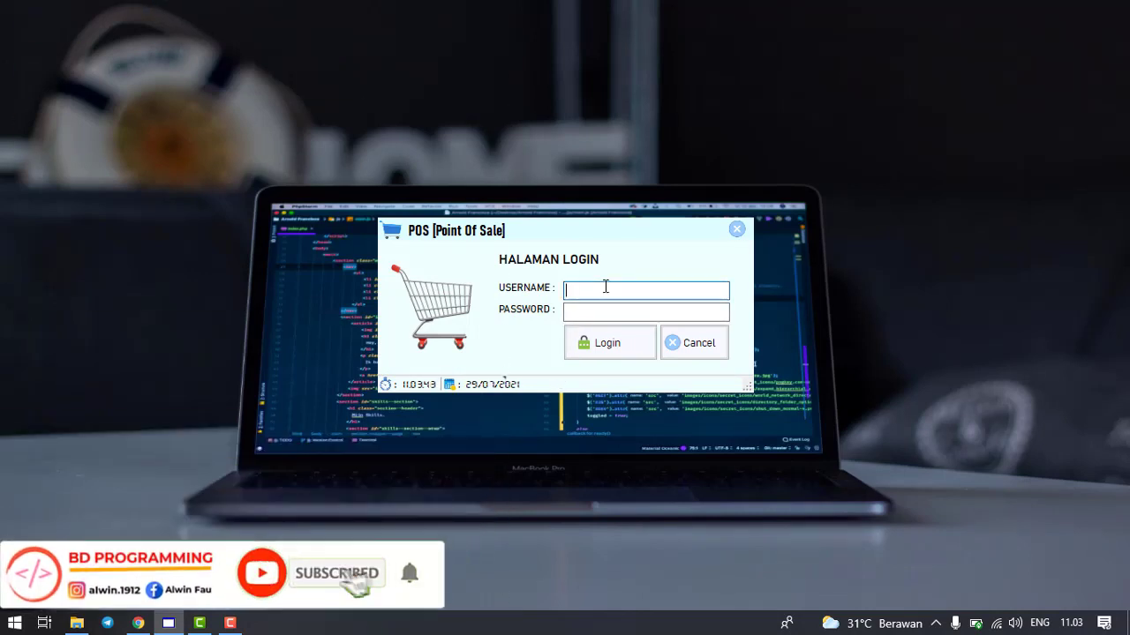
text(firm)
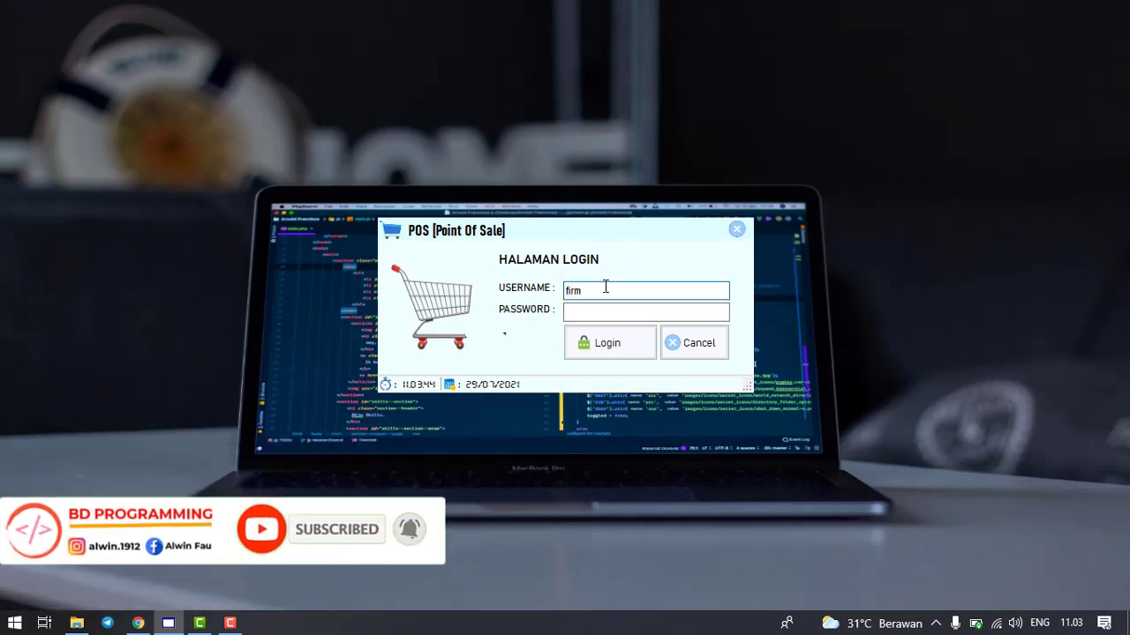
text(an)
key(Tab)
text(●●●●)
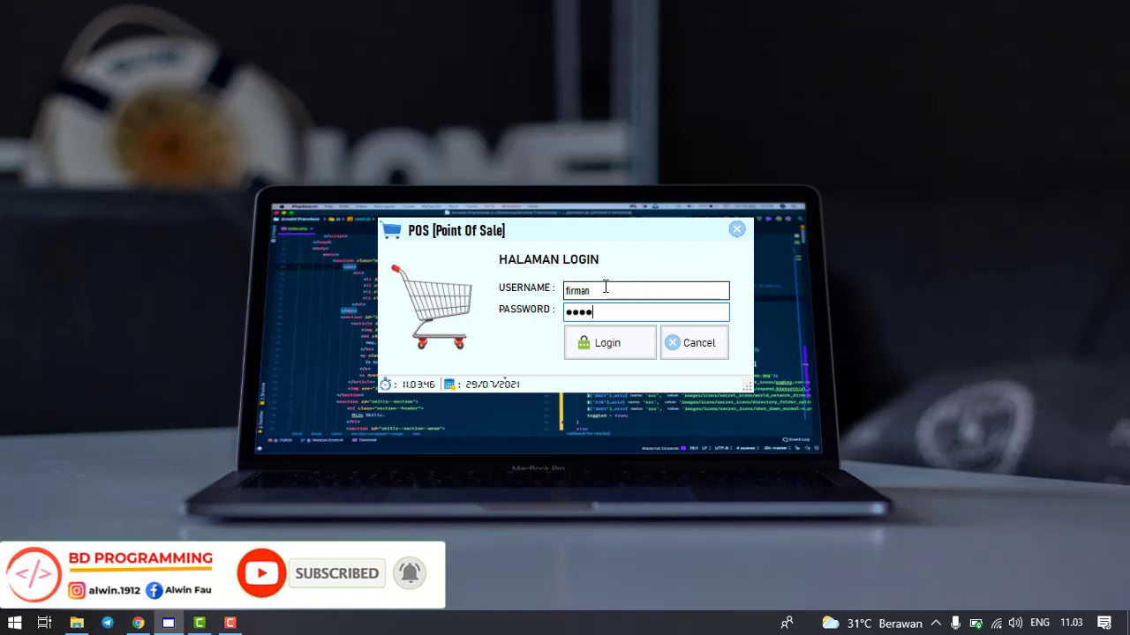
text(●)
key(Tab)
key(Return)
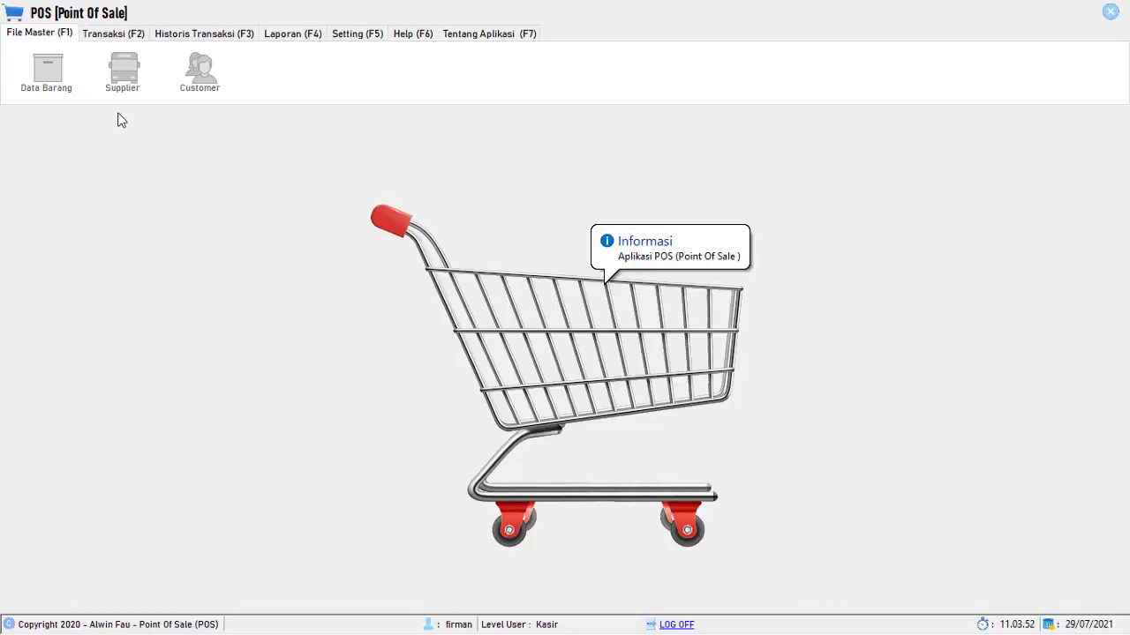
- Start a new sale from Transaksi > Penjualan and pick Aqua from the item search list
click(107, 36)
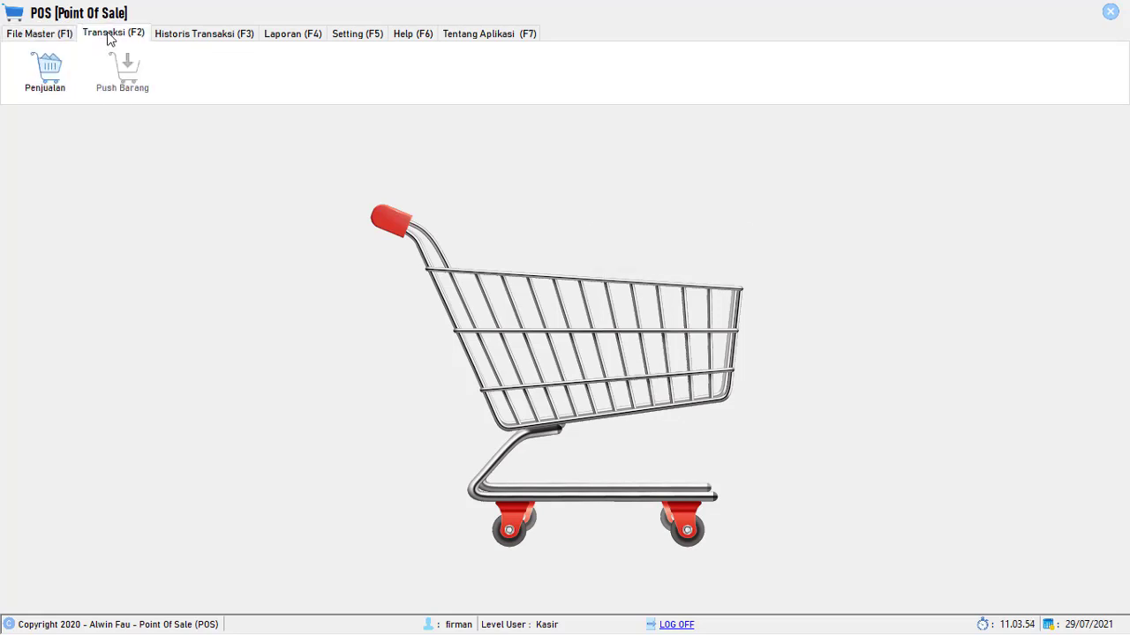
click(50, 88)
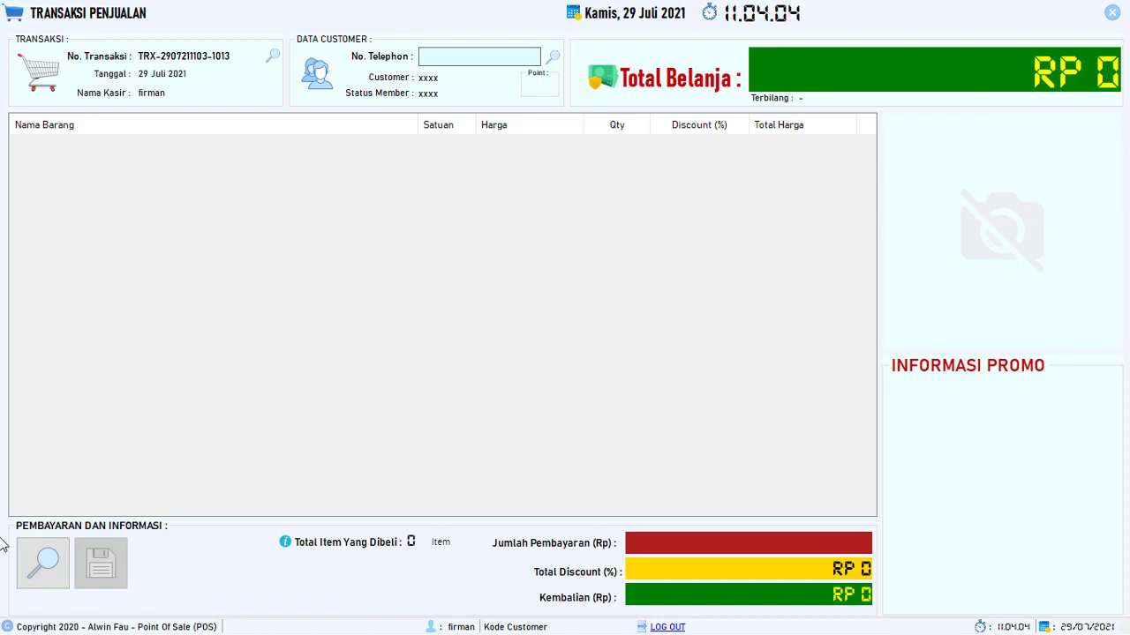
click(53, 574)
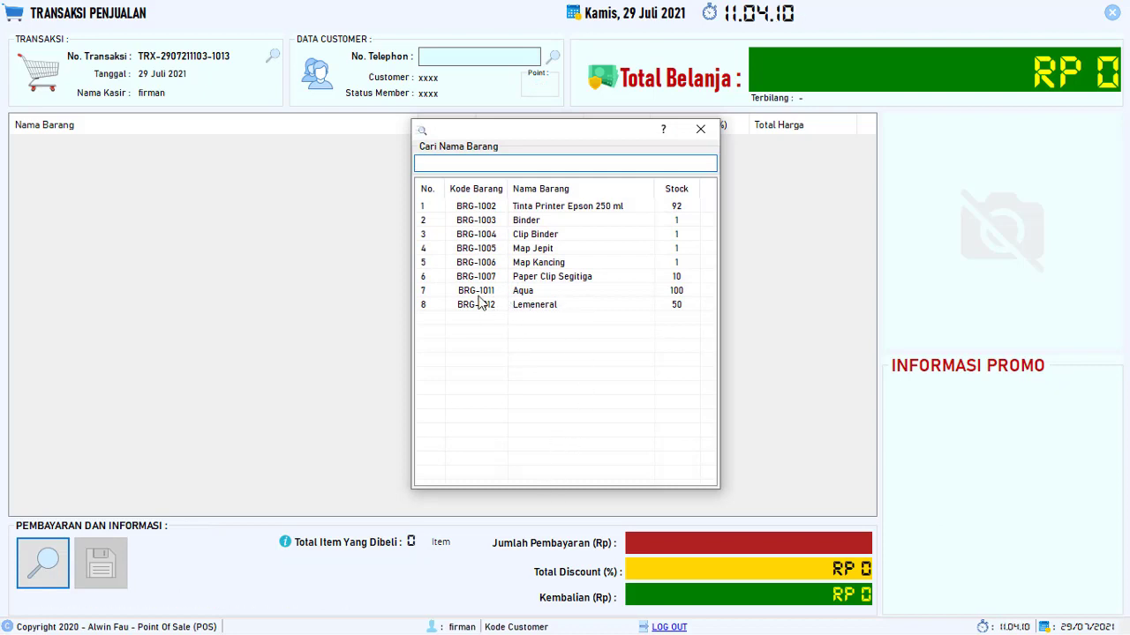
click(524, 295)
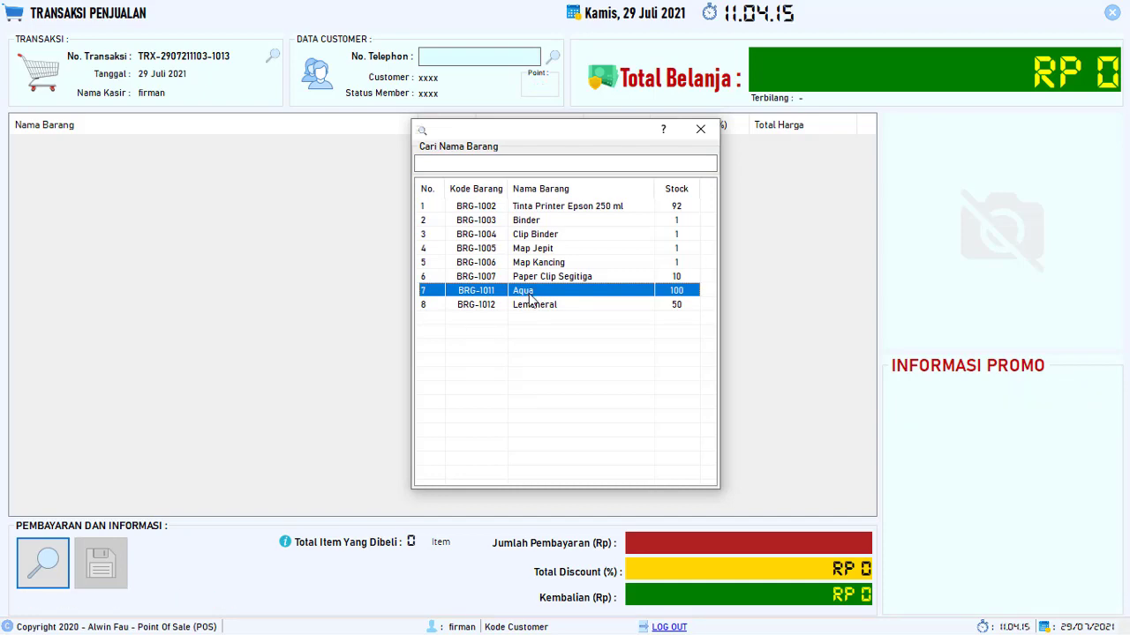
double_click(529, 296)
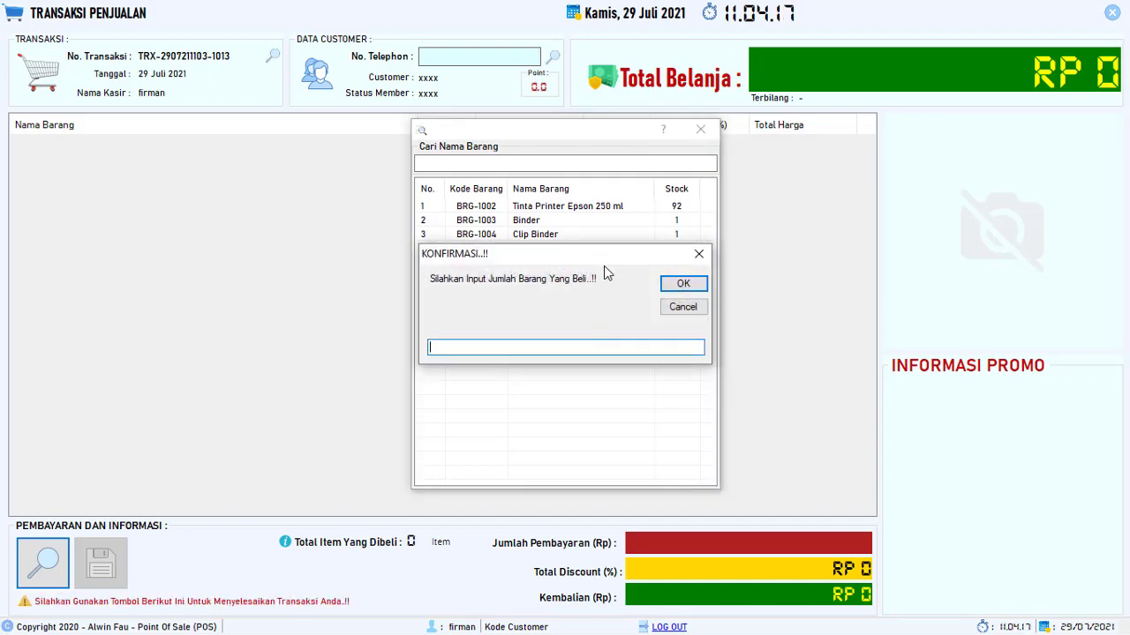
- Try adding 200 Aqua bottles and dismiss the warning that only 100 Botol are in stock
drag(605, 267, 608, 363)
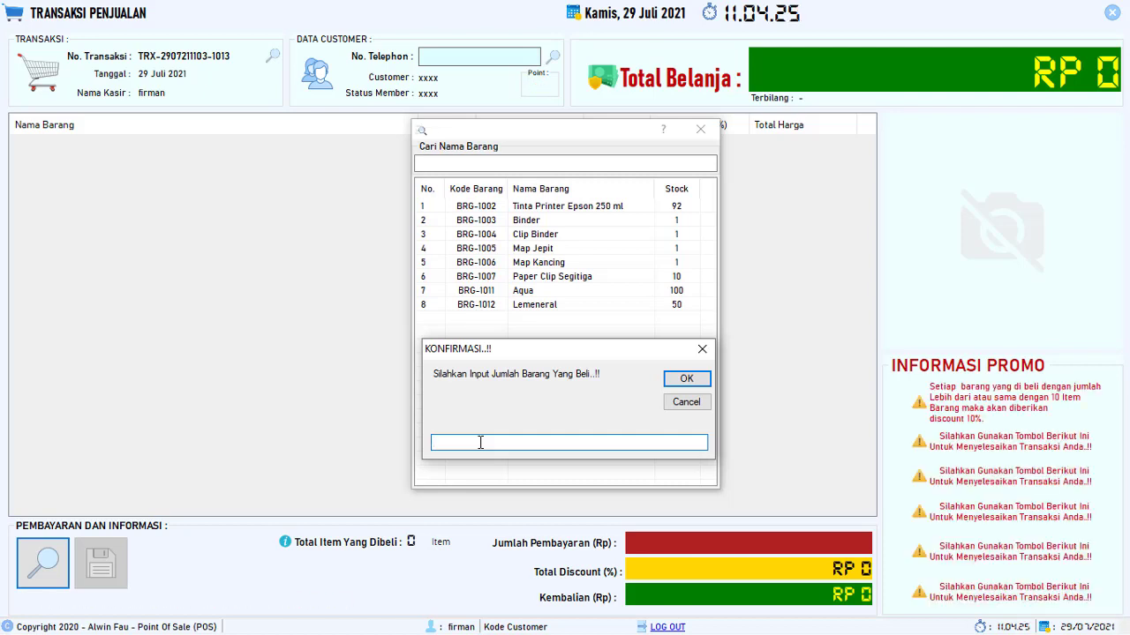
text(10)
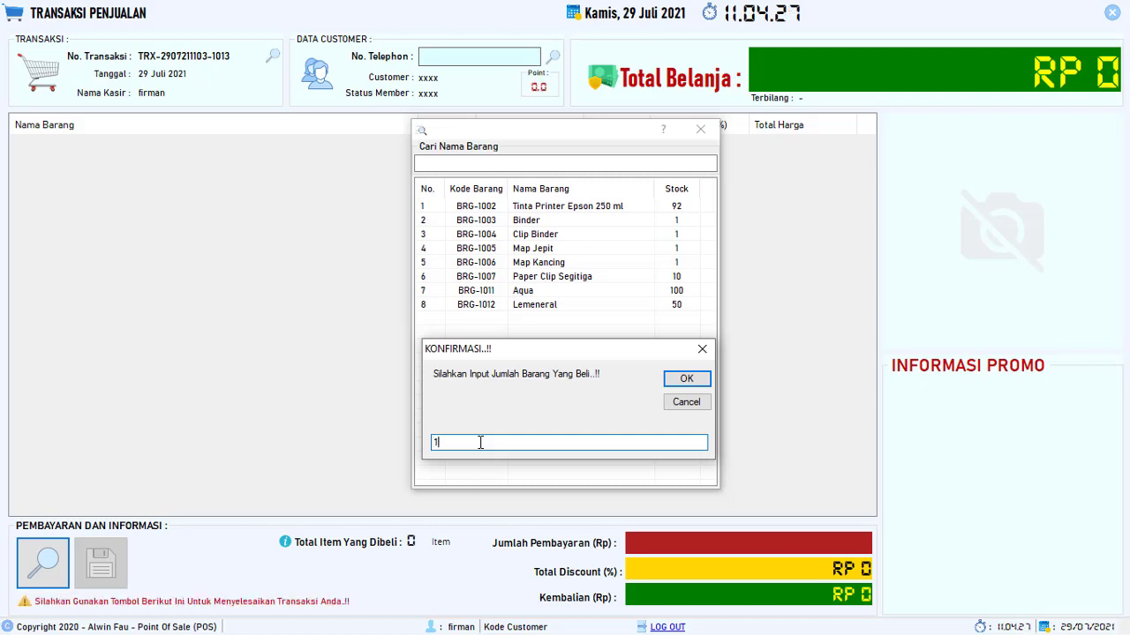
key(BackSpace)
key(BackSpace)
text(2)
click(686, 378)
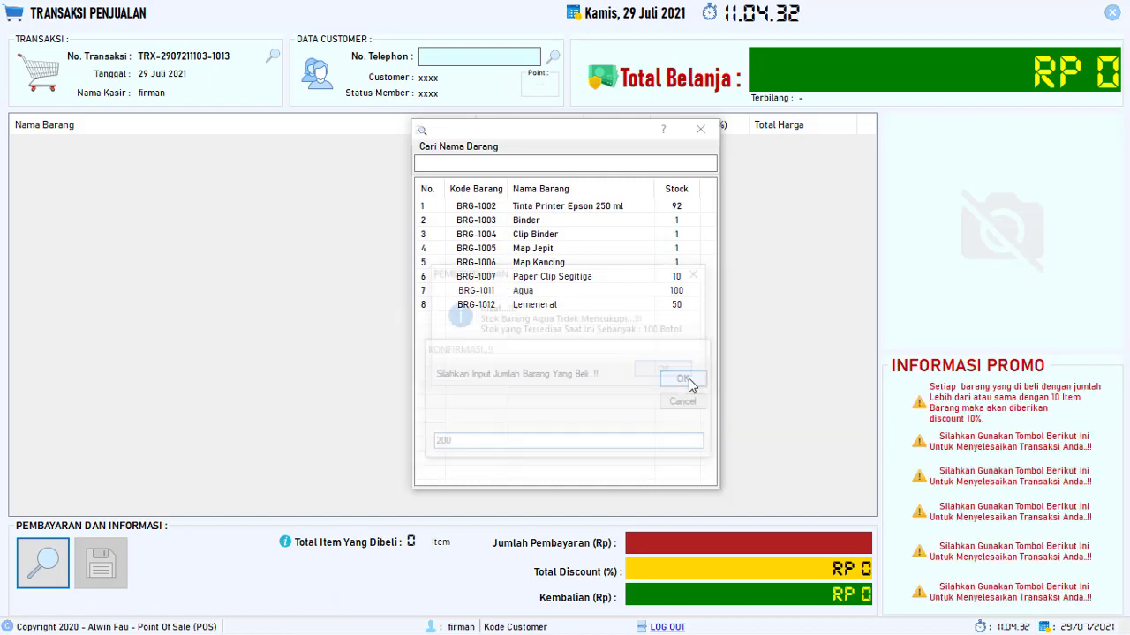
drag(578, 276, 576, 351)
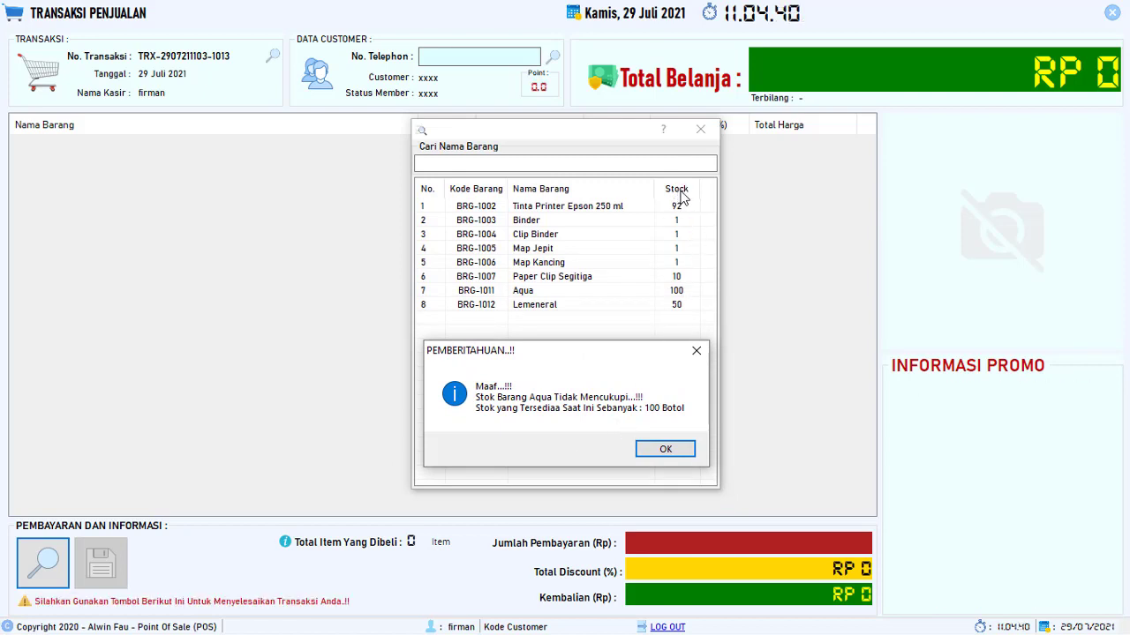
click(664, 450)
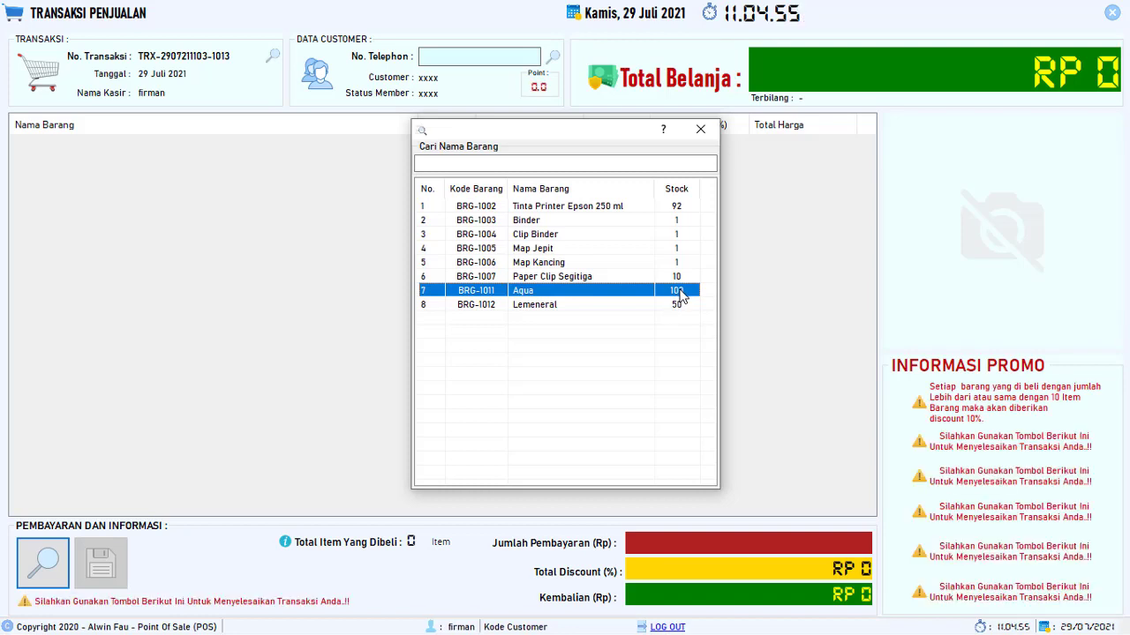
- Add 5 Aqua (Rp 17.500) and 4 Lemeneral (Rp 12.000) to the cart, totalling Rp 29.500
double_click(681, 295)
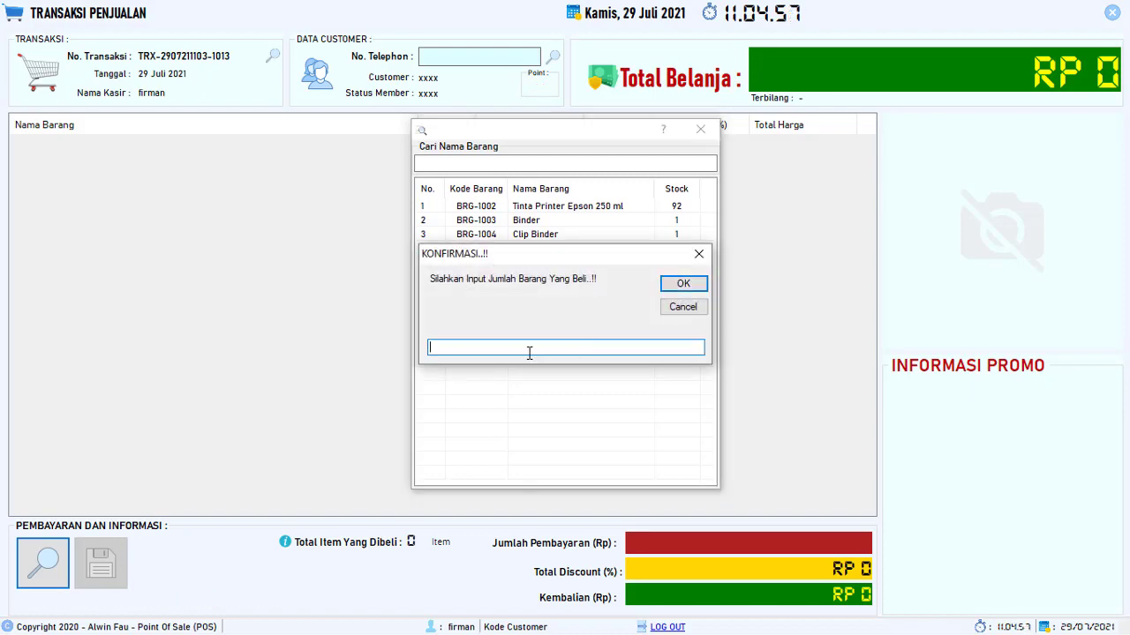
text(5)
click(679, 286)
drag(622, 135, 540, 225)
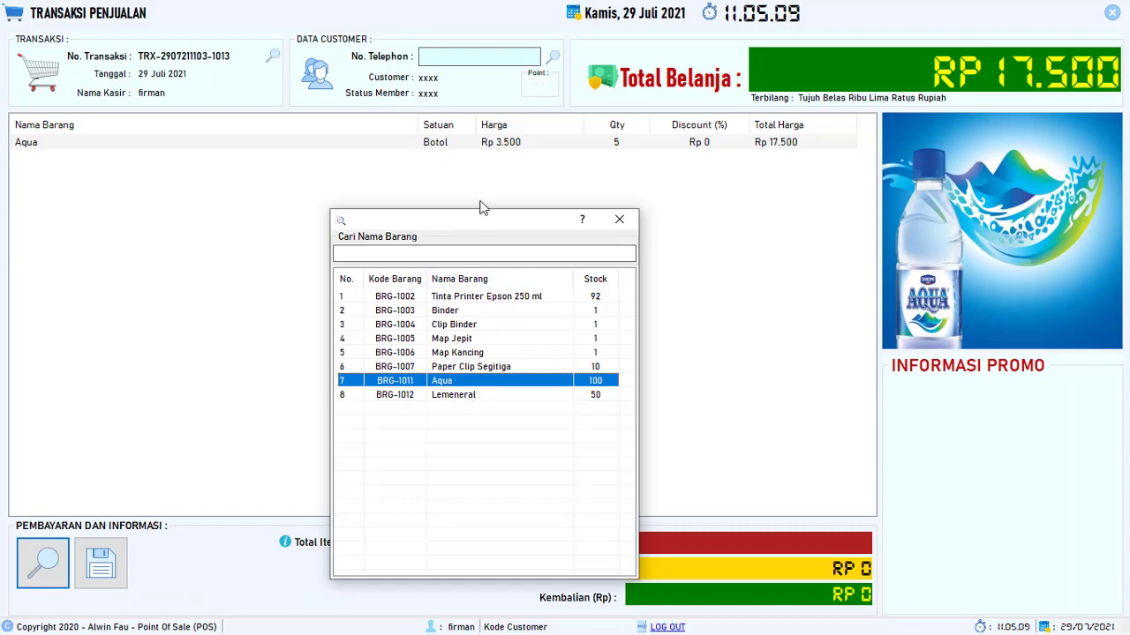
drag(479, 219, 499, 175)
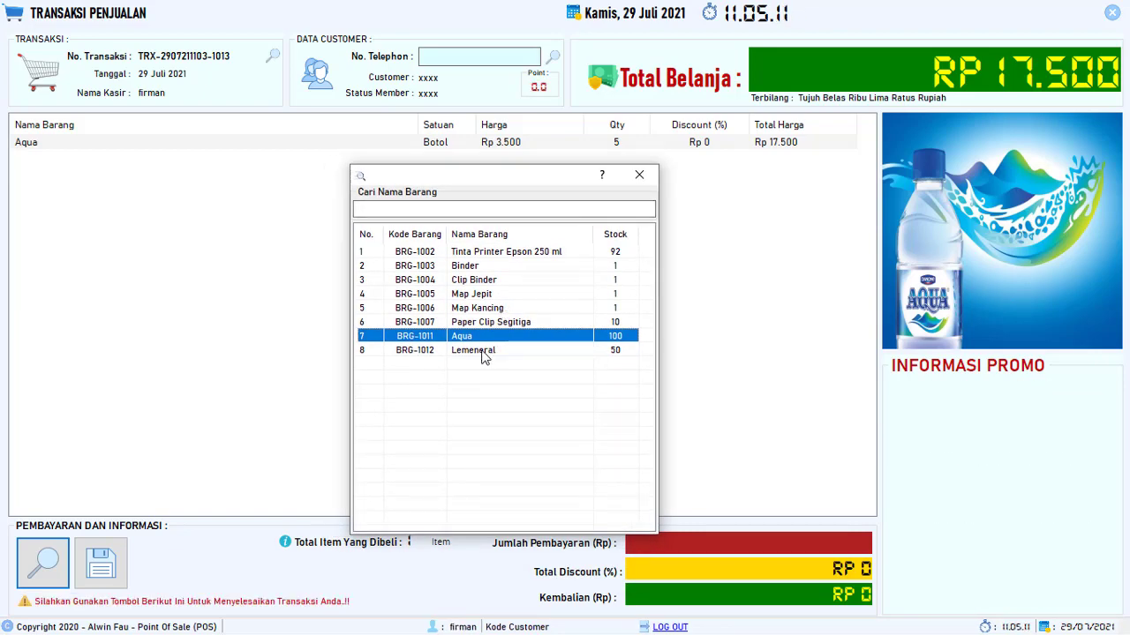
double_click(484, 351)
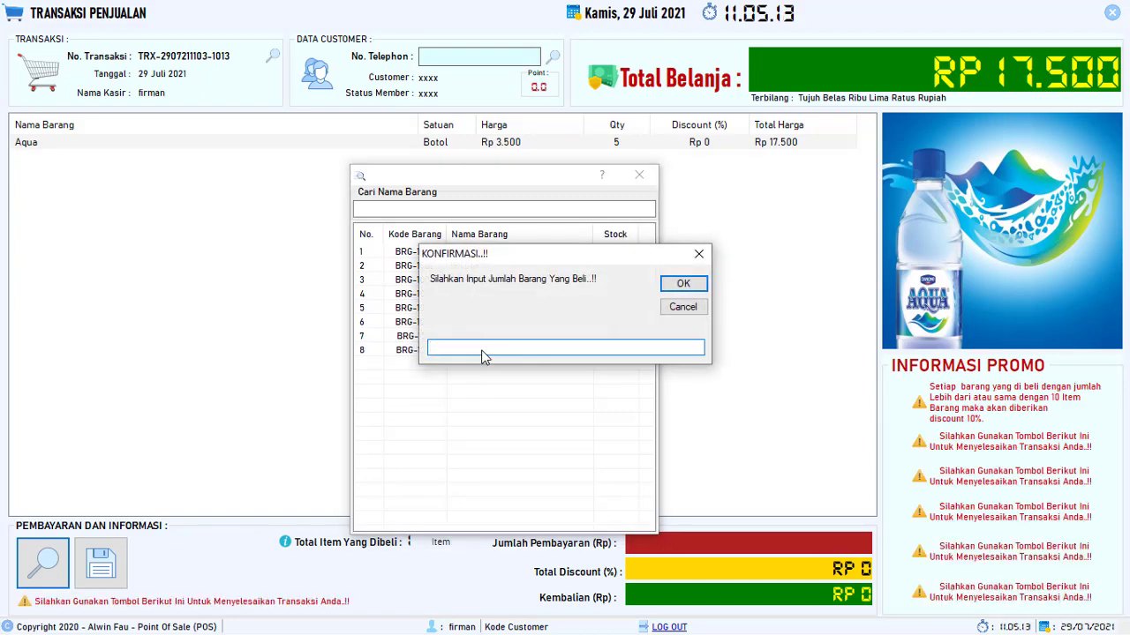
text(4)
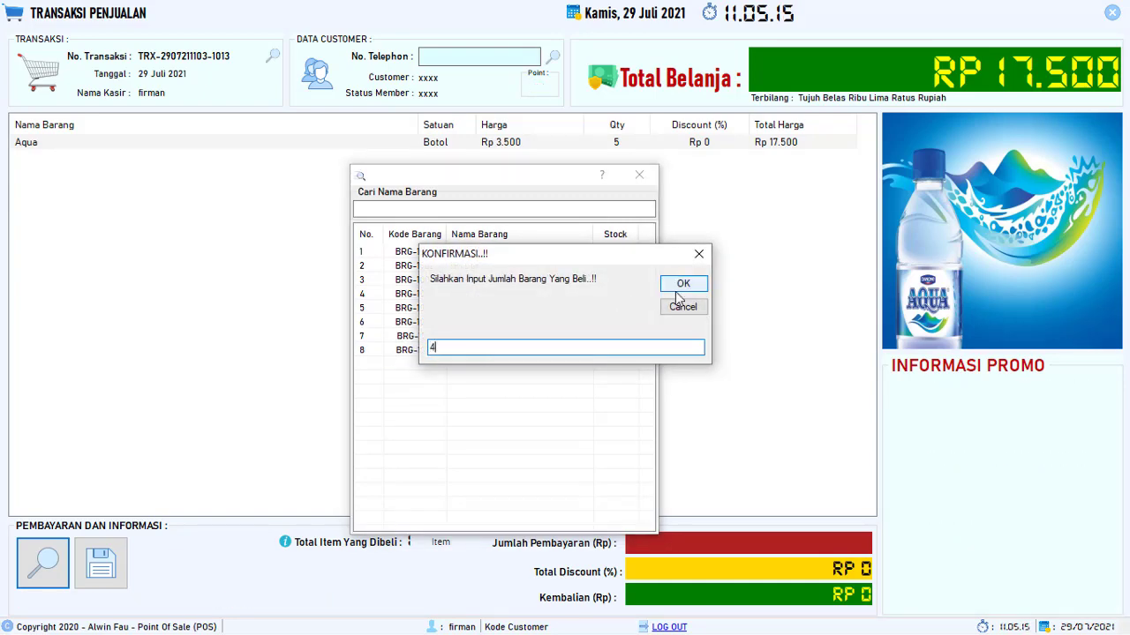
click(683, 292)
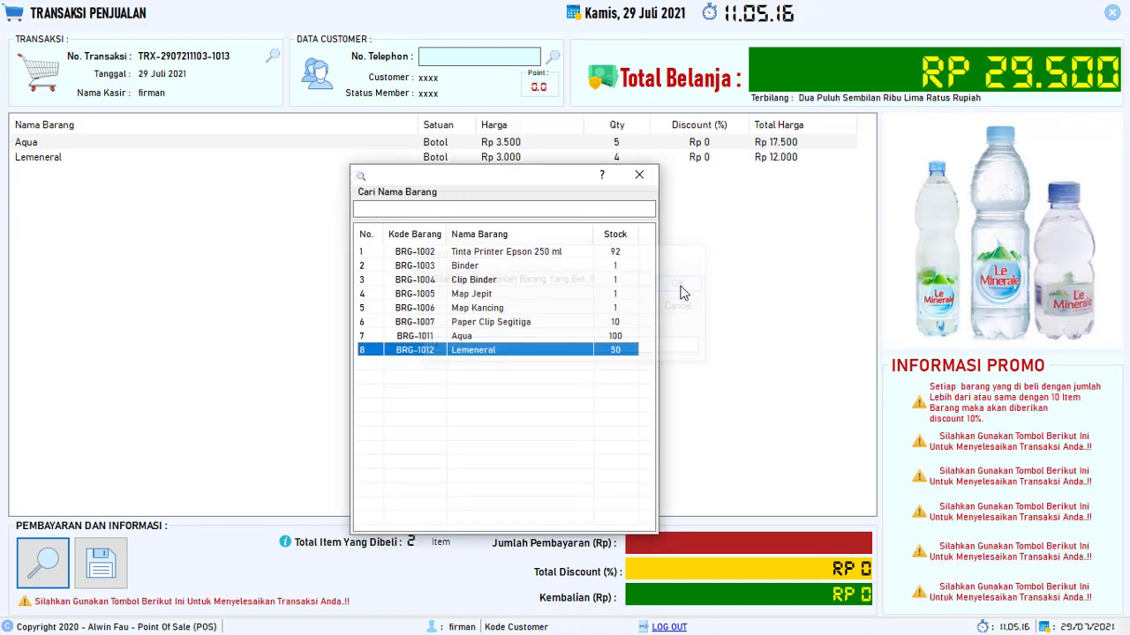
click(639, 177)
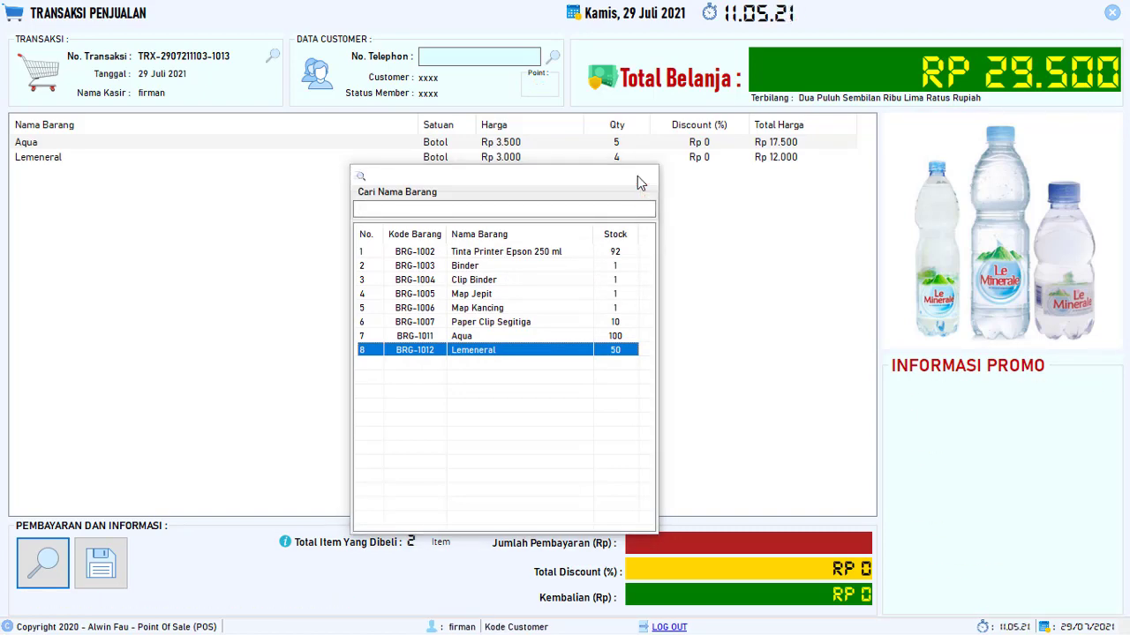
click(77, 159)
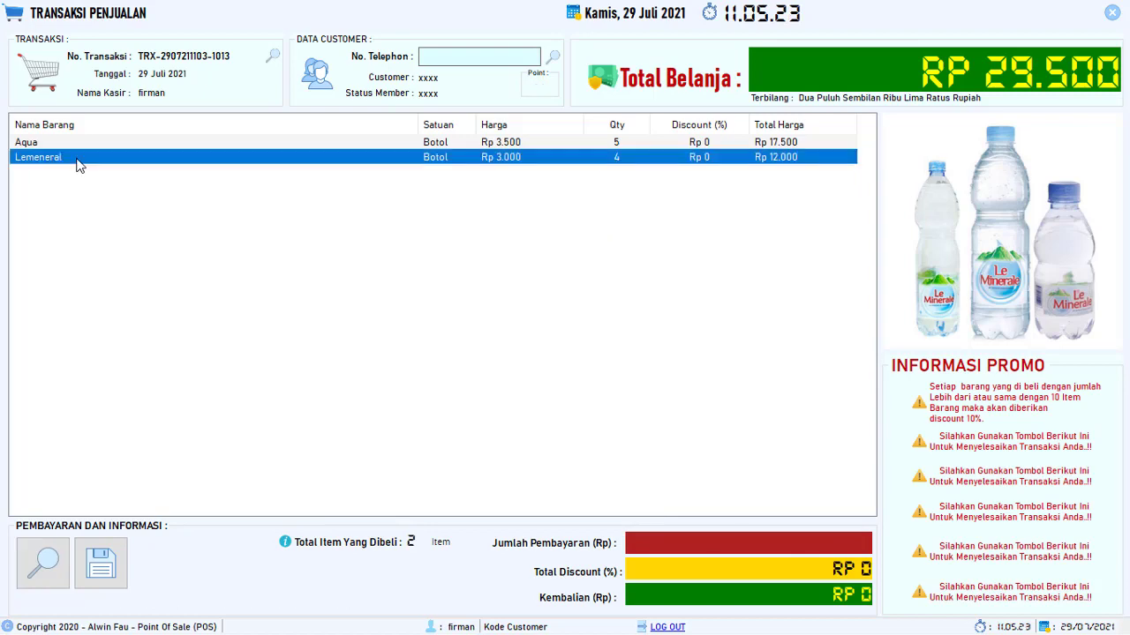
click(231, 143)
click(487, 159)
key(Up)
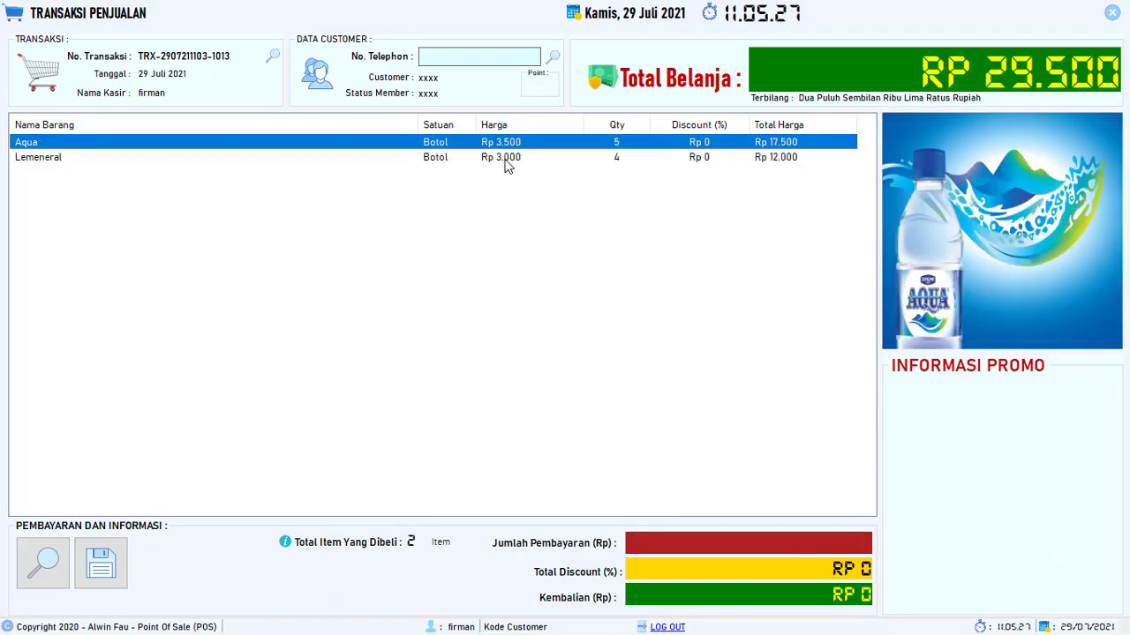
click(505, 162)
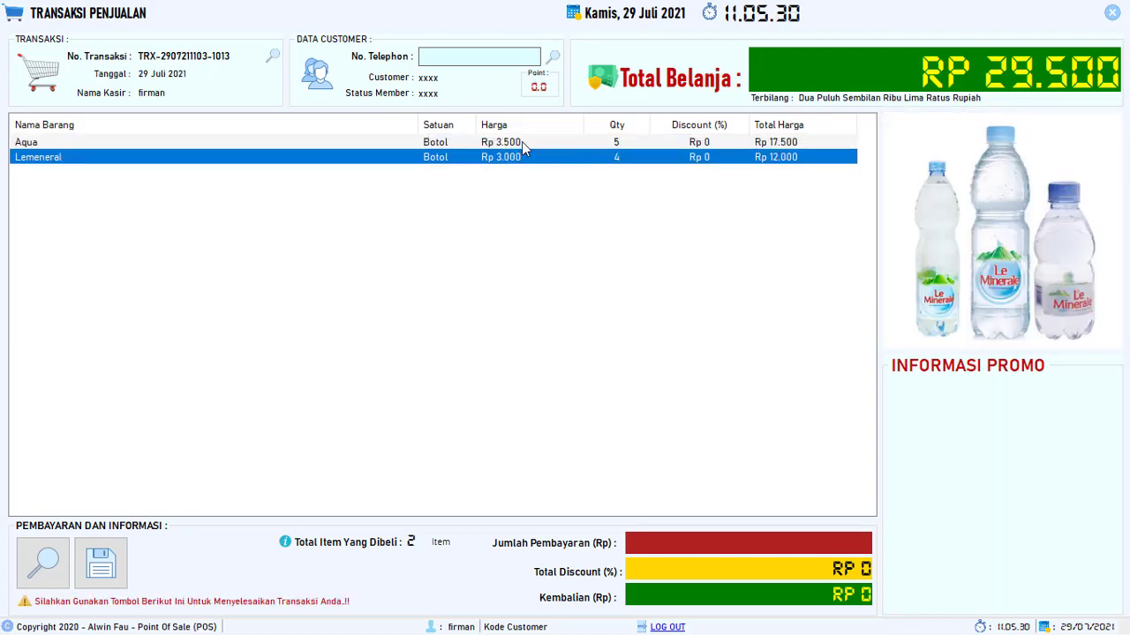
click(522, 143)
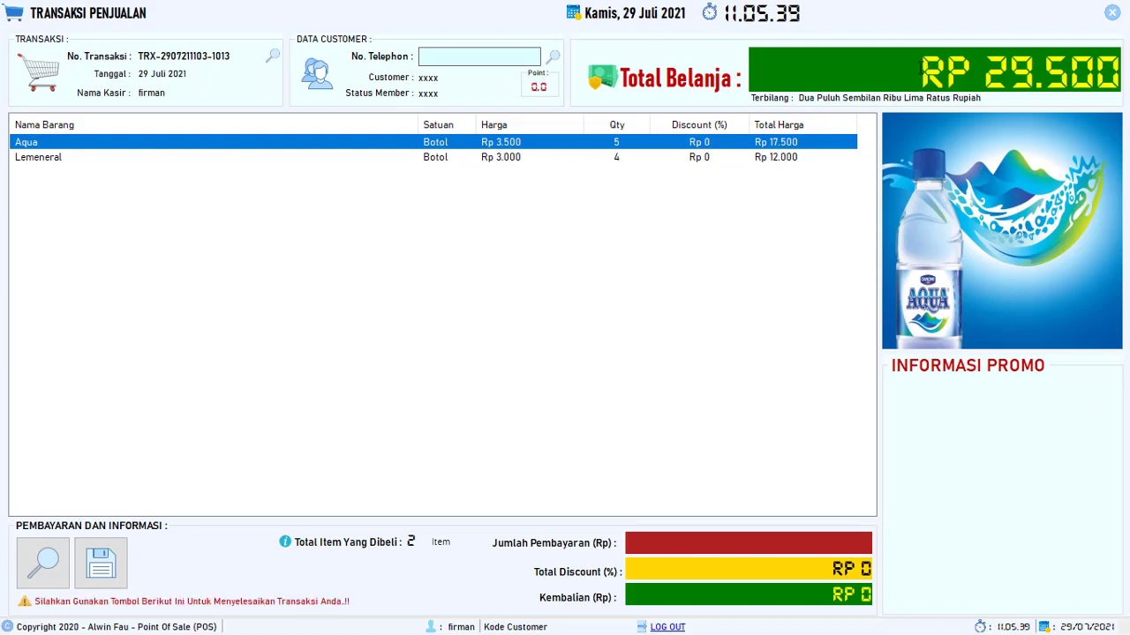
drag(924, 71, 1122, 67)
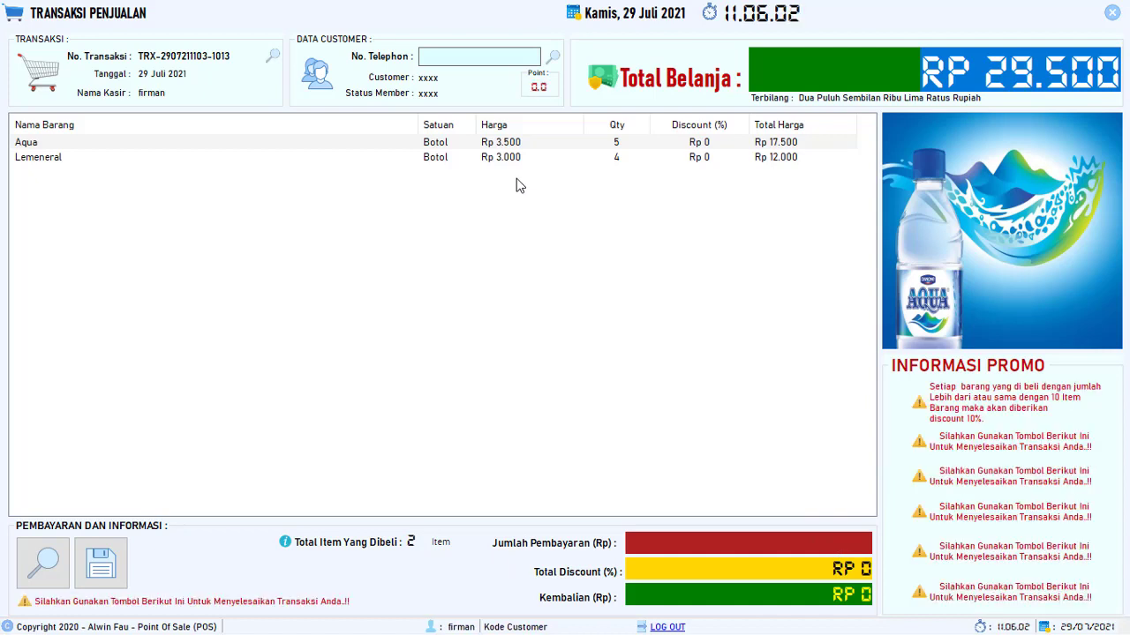
click(590, 145)
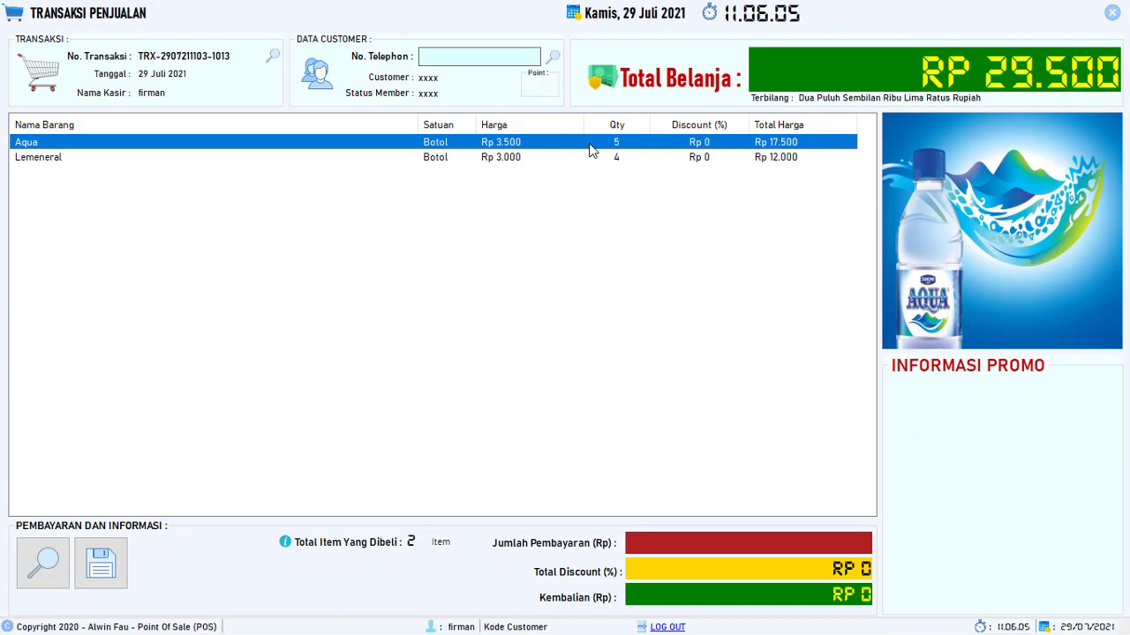
key(Delete)
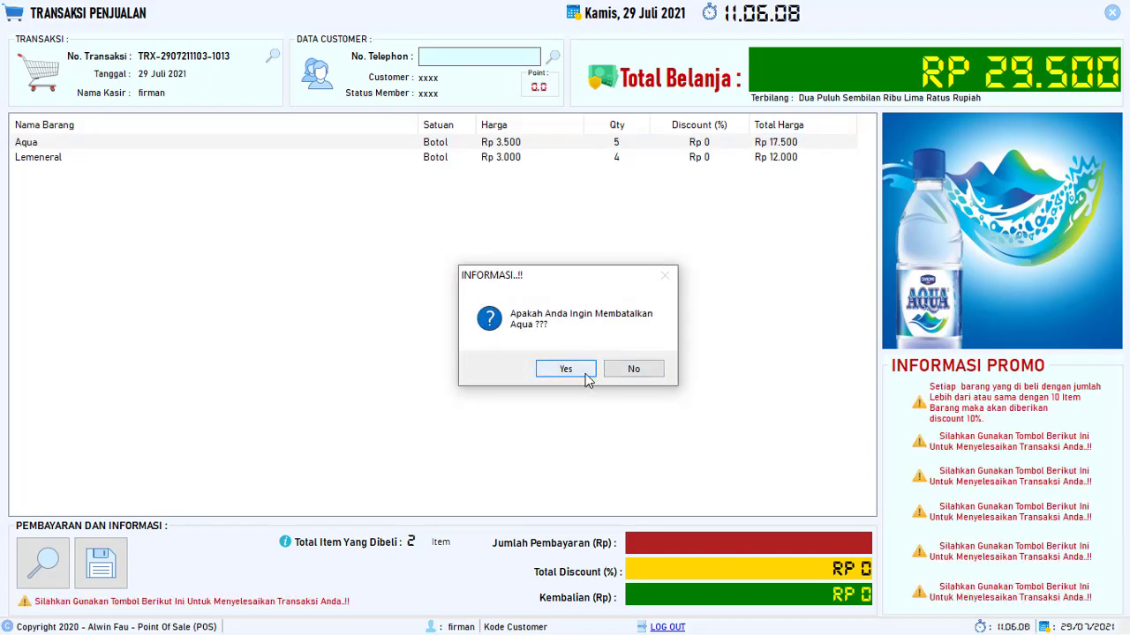
click(615, 371)
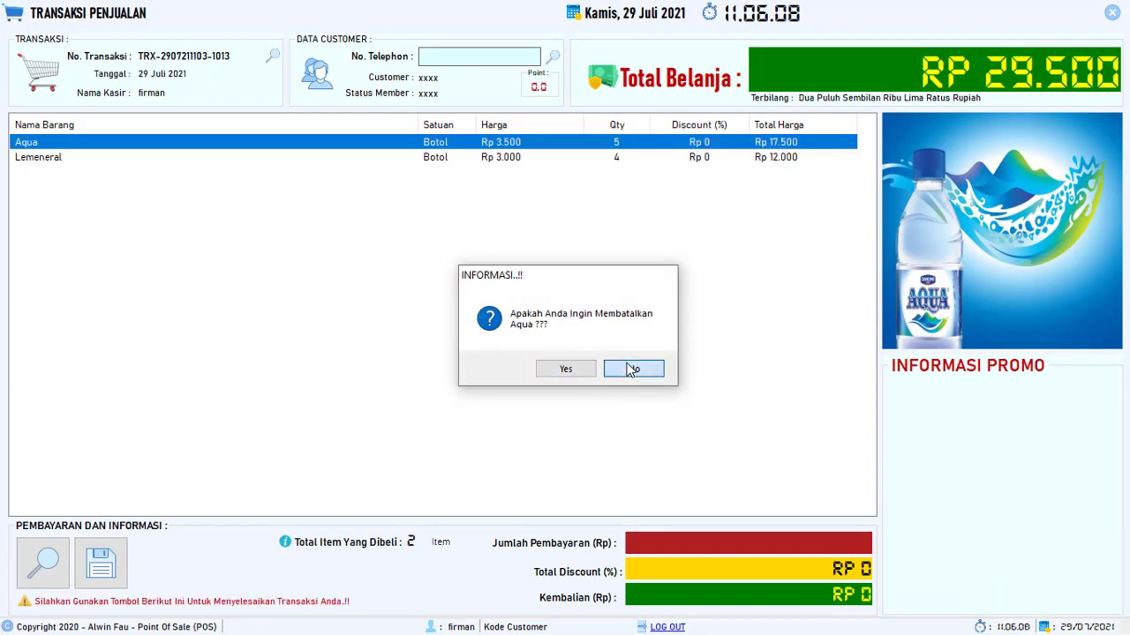
double_click(620, 162)
- Dismiss the empty quantity prompt and reduce Aqua to 3 bottles, Rp 10.500
click(673, 281)
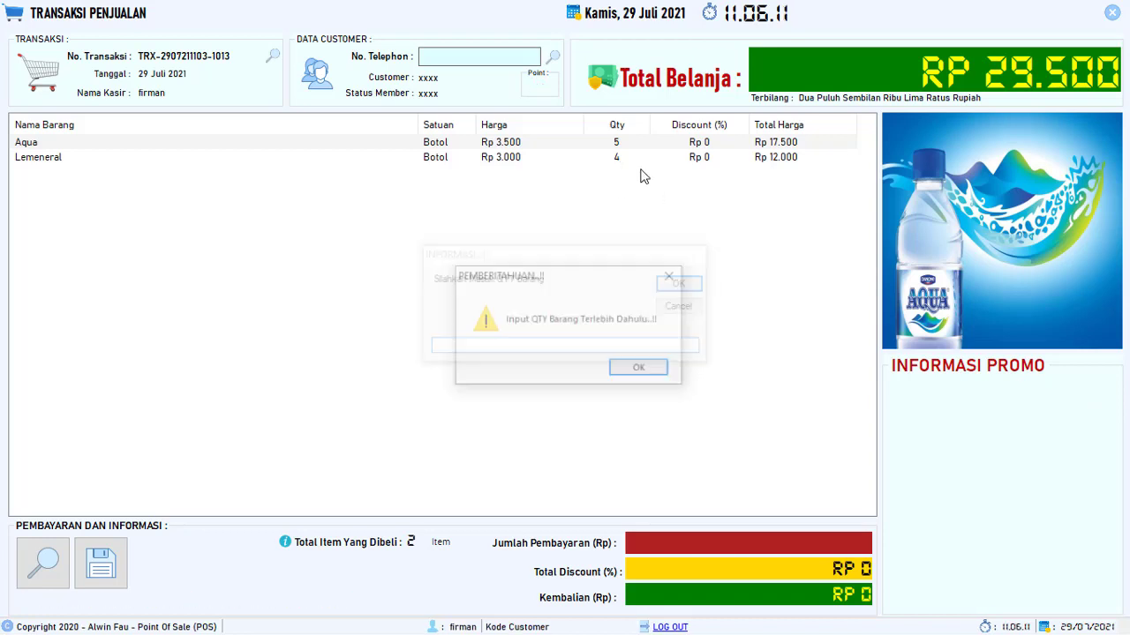
click(673, 281)
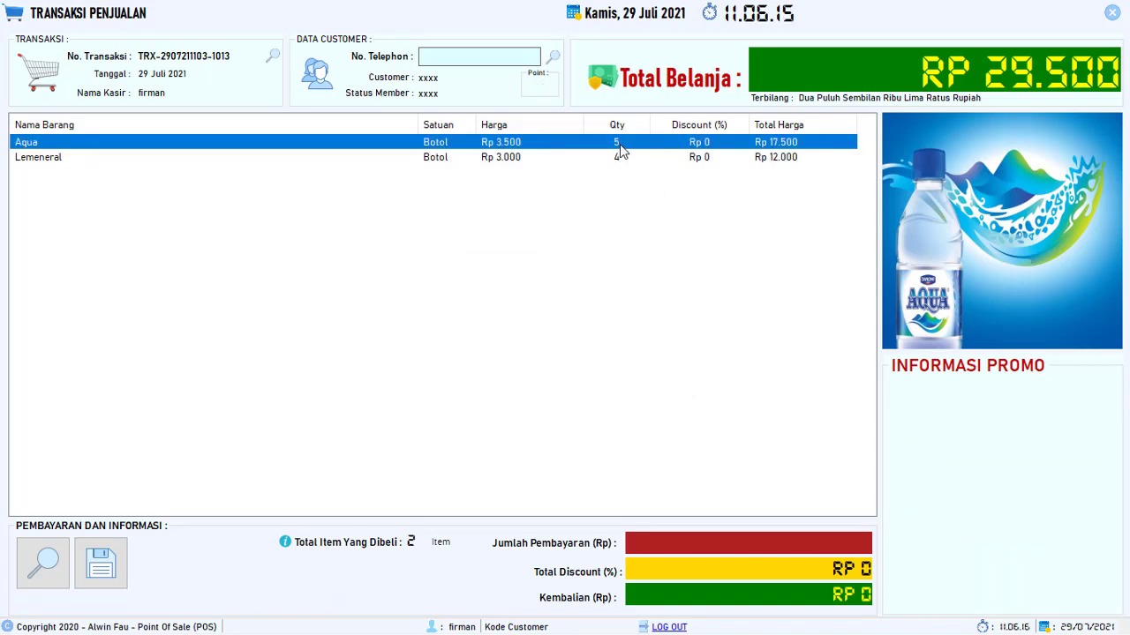
double_click(619, 146)
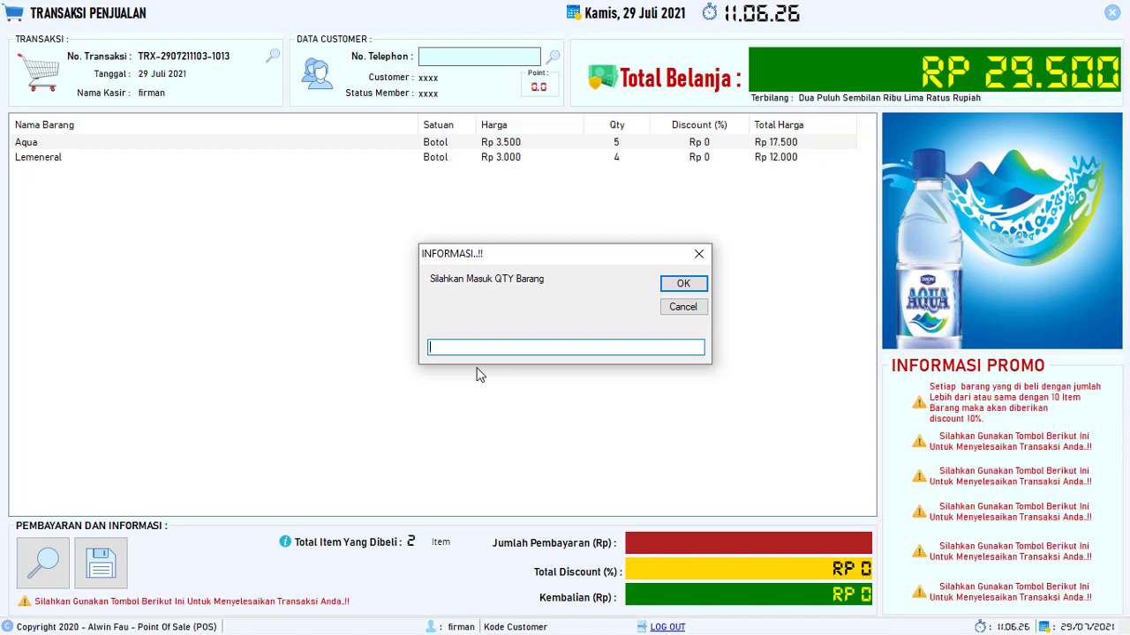
text(3)
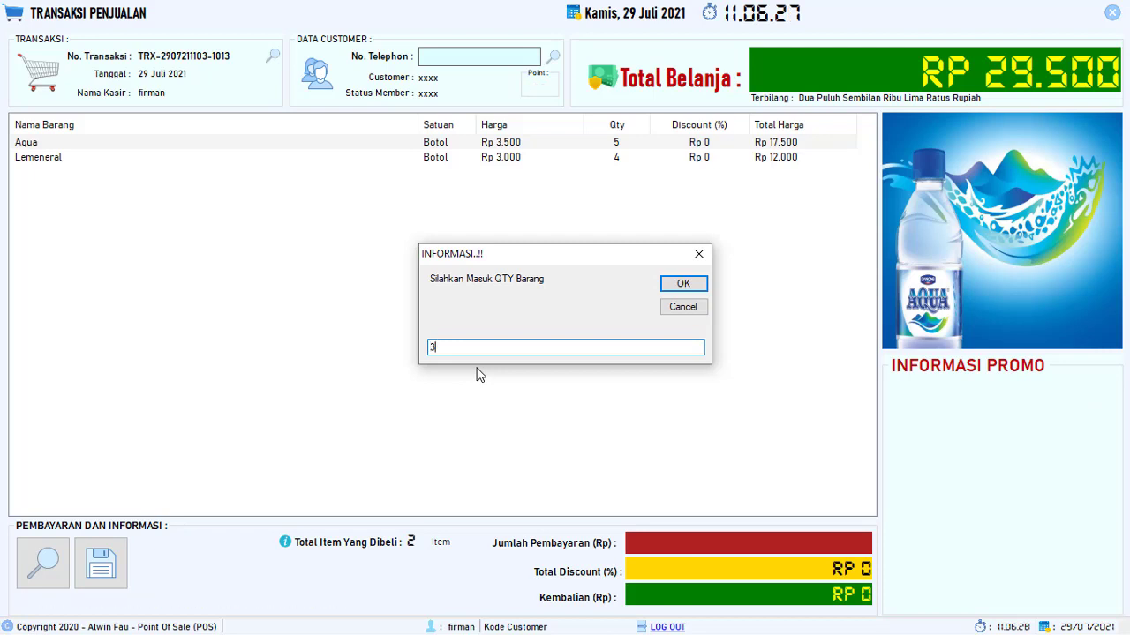
click(684, 284)
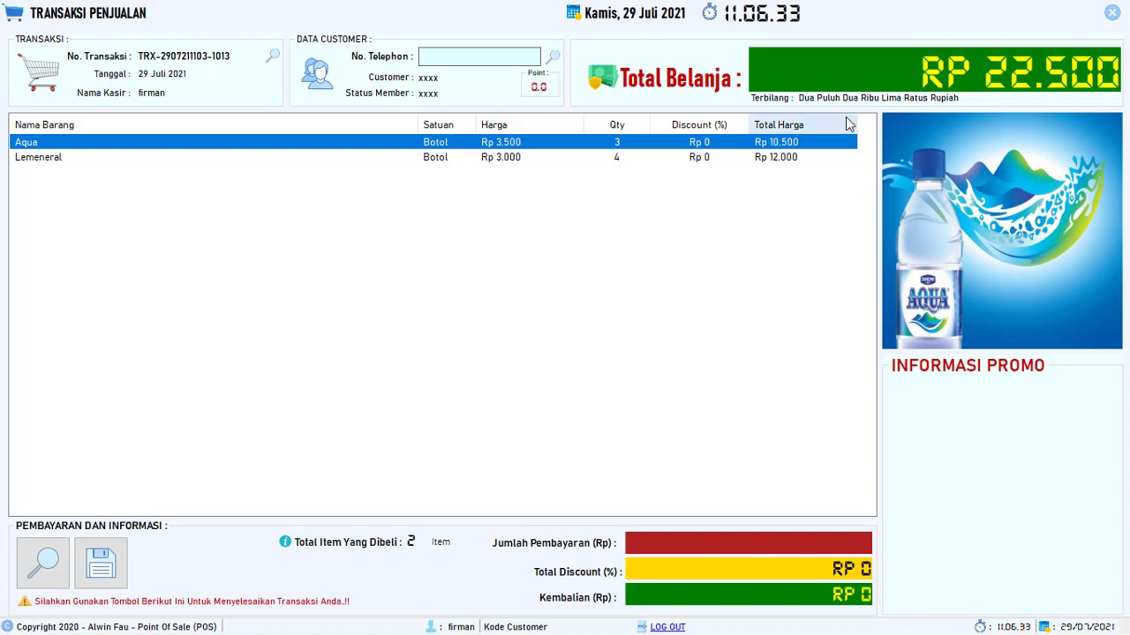
drag(921, 70, 1069, 70)
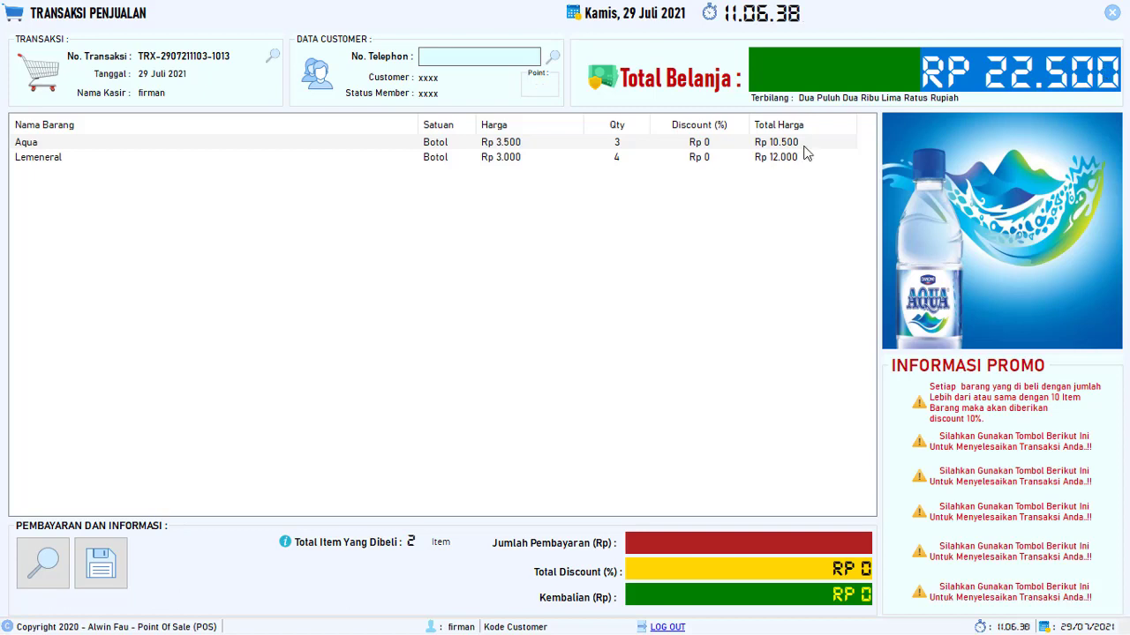
- Reduce Lemeneral to 3 bottles, Rp 9.000, bringing the total to Rp 19.500
click(620, 158)
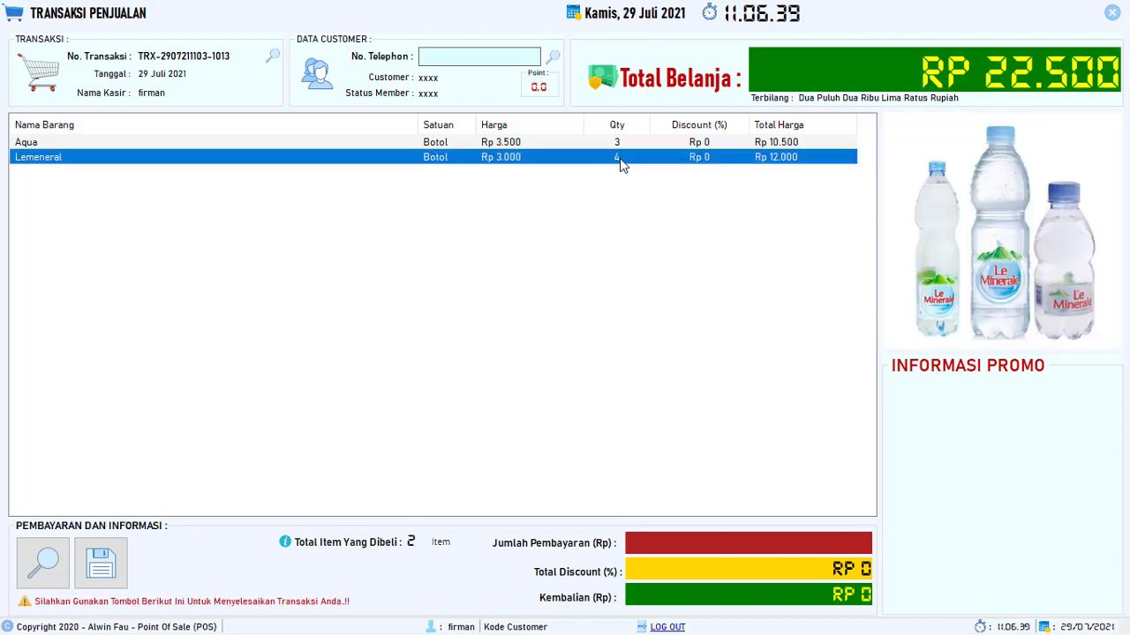
double_click(620, 158)
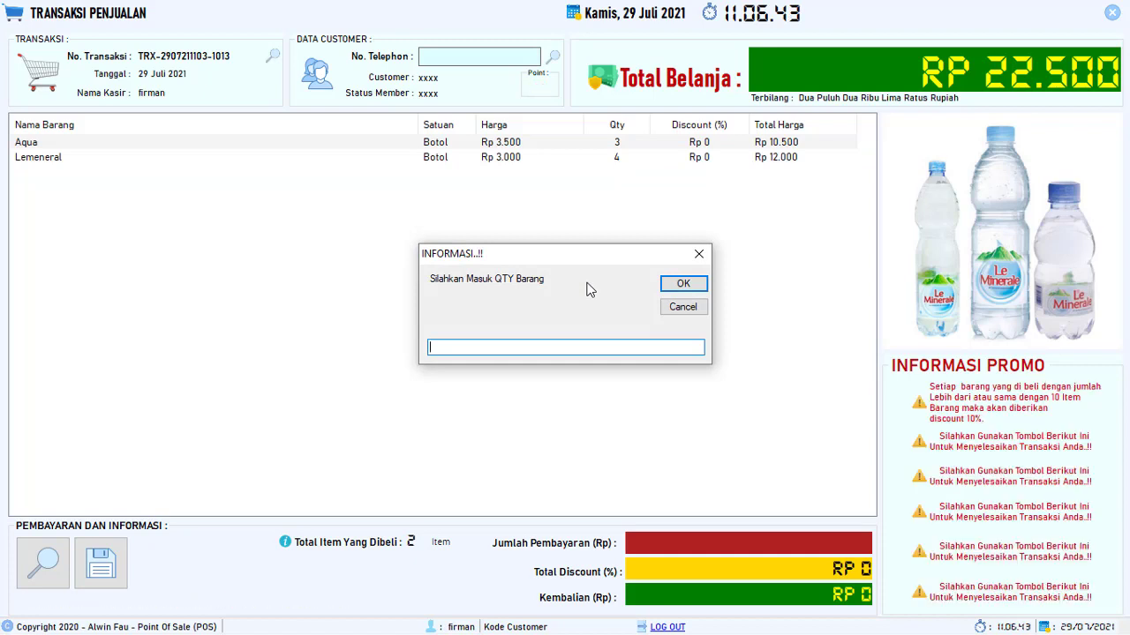
click(692, 292)
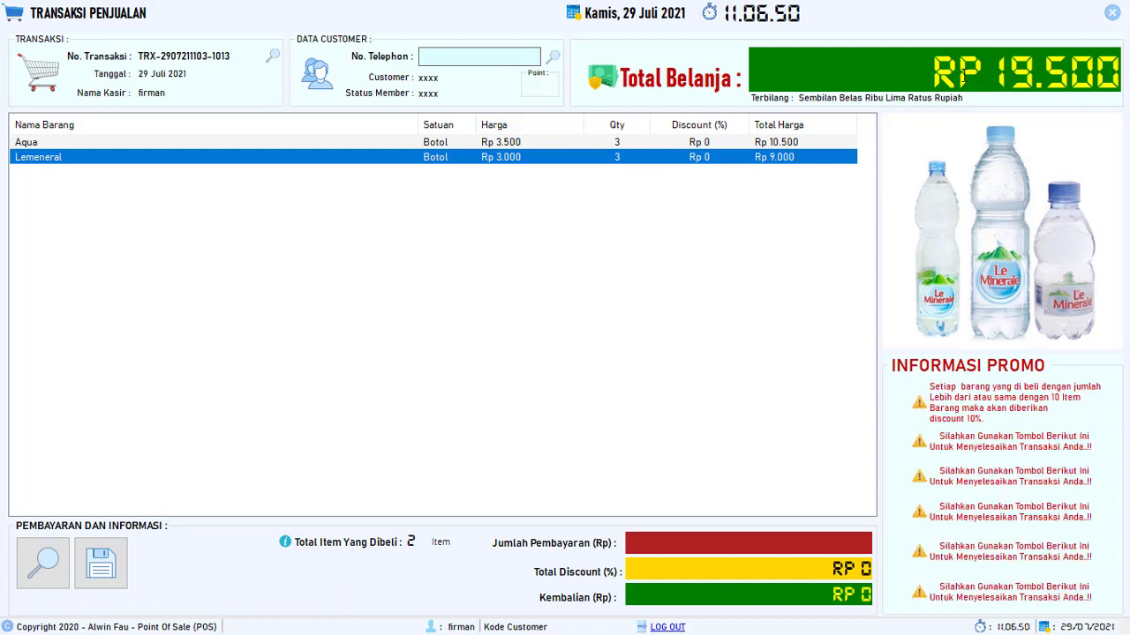
drag(943, 75, 1119, 75)
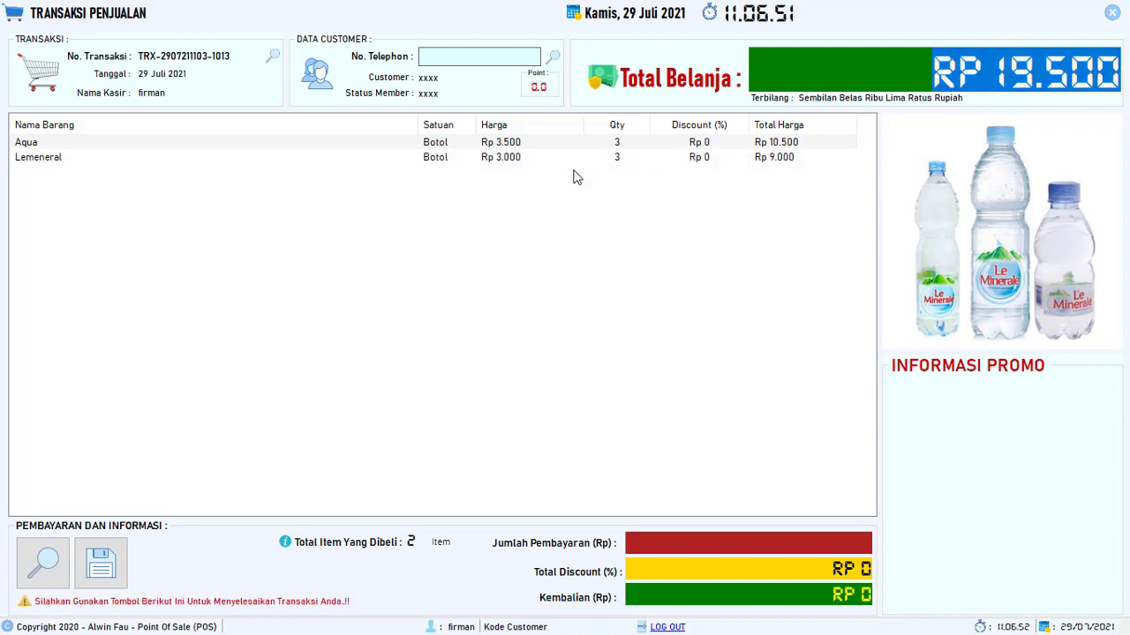
click(782, 157)
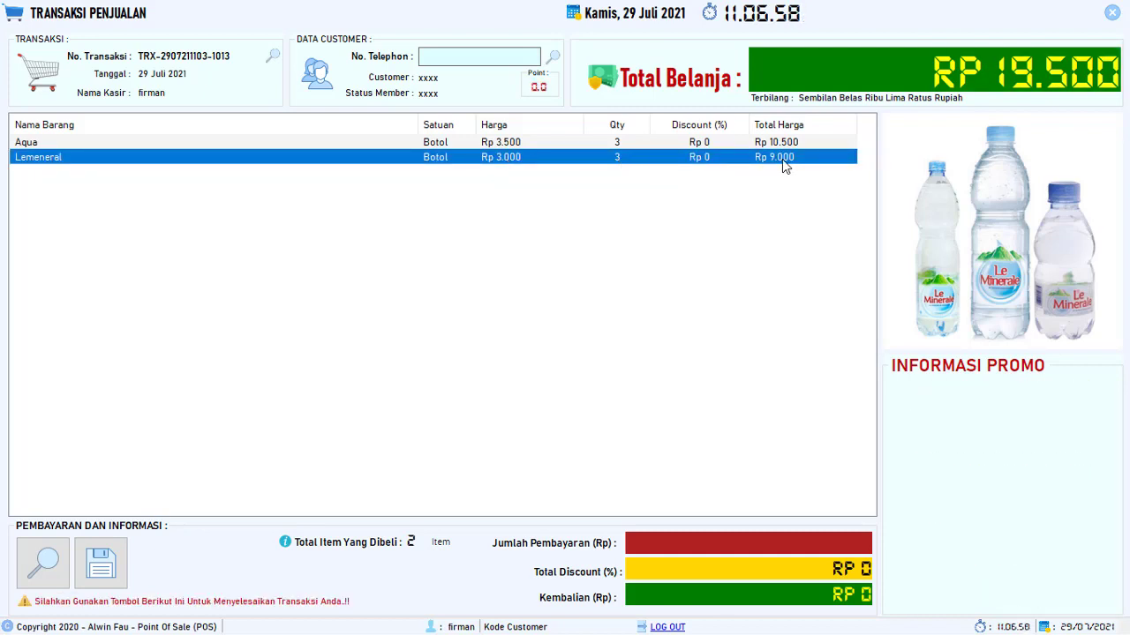
click(622, 145)
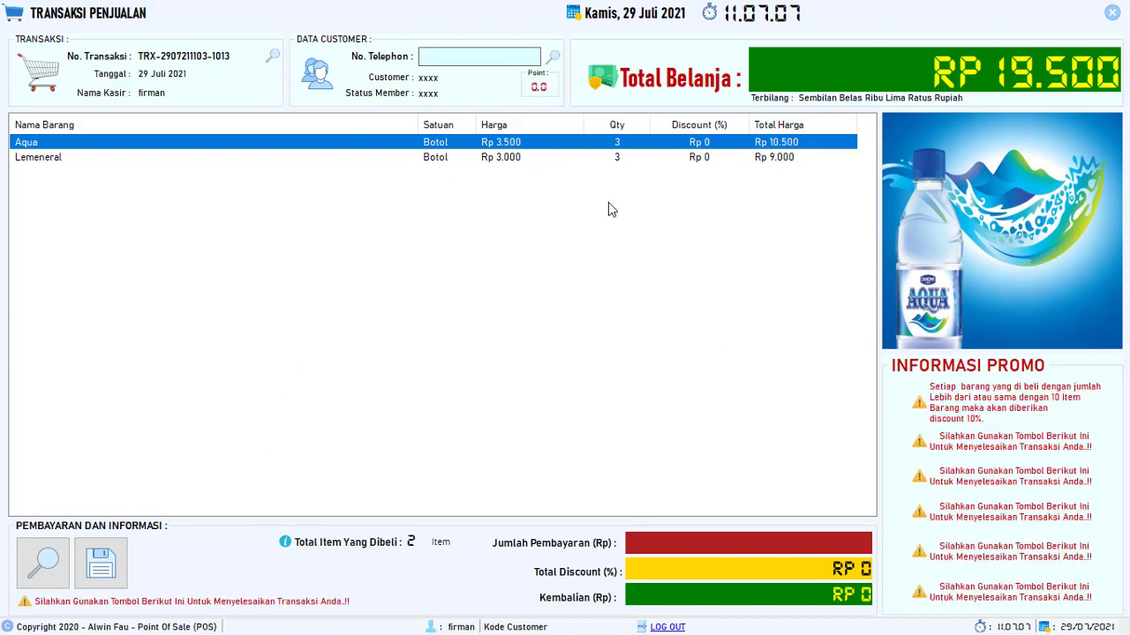
- Select the Lemeneral line and request its cancellation from the sale
click(547, 158)
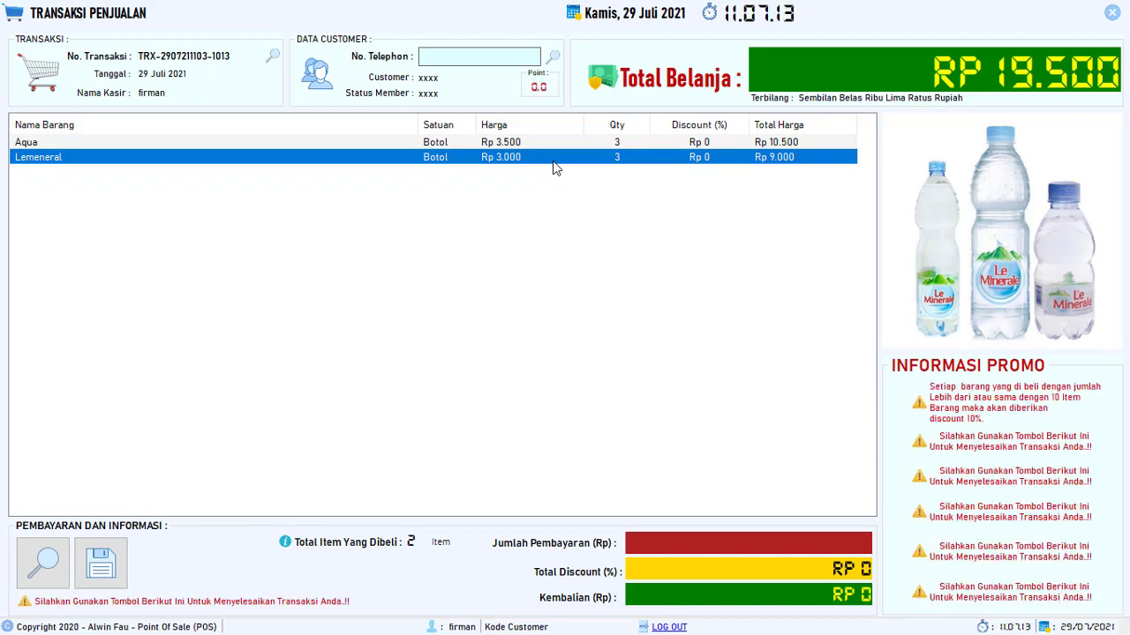
key(Delete)
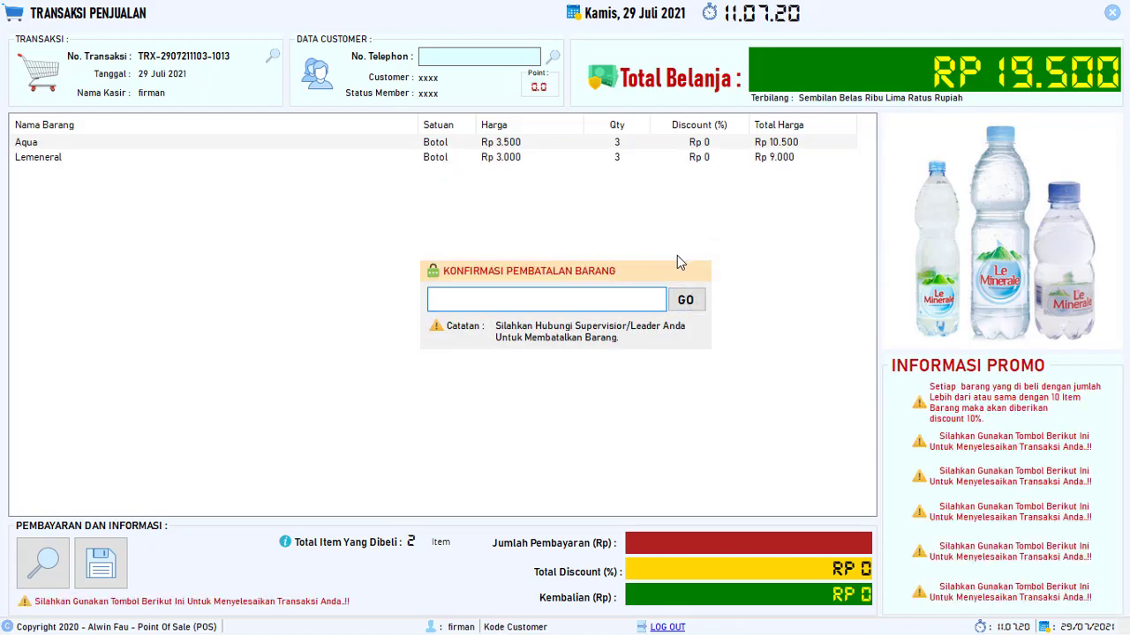
key(Escape)
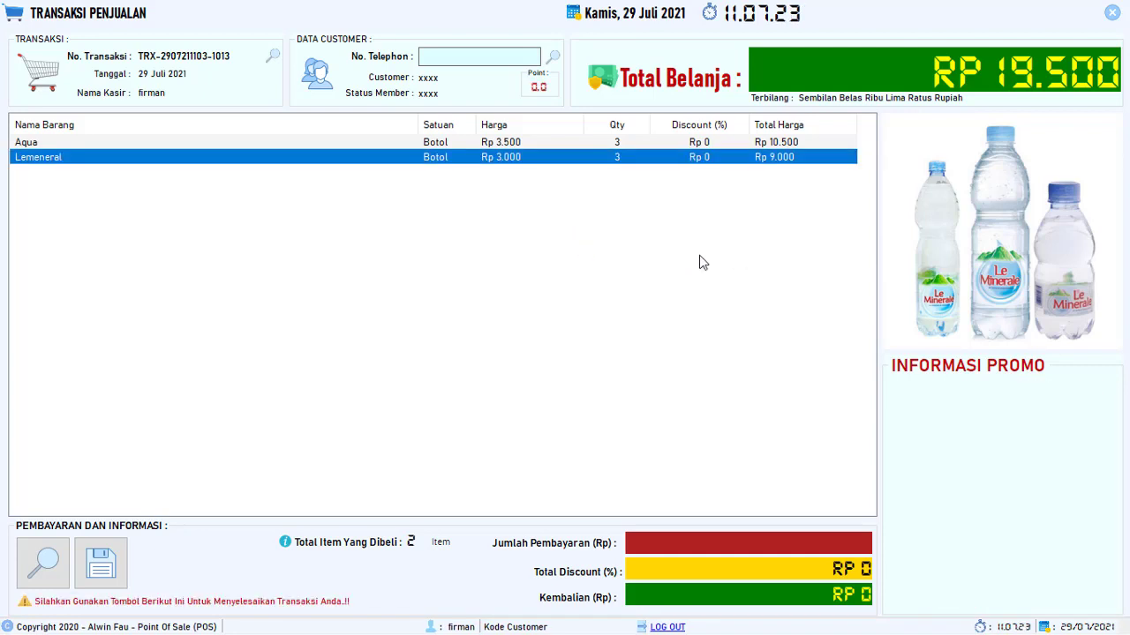
double_click(556, 162)
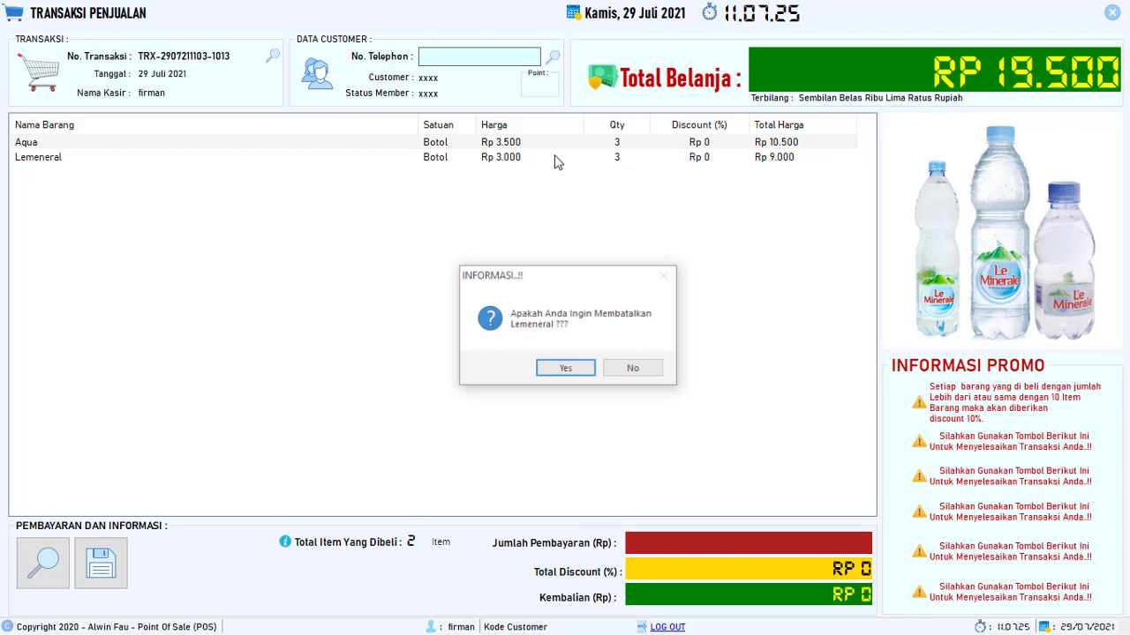
click(566, 371)
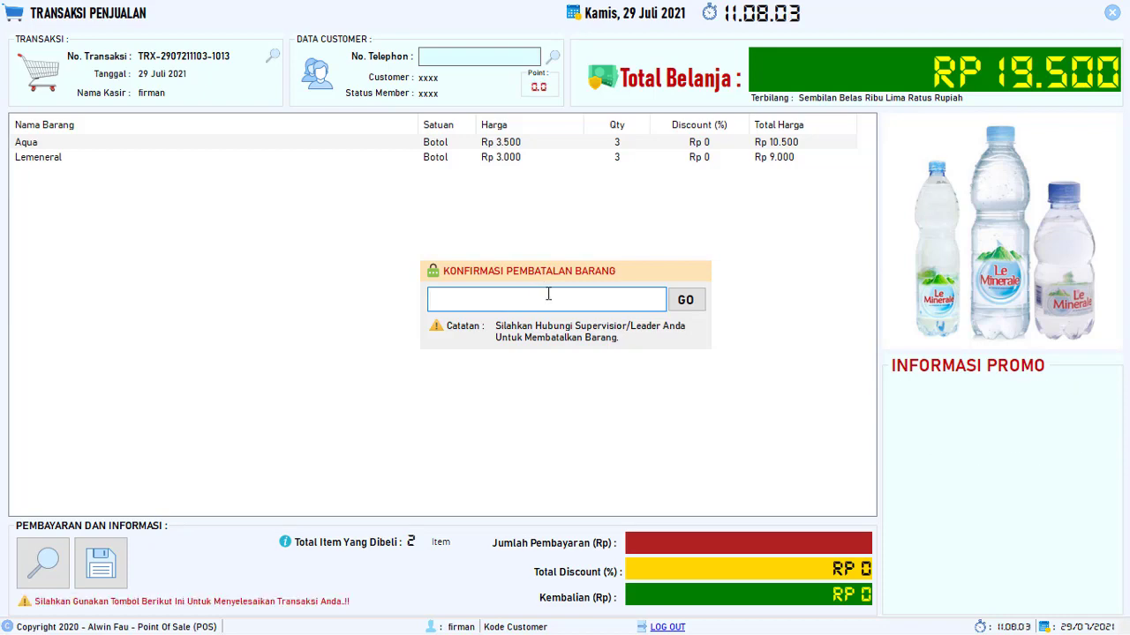
- Authorise the cancellation with the supervisor password, leaving 3 Aqua at Rp 10.500
key(Return)
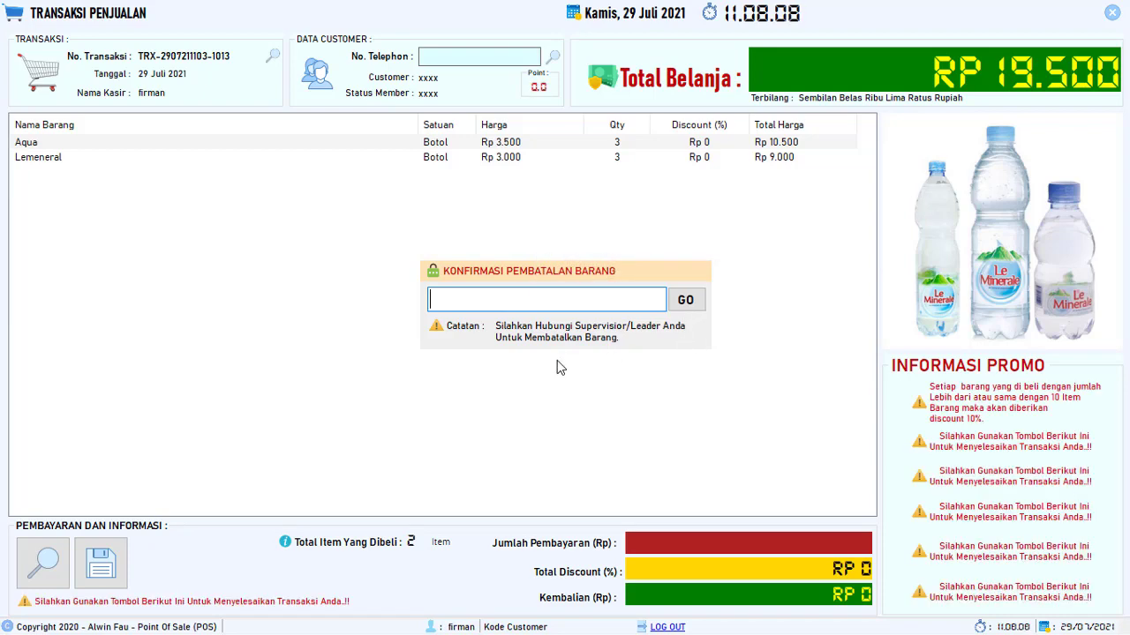
text(●)
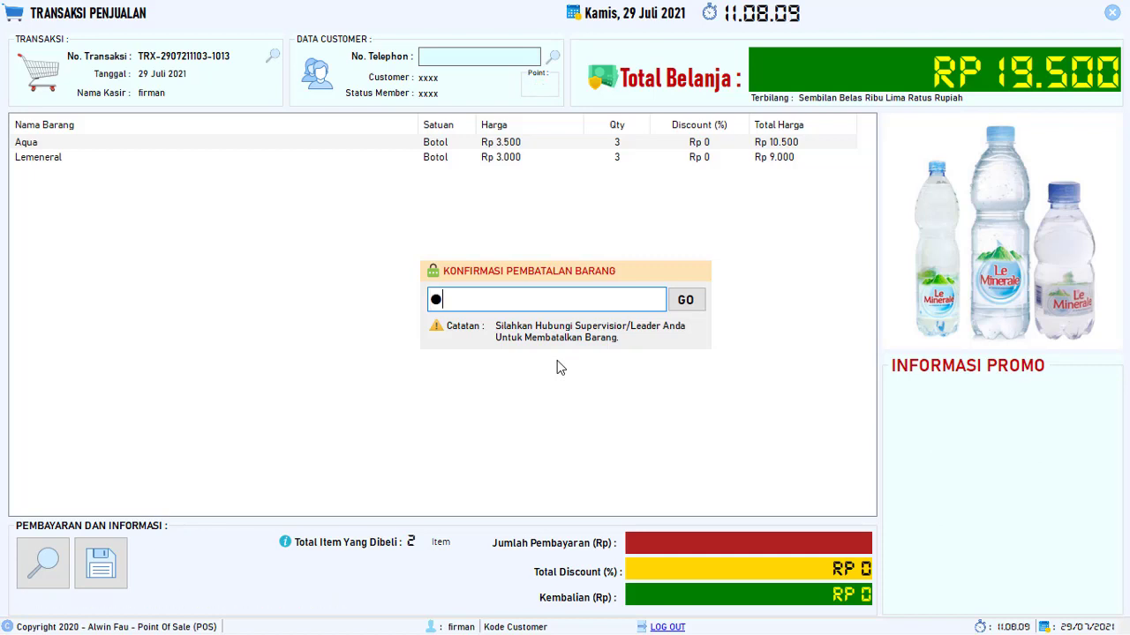
text(●●●●●●●●●●●)
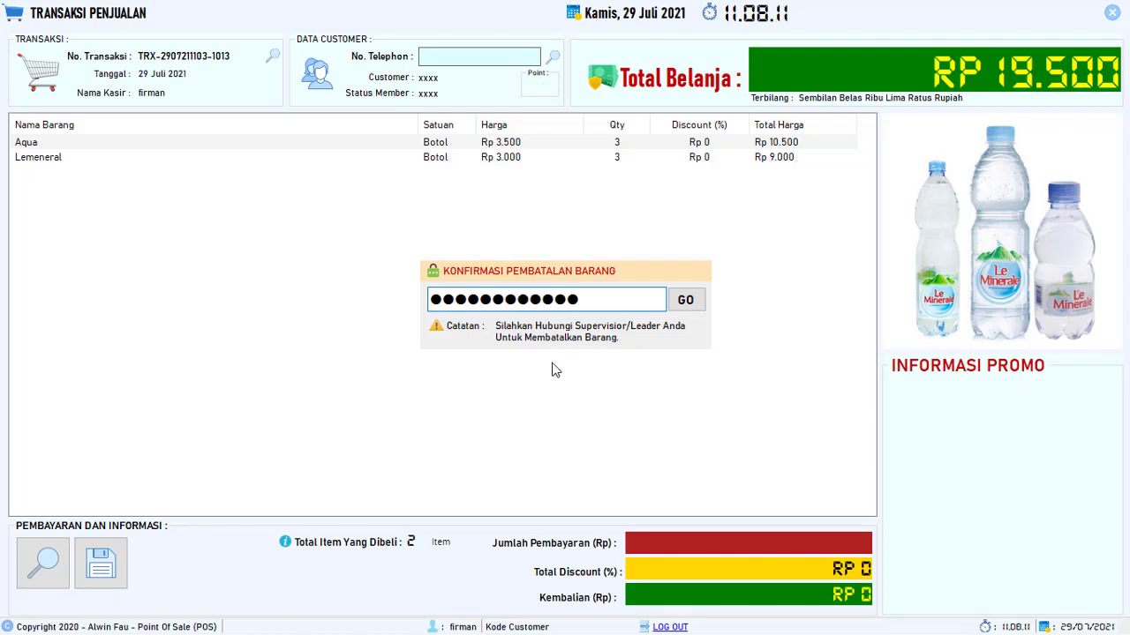
click(688, 309)
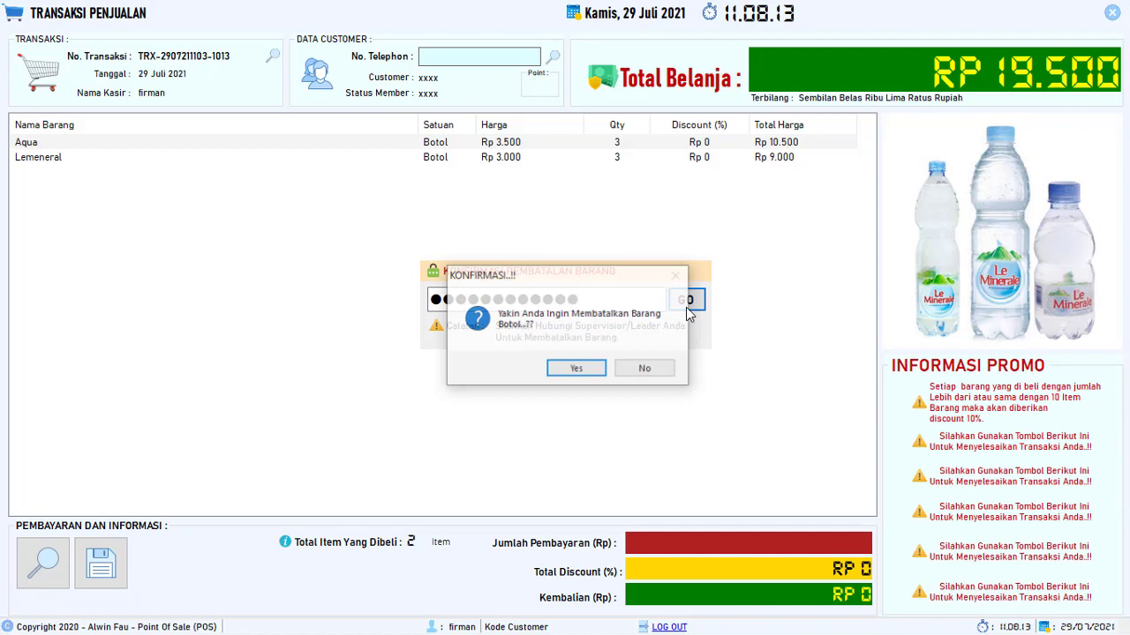
click(579, 372)
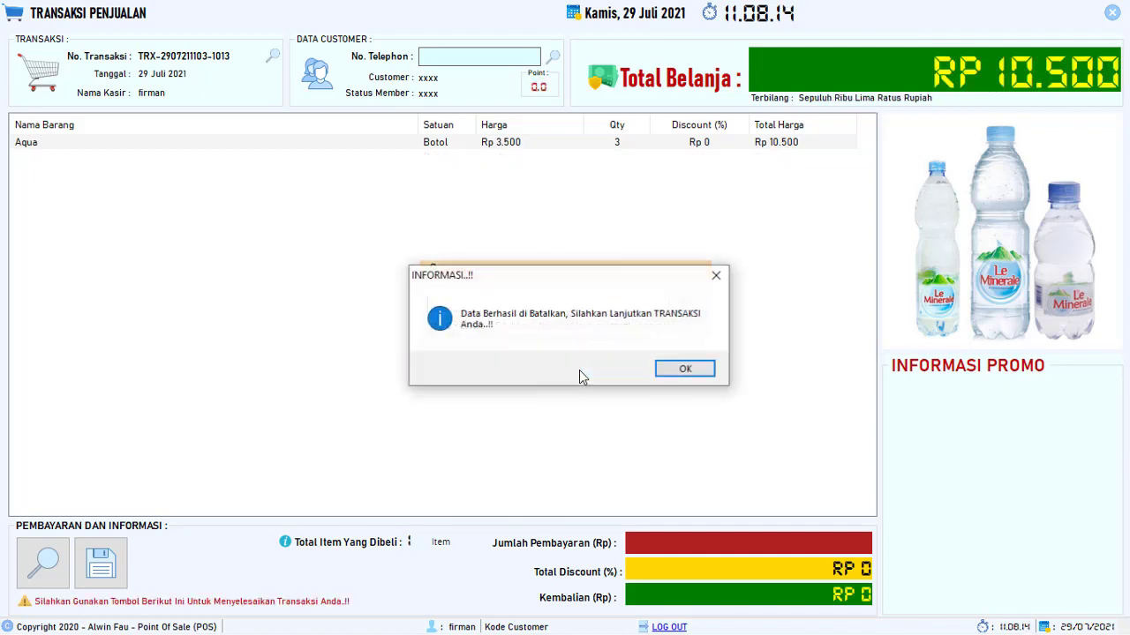
click(684, 370)
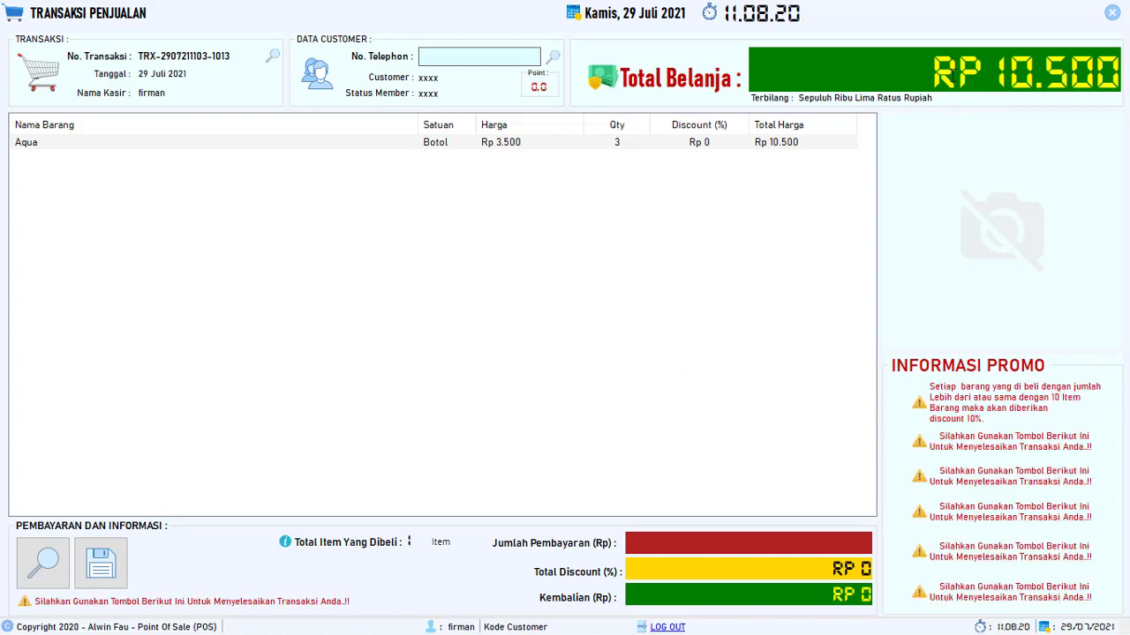
drag(934, 75, 1125, 67)
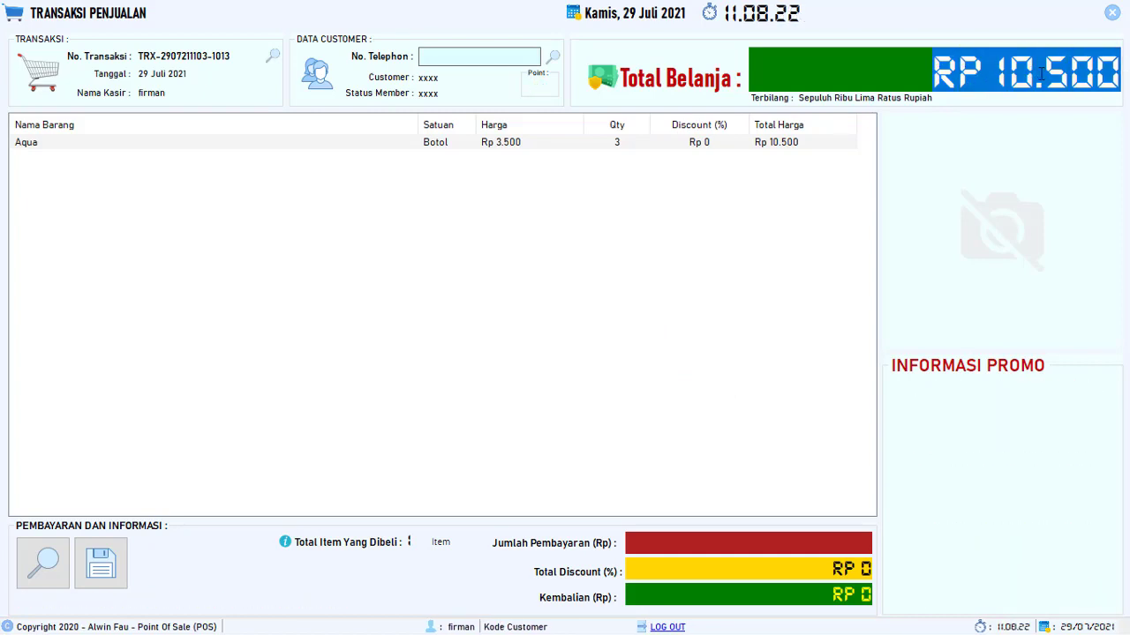
- Enter 0 as the customer's phone number and look up the customer
click(962, 74)
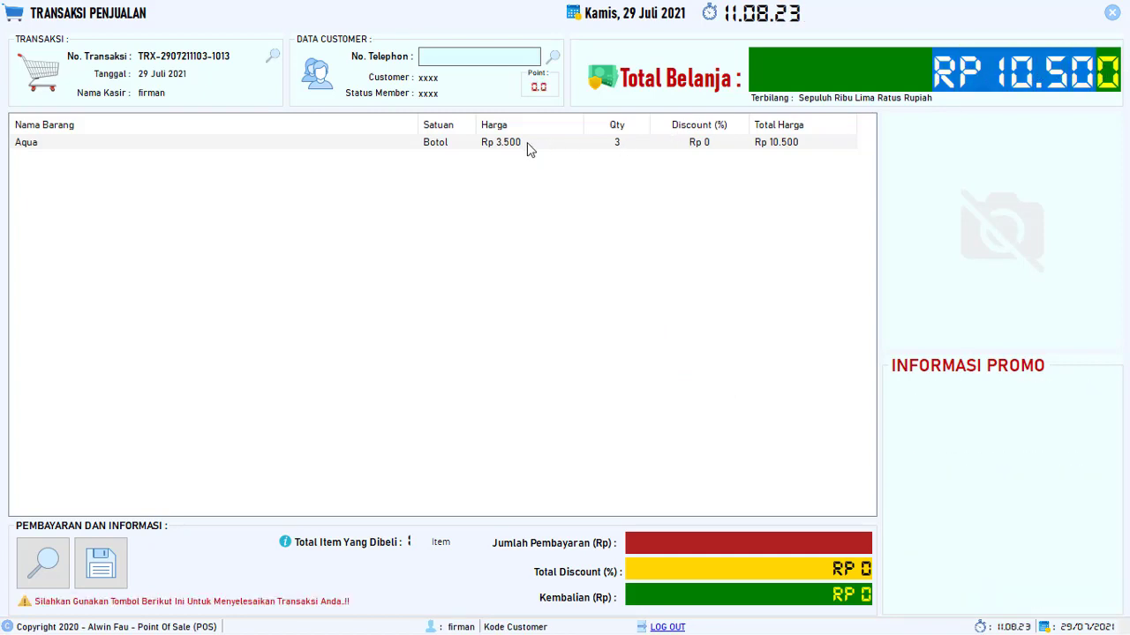
click(256, 145)
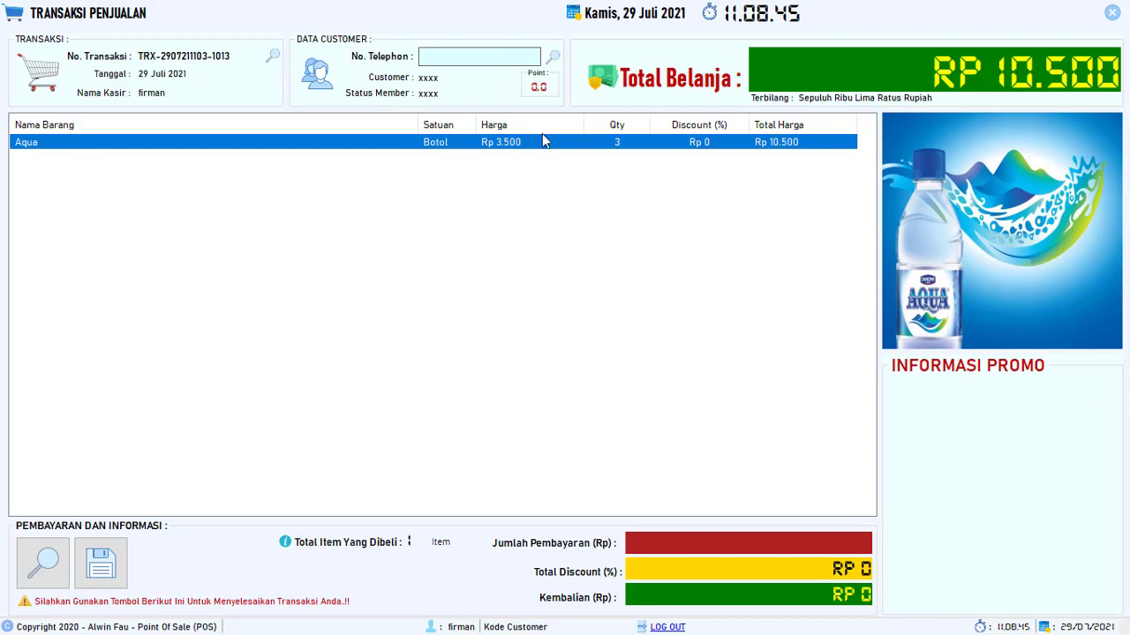
click(526, 58)
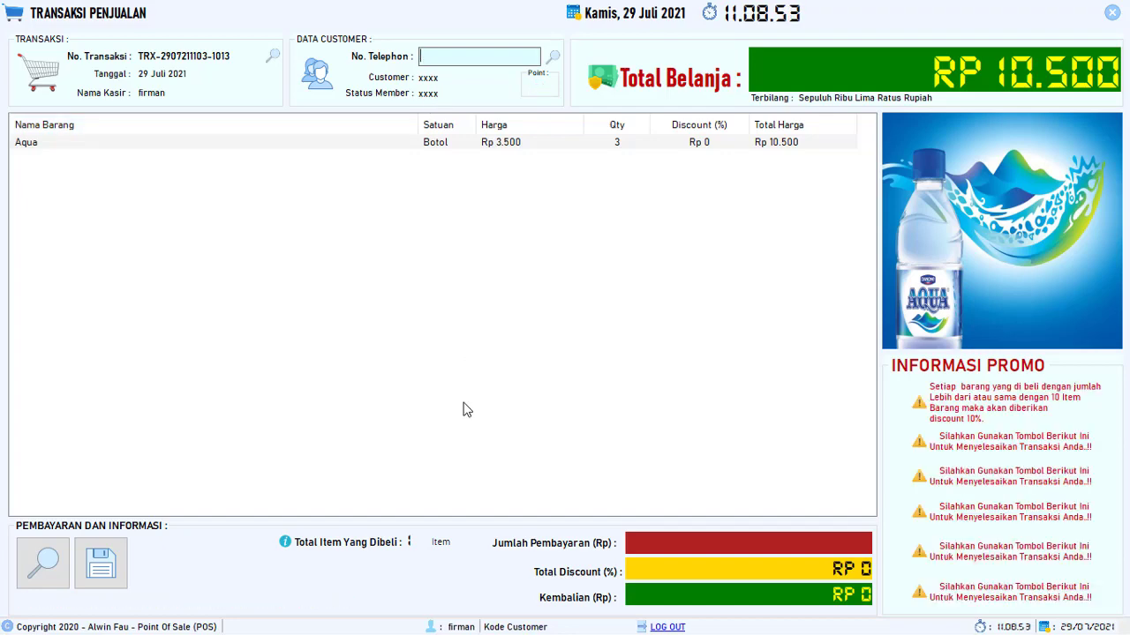
text(0)
key(Return)
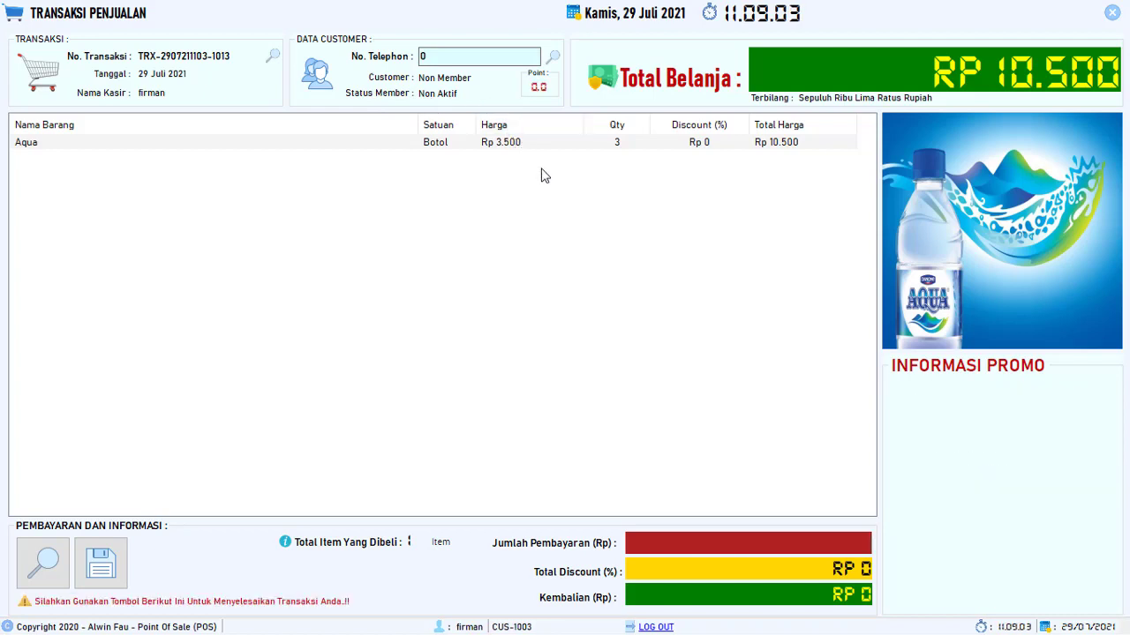
- Try a member's phone number, then replace it with 0 for a Non Member, Non Aktif customer
double_click(455, 57)
key(BackSpace)
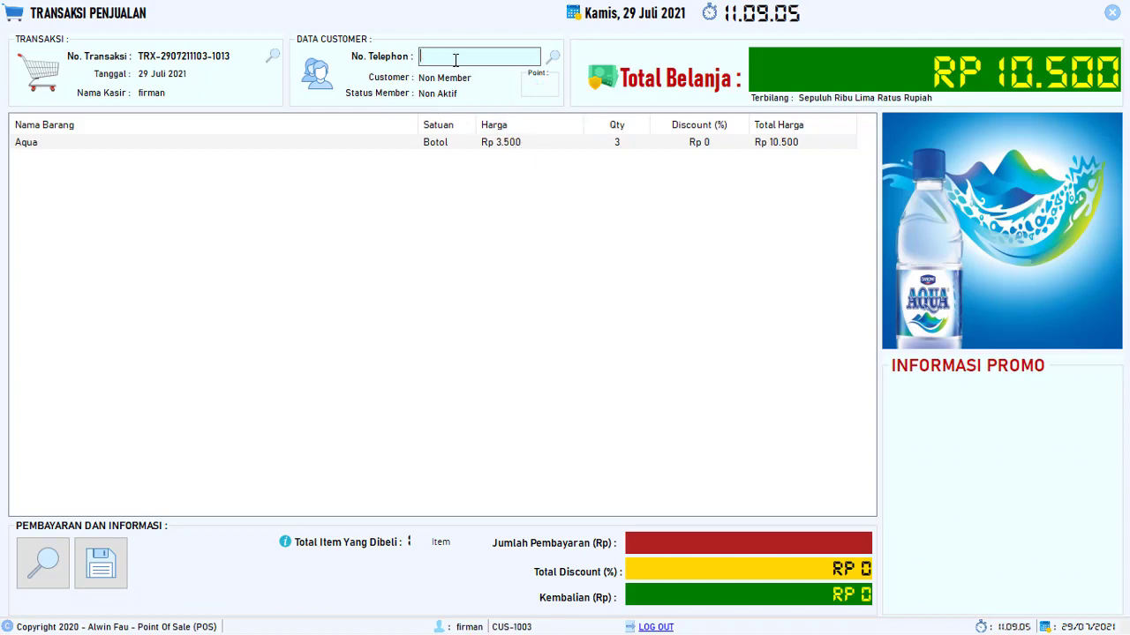
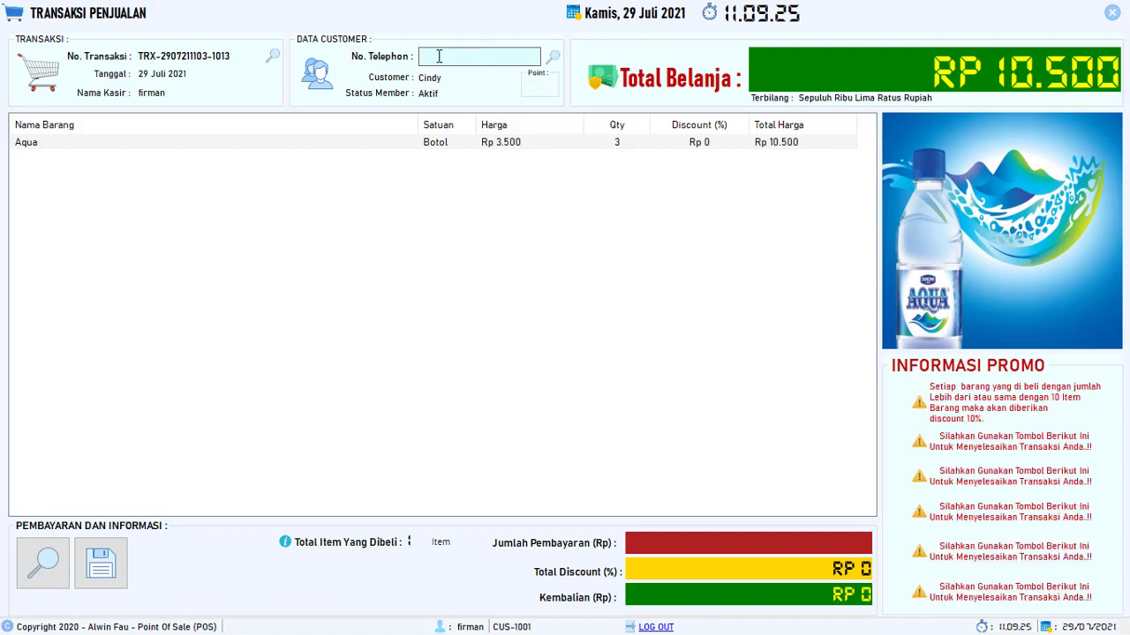
click(439, 56)
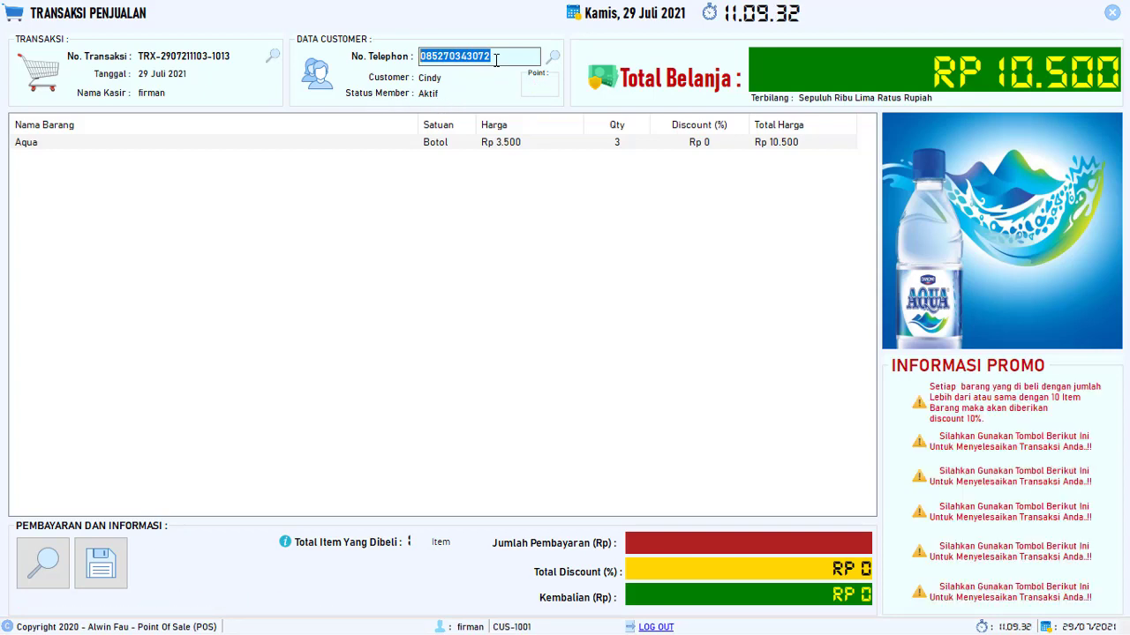
text(0)
key(Return)
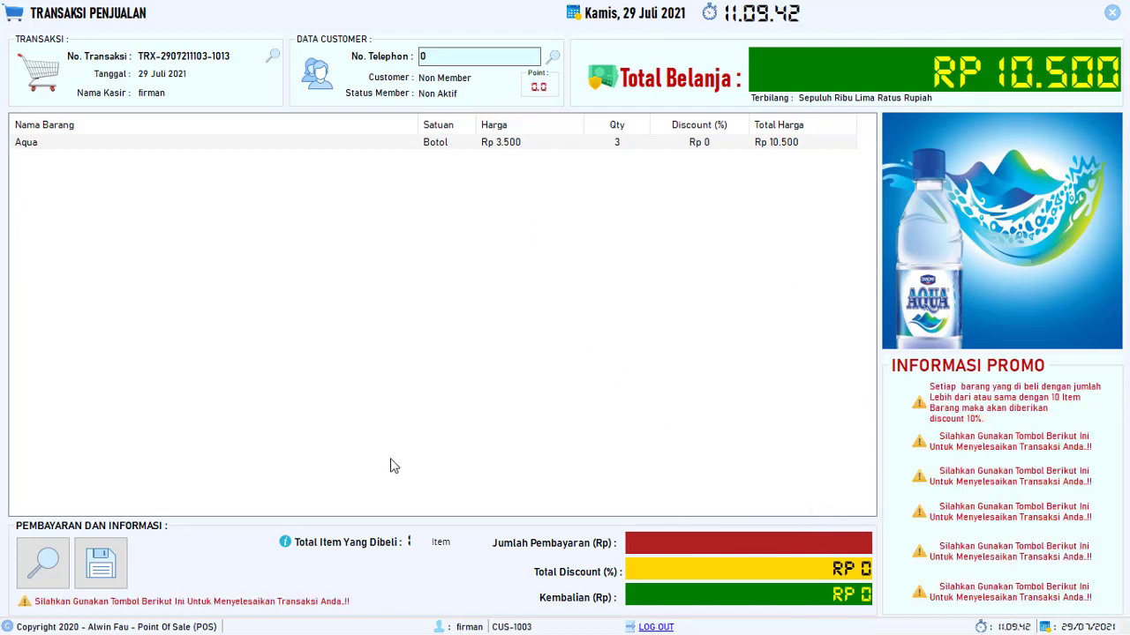
- Pay the 3-Aqua sale with 15.000 for Rp 4.500 change, save it, and close the sales window
text(150000)
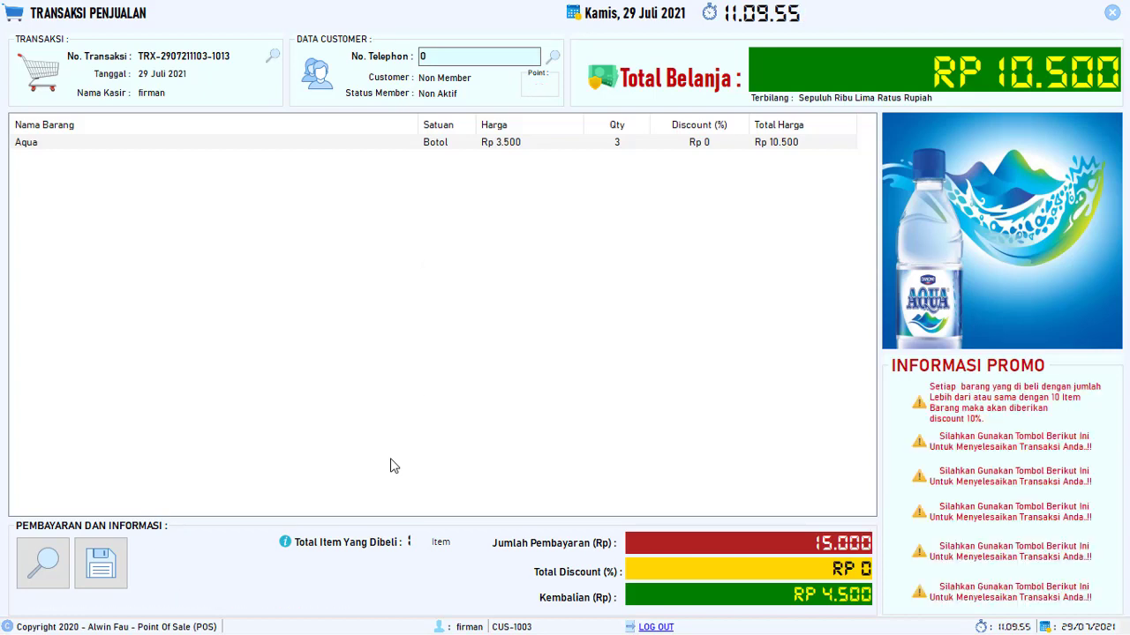
key(Return)
key(Return)
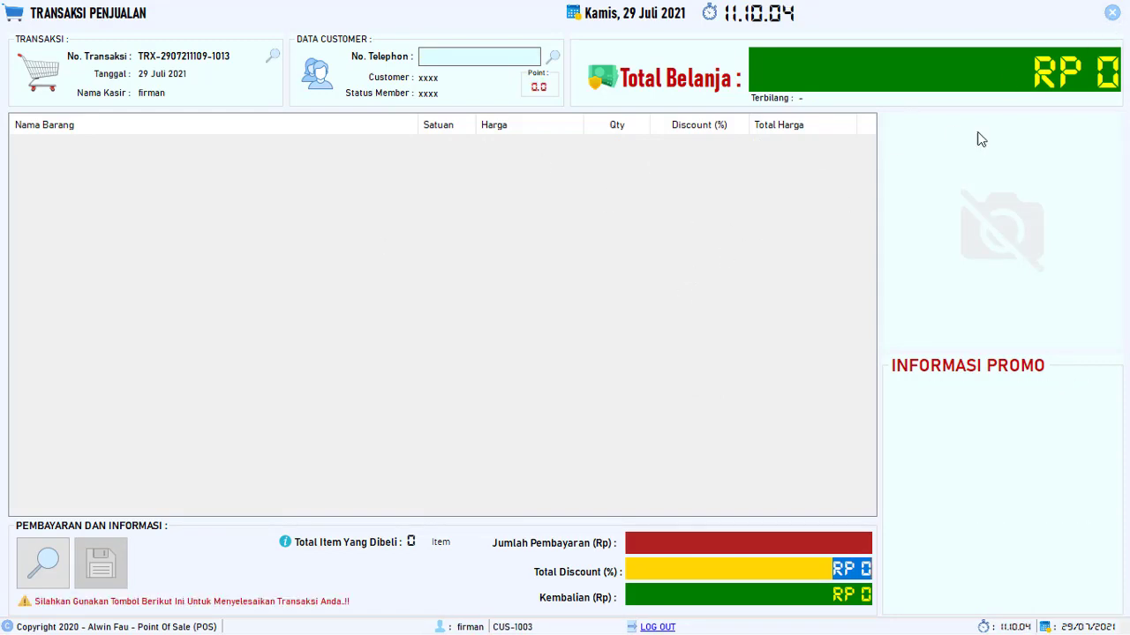
click(1108, 16)
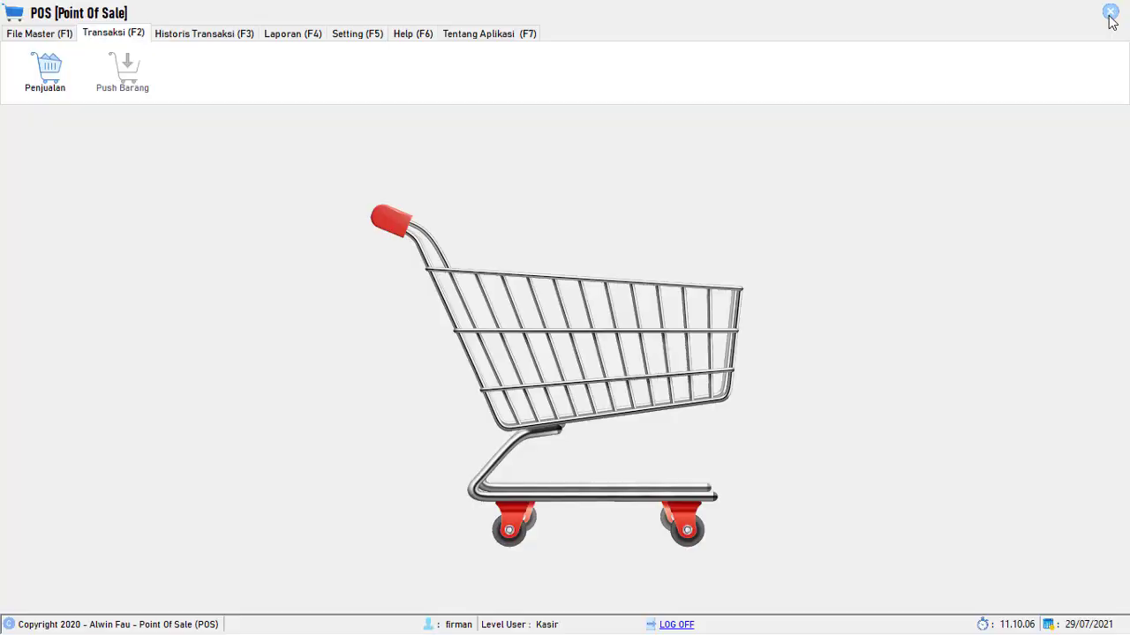
- Review the Rp 10.500 Aqua sale in Historis Transaksi > Transaksi Selesai, then close the list
click(185, 36)
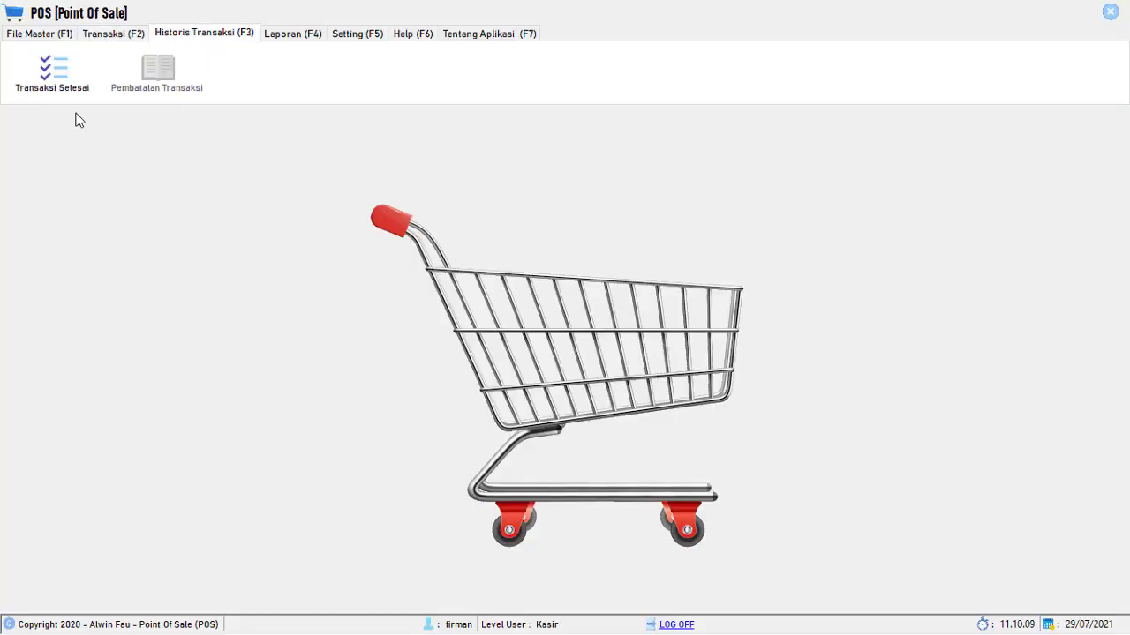
click(55, 84)
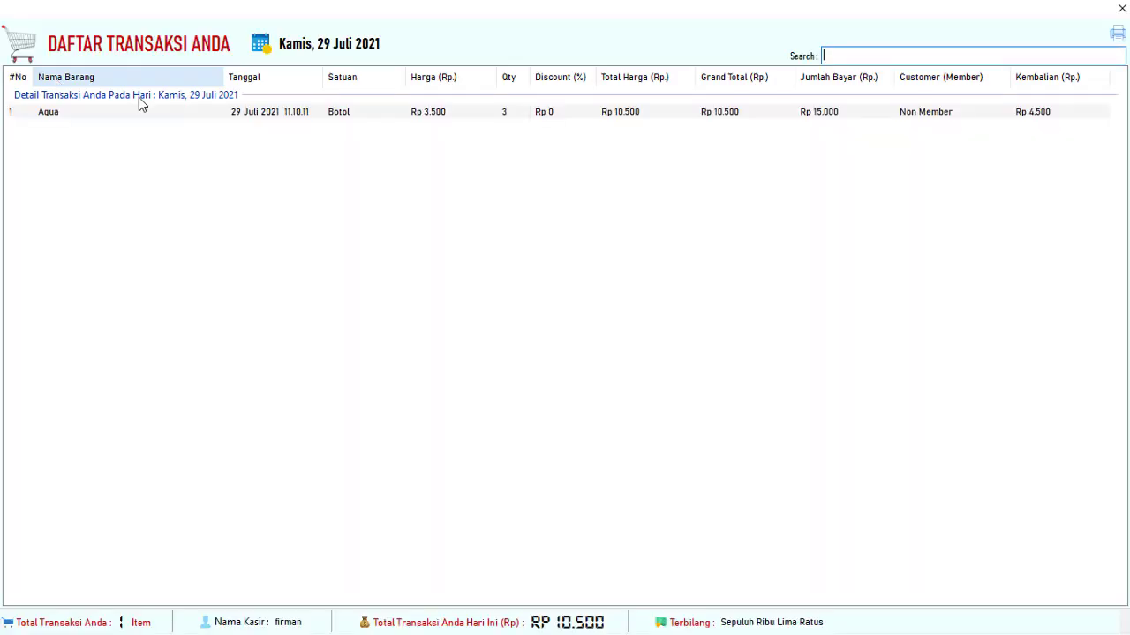
click(311, 116)
click(187, 127)
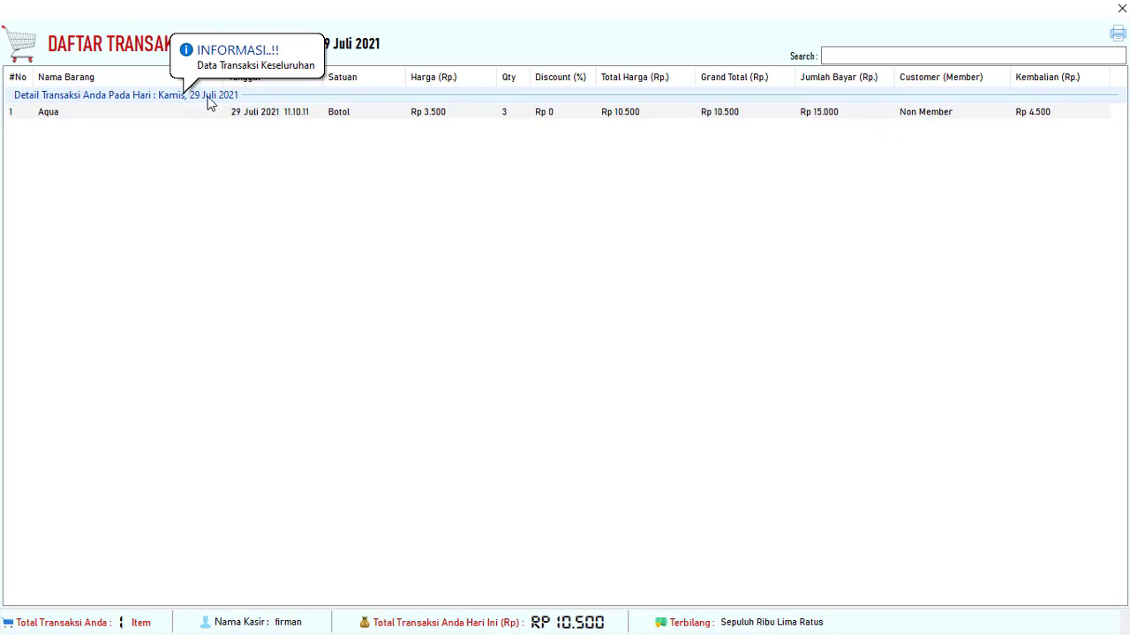
click(213, 116)
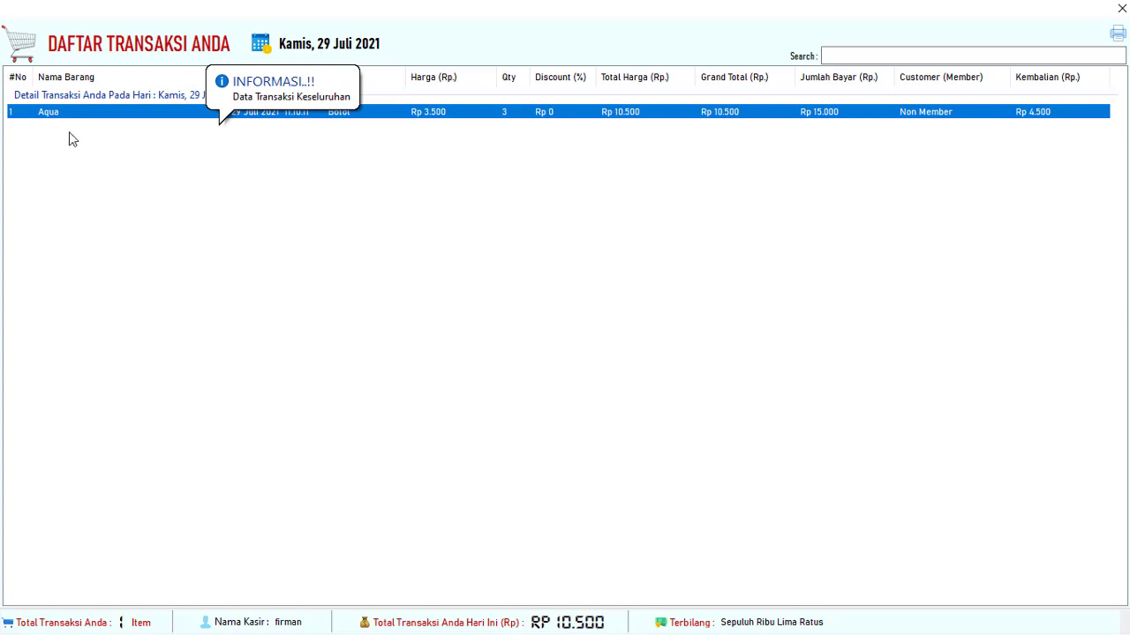
click(822, 151)
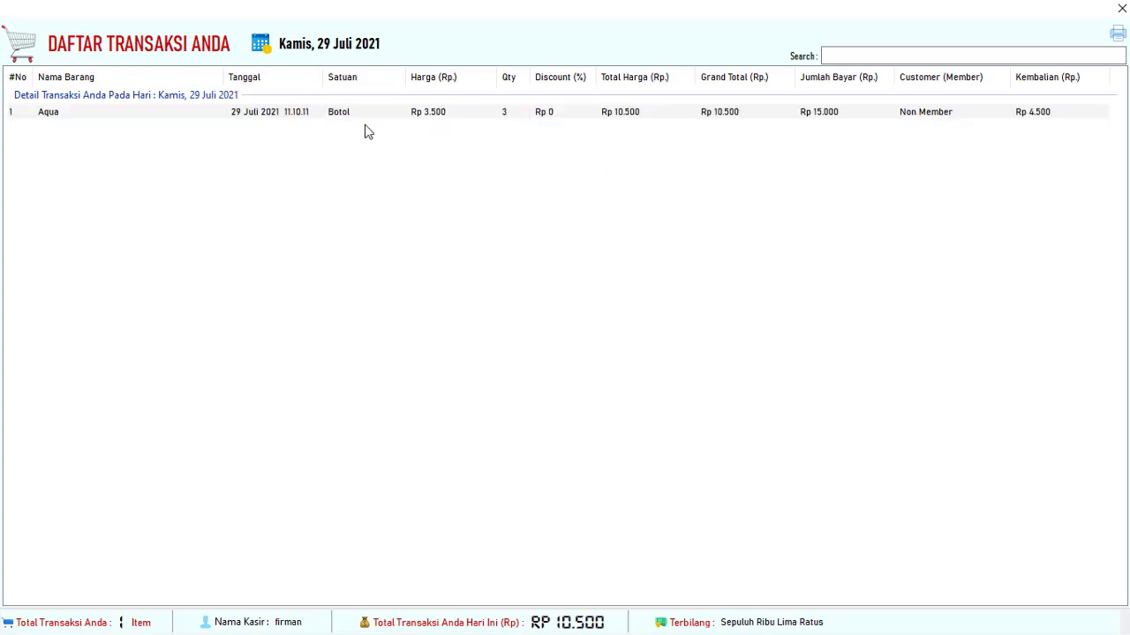
click(340, 116)
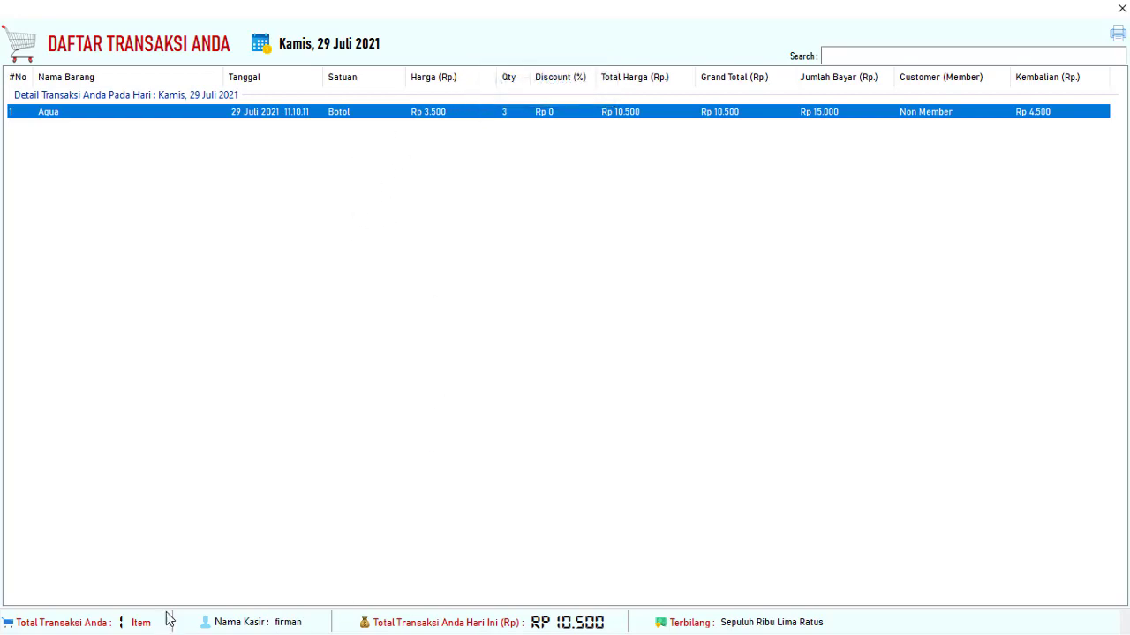
click(1121, 8)
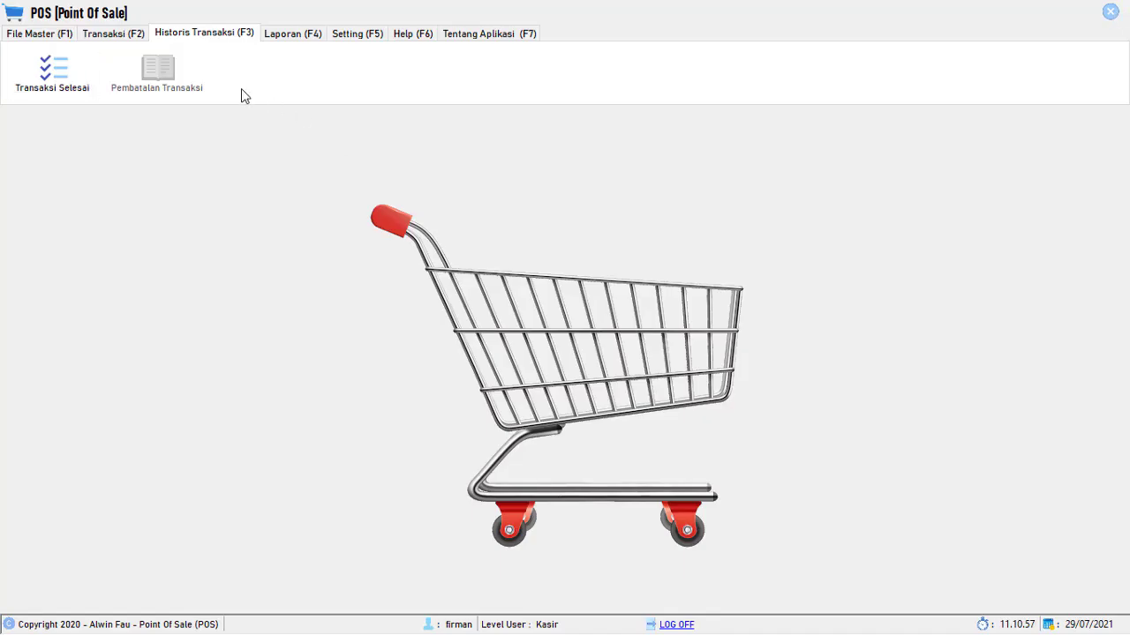
- Return to the Transaksi functions and log off the cashier account
click(99, 41)
click(52, 39)
click(112, 40)
click(30, 40)
click(88, 39)
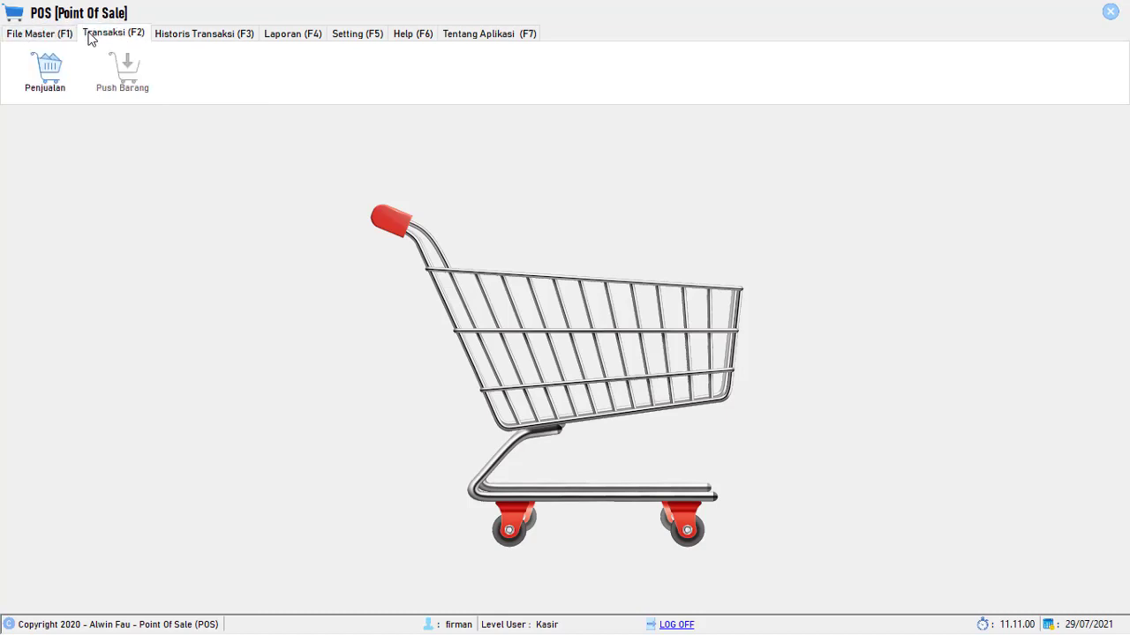
click(47, 38)
click(123, 37)
click(50, 37)
click(105, 39)
click(674, 625)
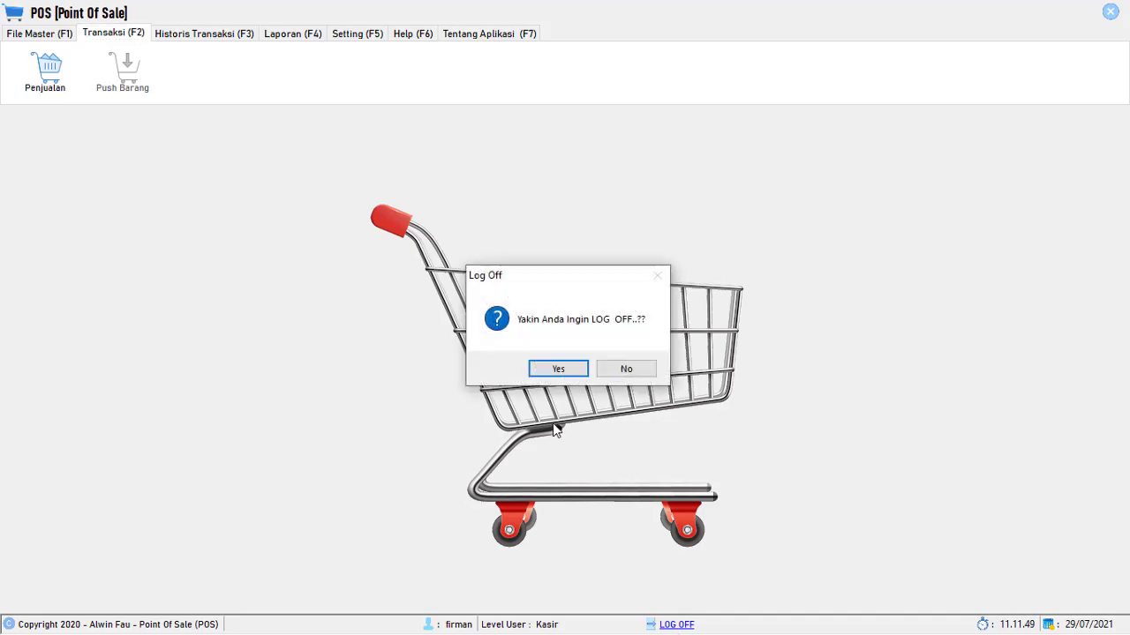
click(555, 368)
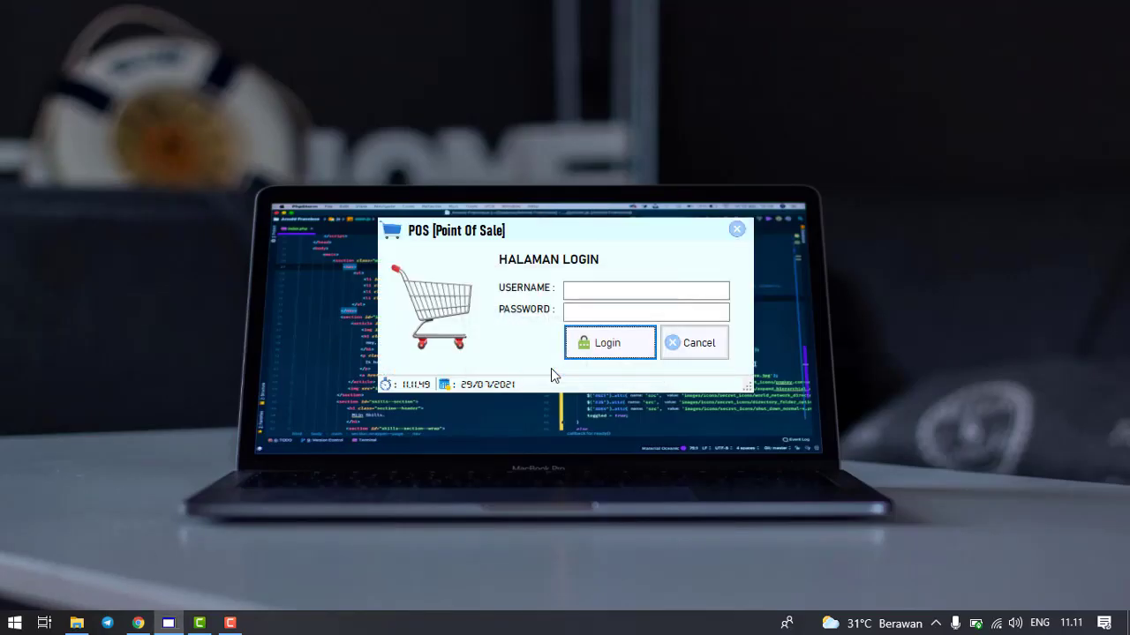
- Log in with a Supervisor-level account, entering its password
click(599, 290)
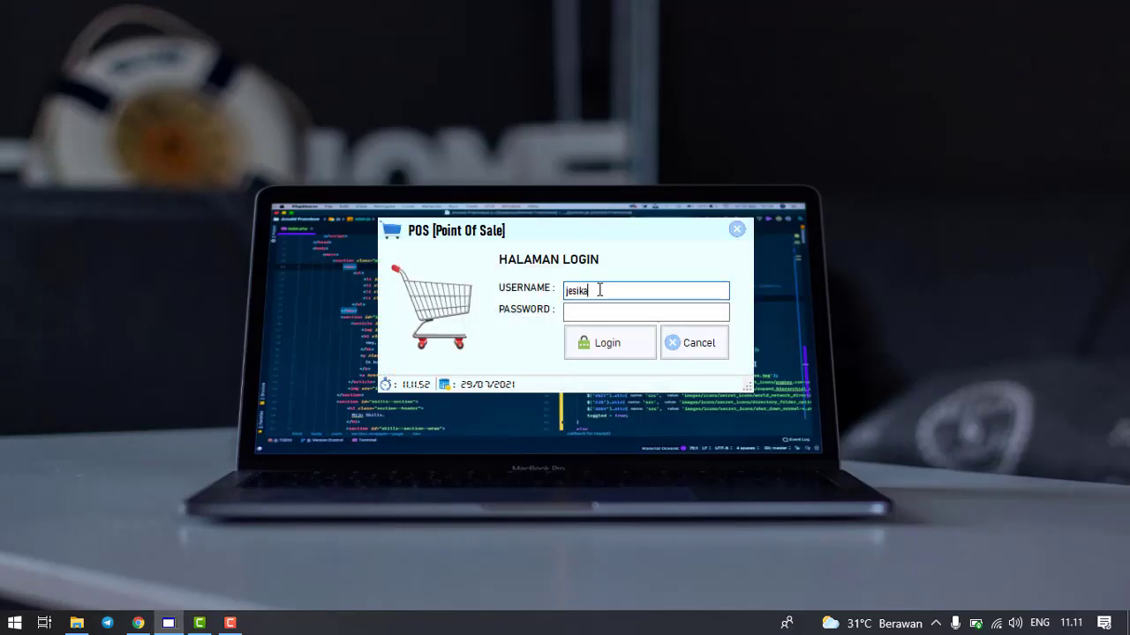
key(Tab)
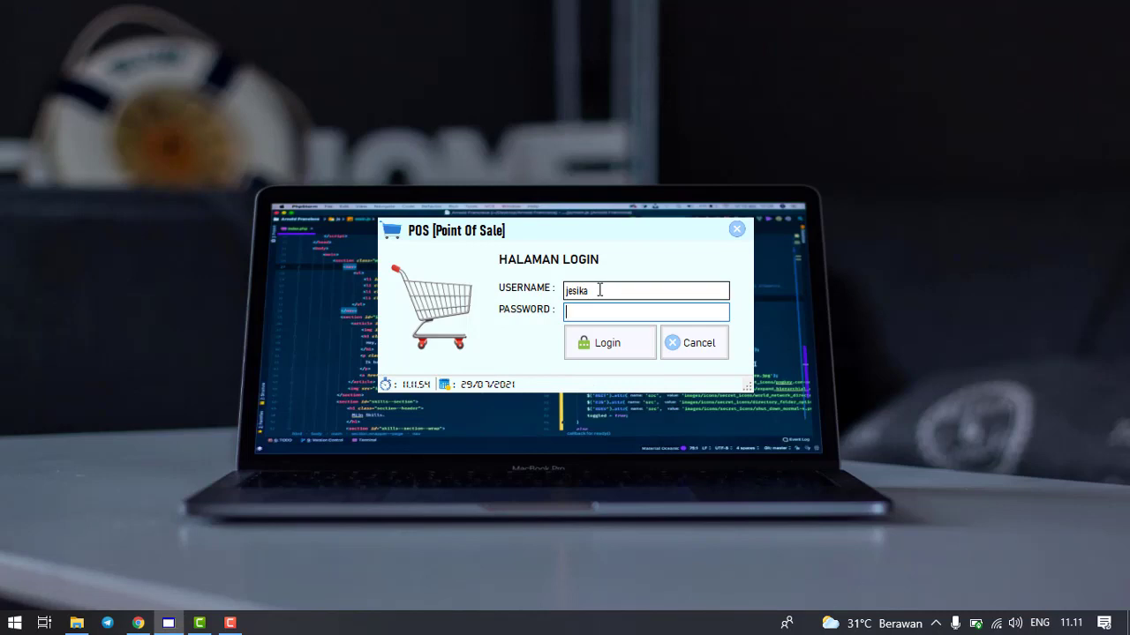
text(12345)
click(634, 349)
- Check the supervisor's cancelled, completed and cancellation-history lists, closing each one
click(157, 37)
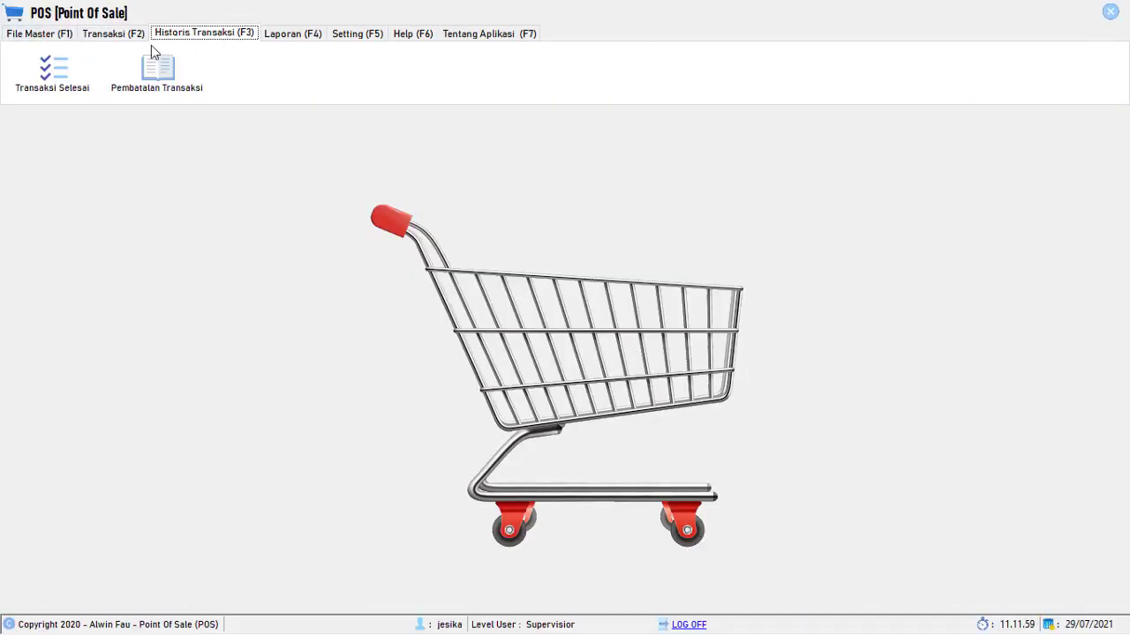
click(150, 77)
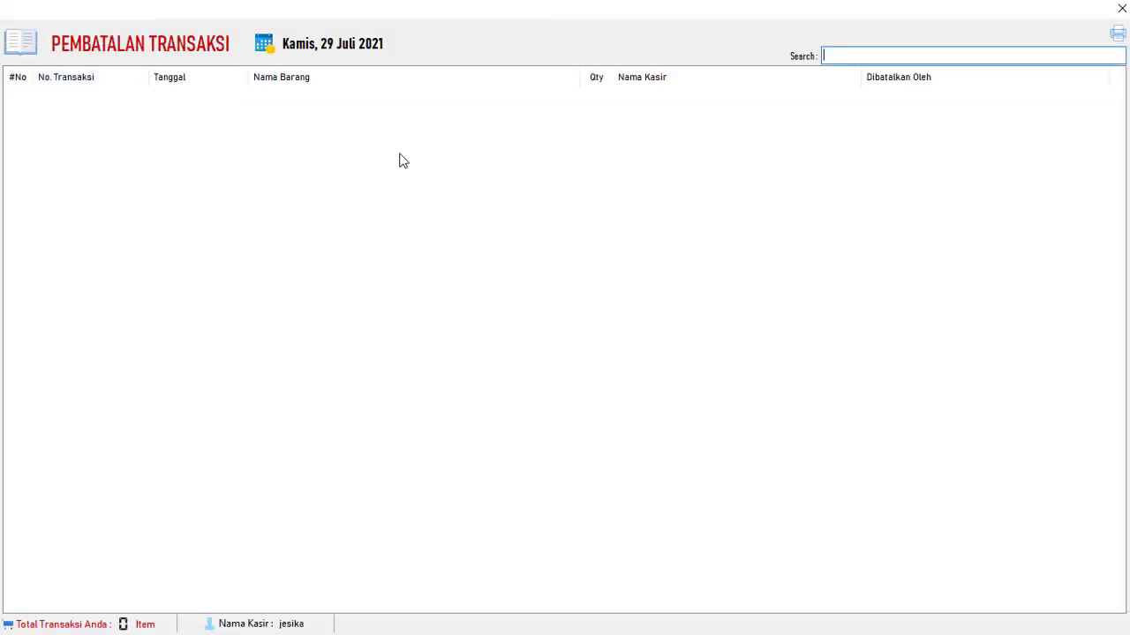
click(1121, 8)
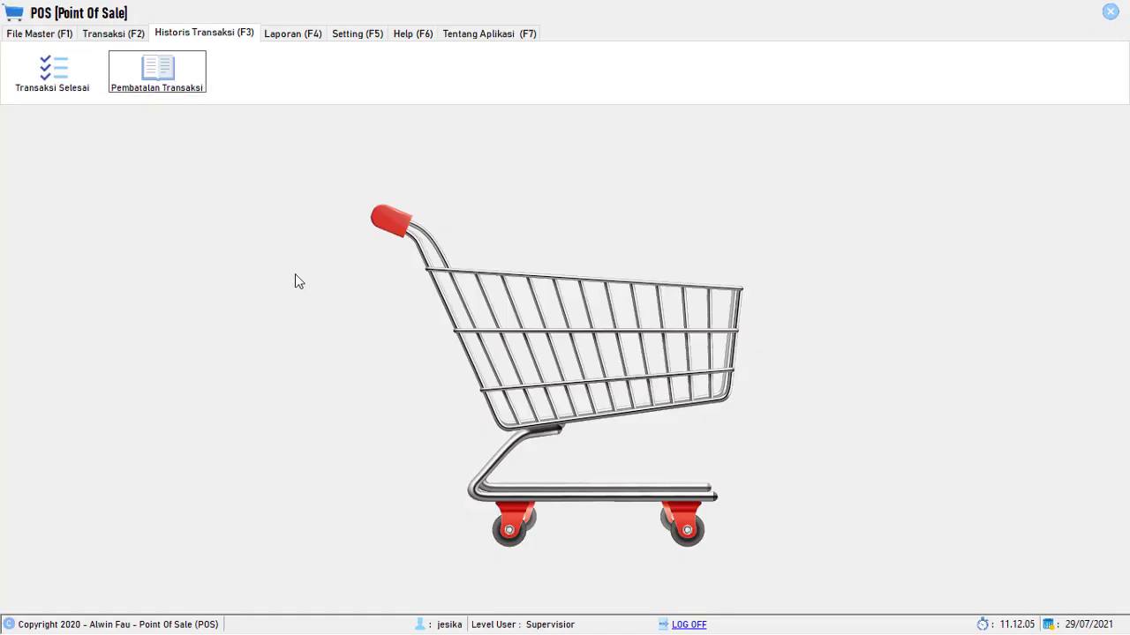
click(51, 83)
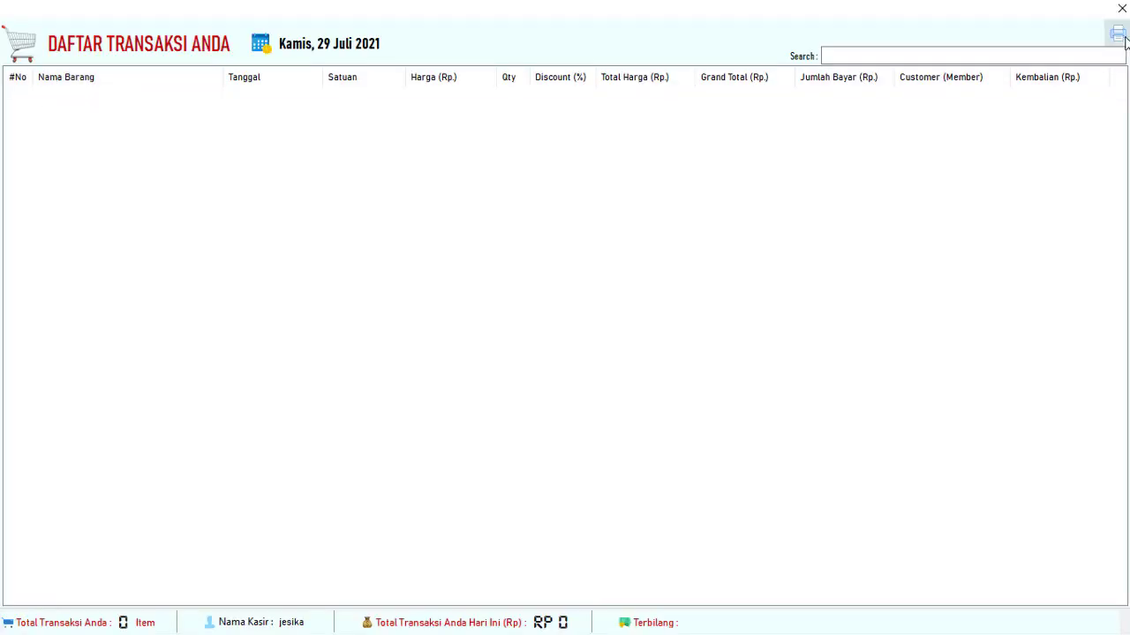
click(1121, 9)
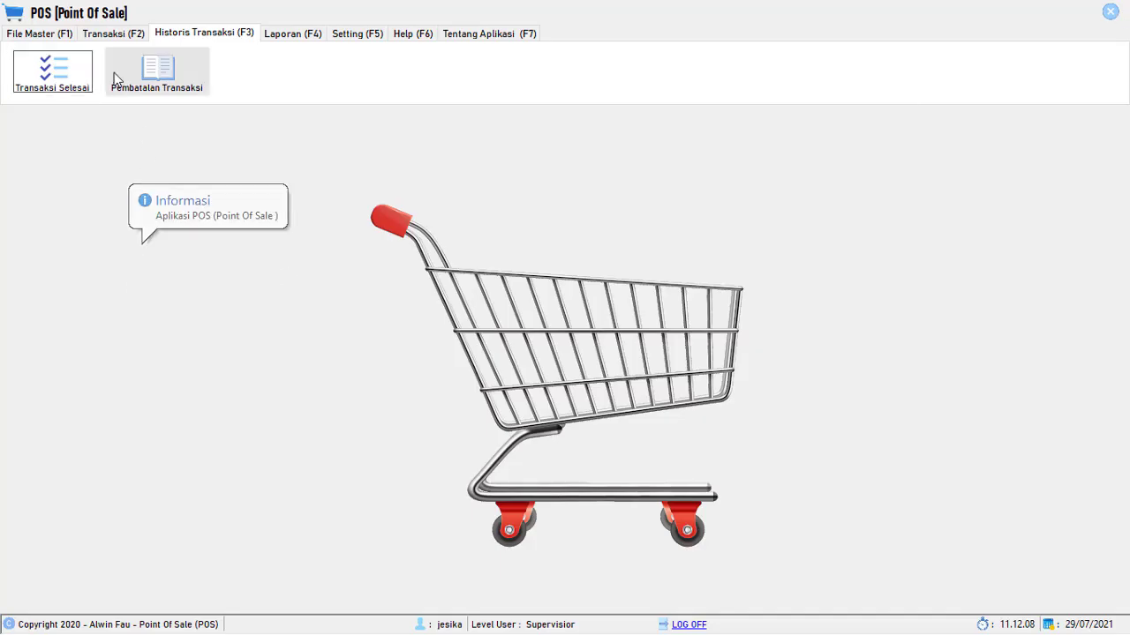
click(113, 34)
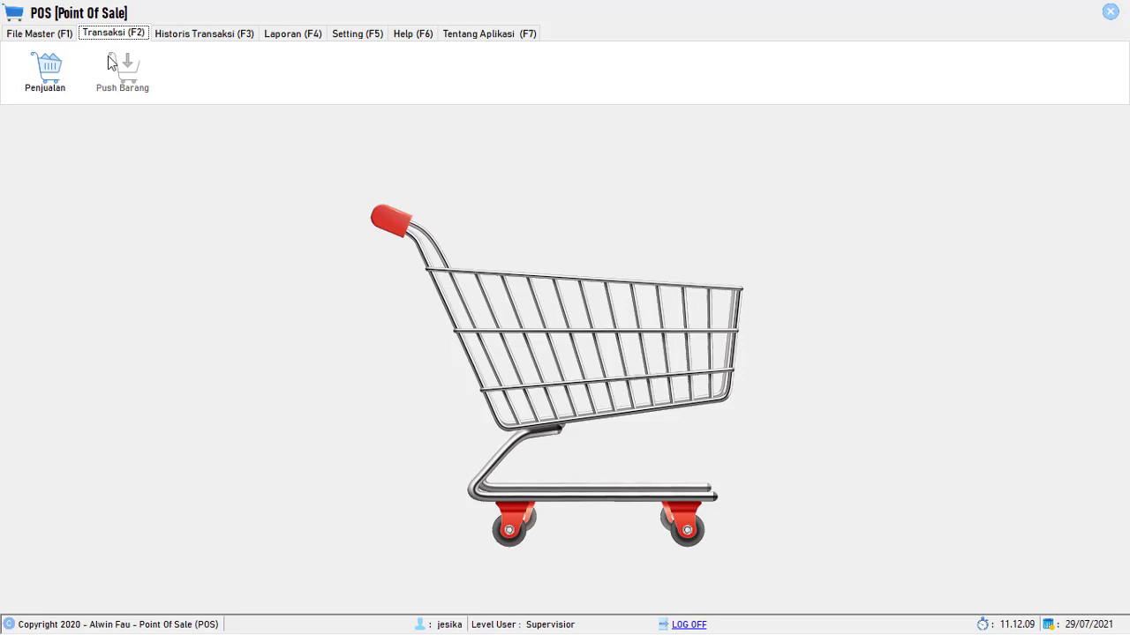
click(202, 37)
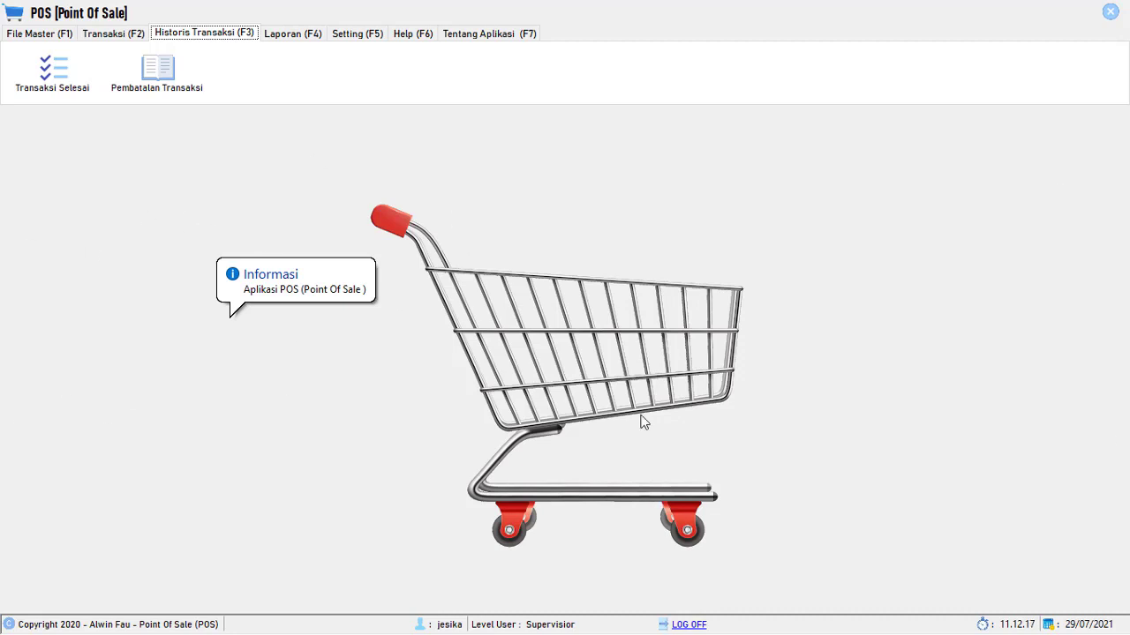
click(169, 97)
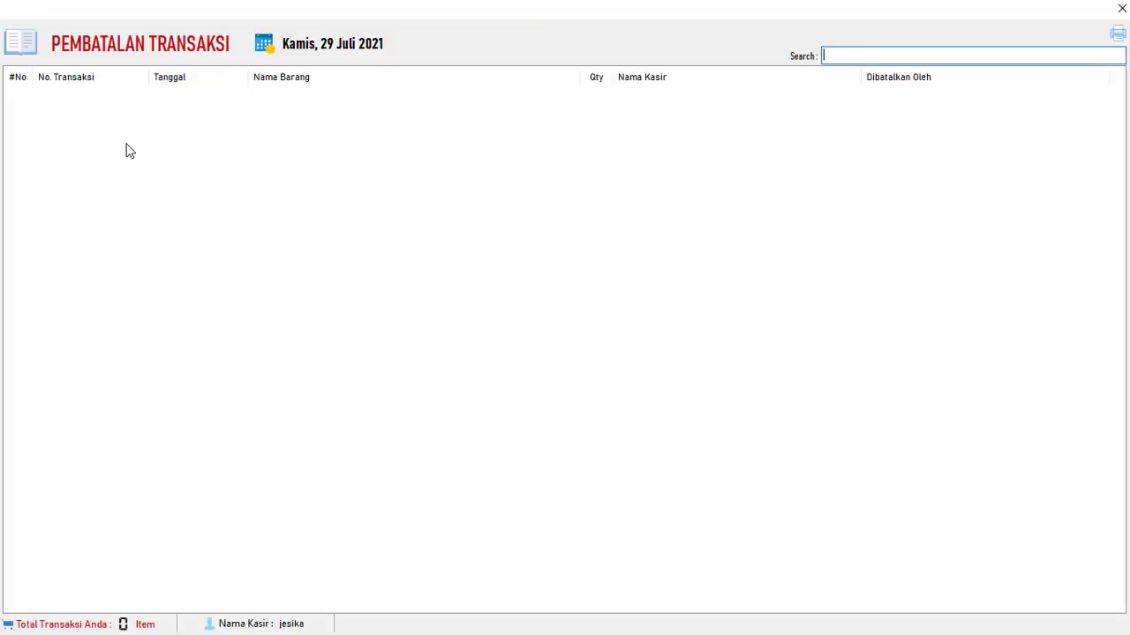
click(1121, 8)
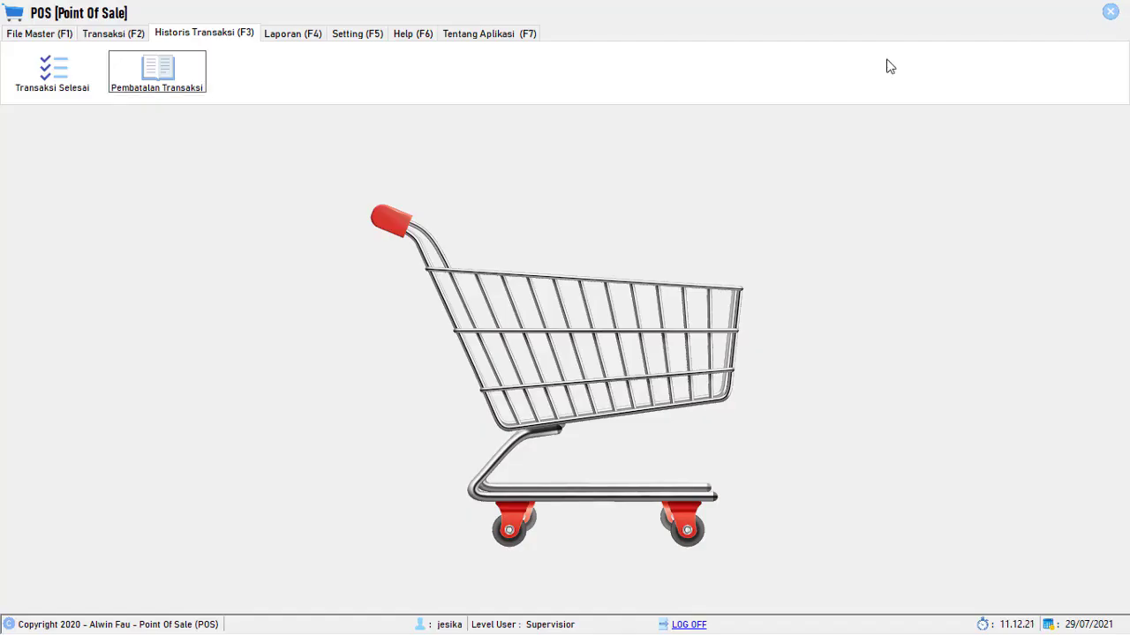
- Switch to File Master, cancel exiting the application with No, and start logging off
click(28, 35)
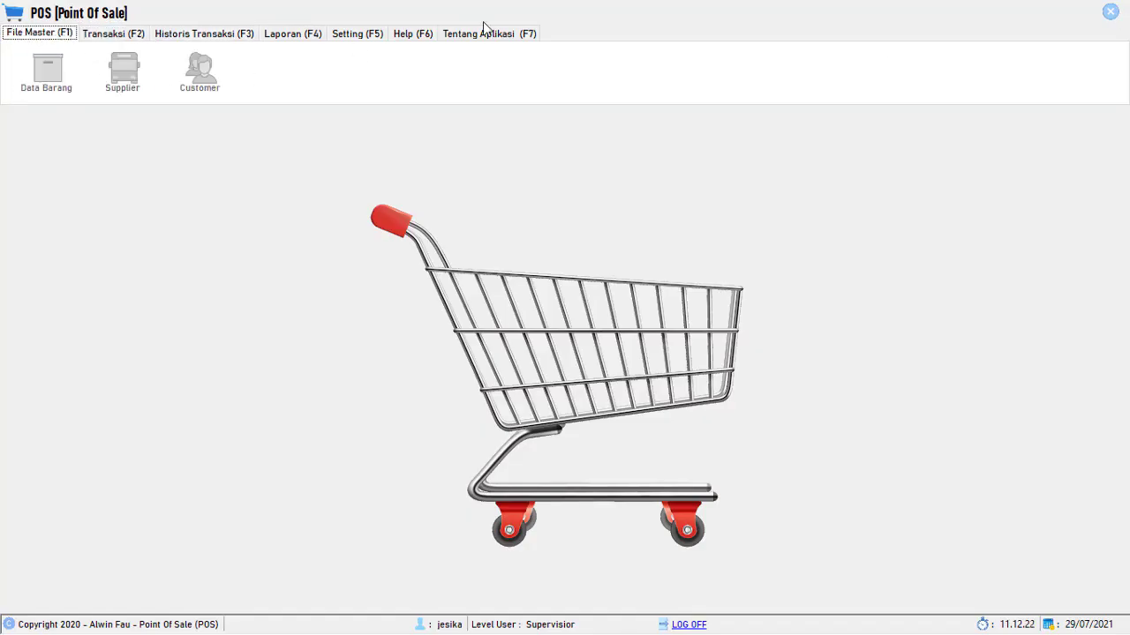
click(1110, 12)
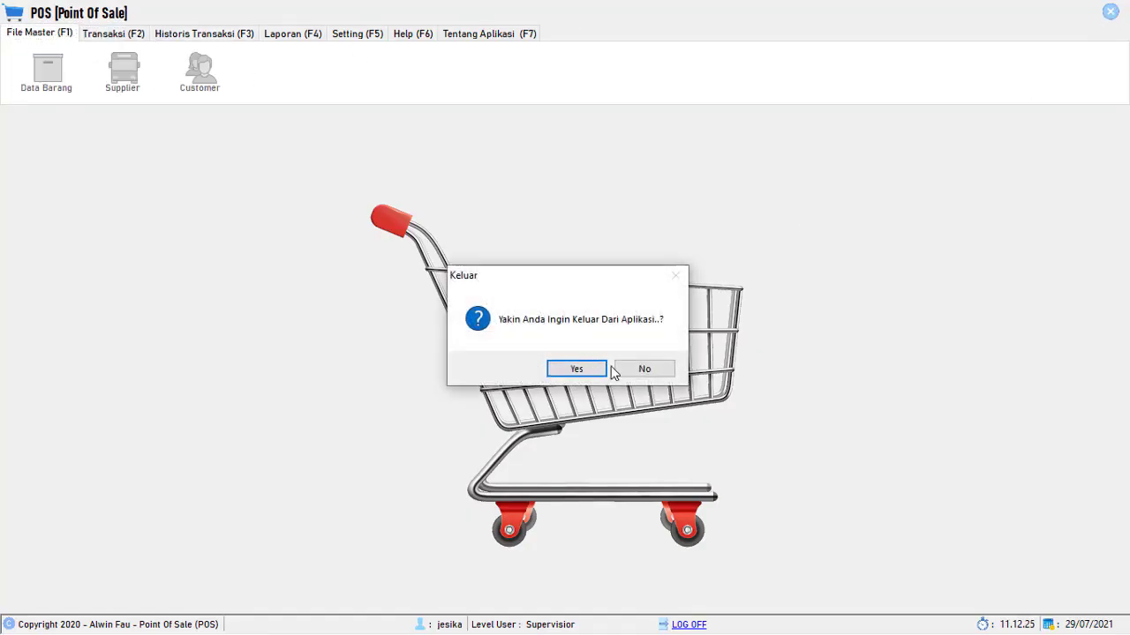
click(643, 371)
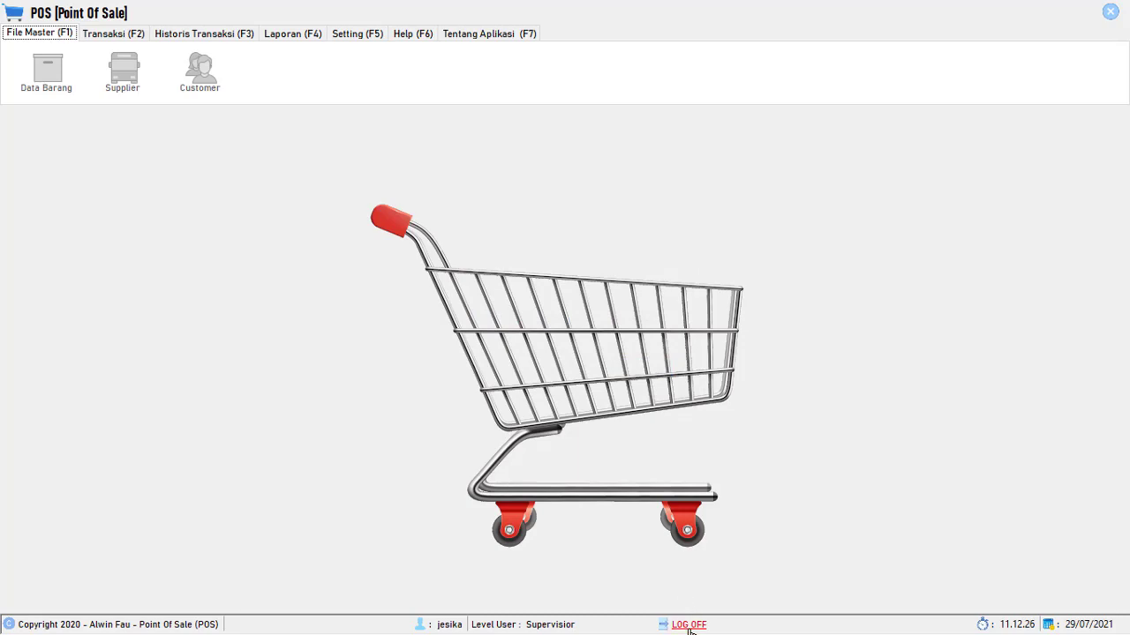
click(688, 625)
- Confirm the log-off and sign in with the administrator's username and password
click(558, 369)
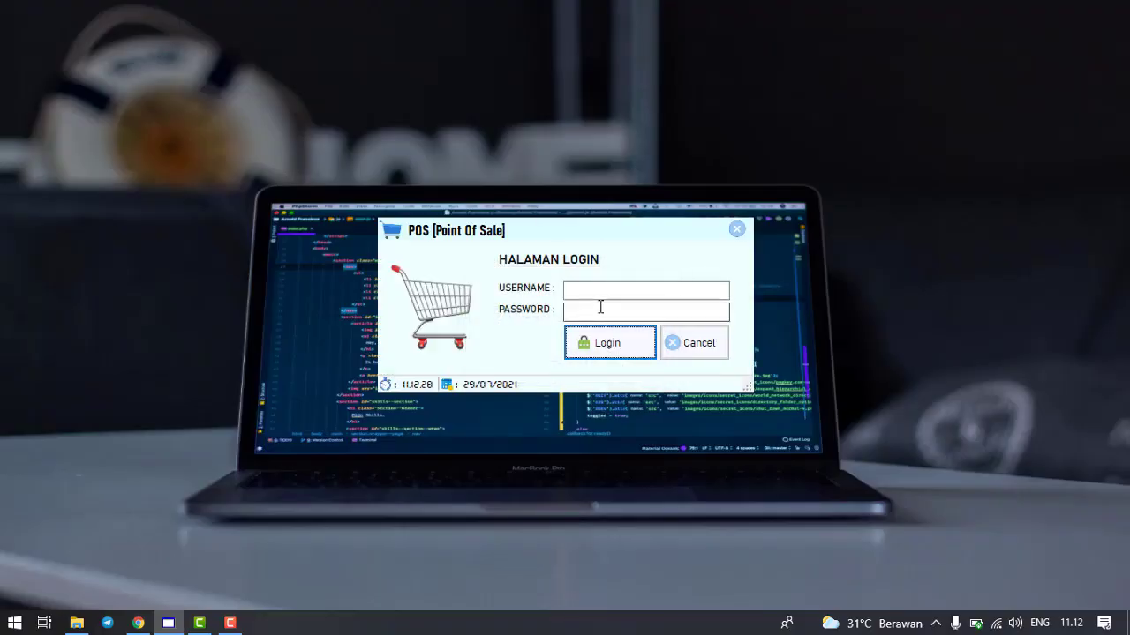
click(601, 294)
text(winda)
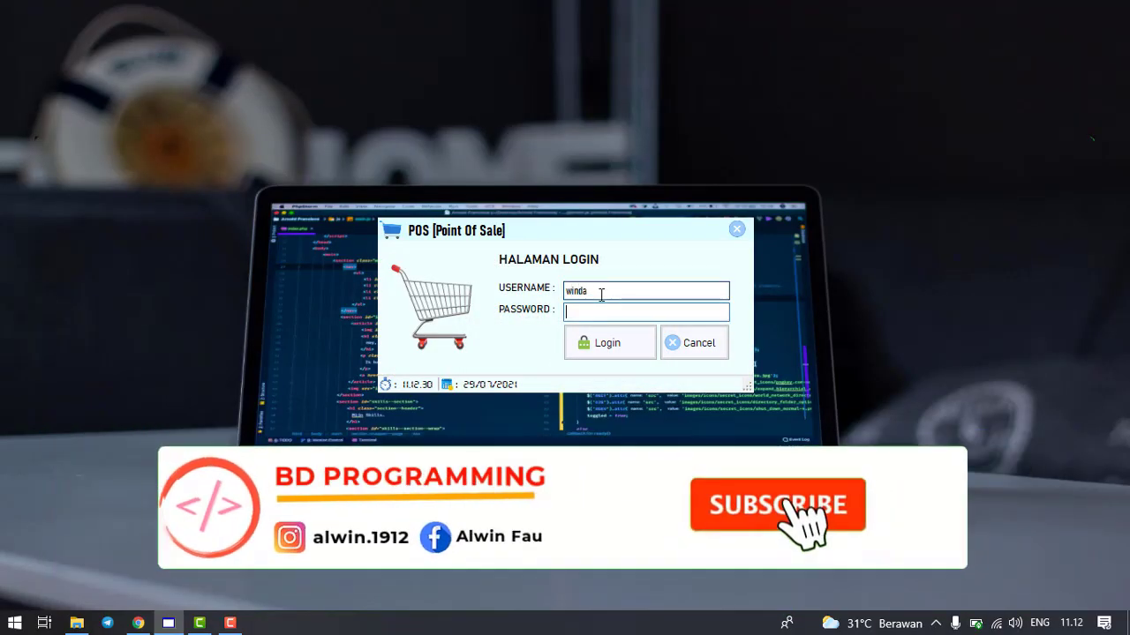
key(Tab)
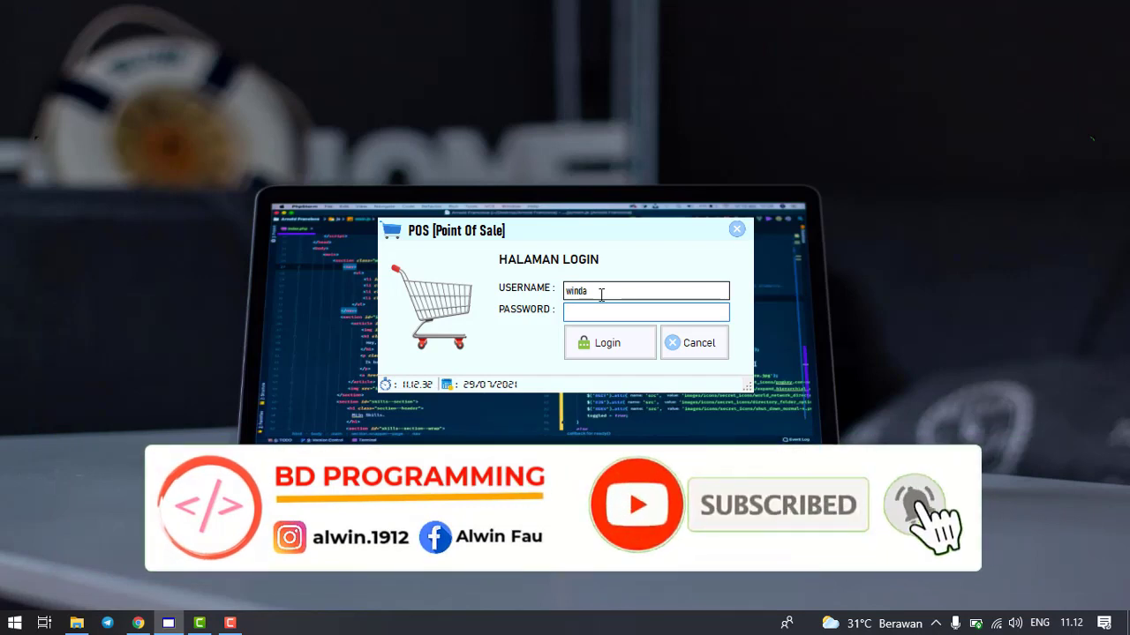
double_click(609, 299)
text(fame)
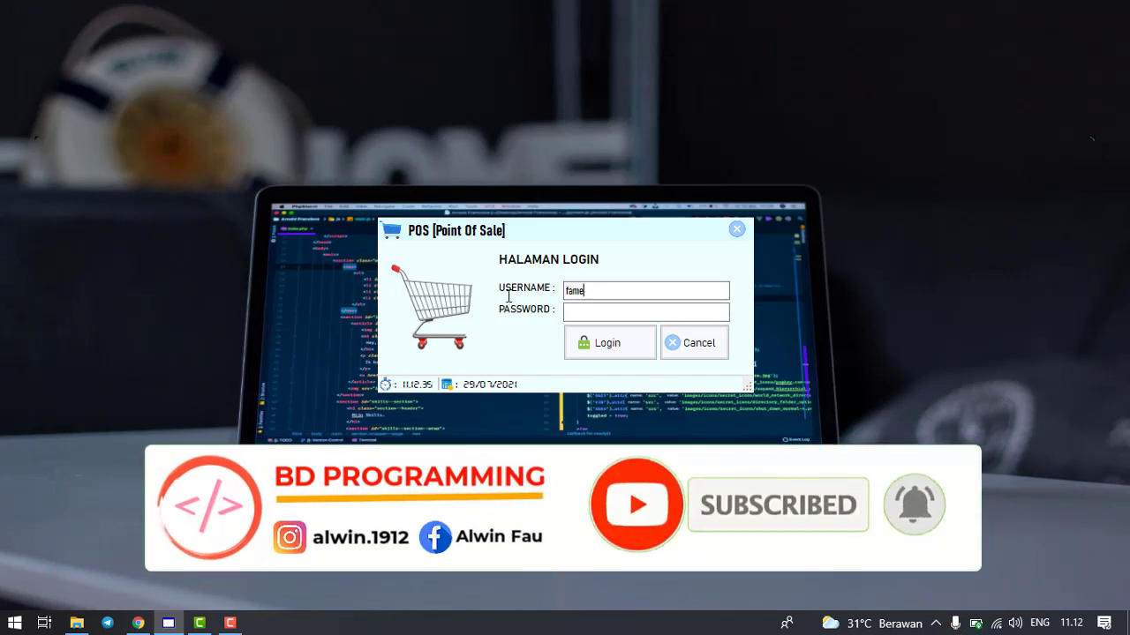
key(Tab)
text(12345)
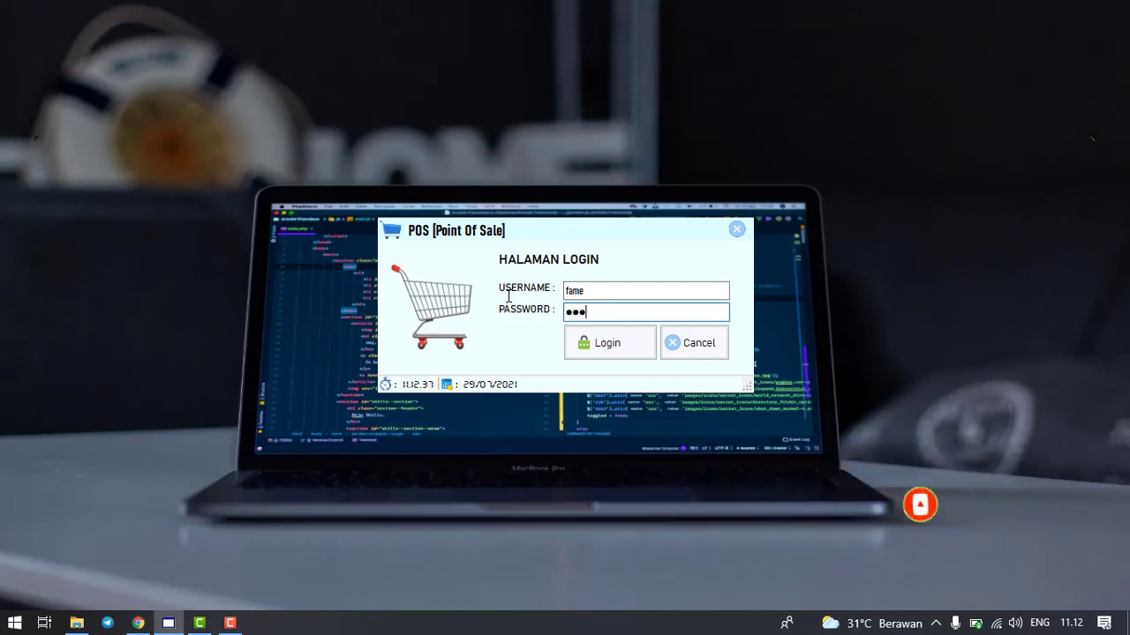
click(595, 351)
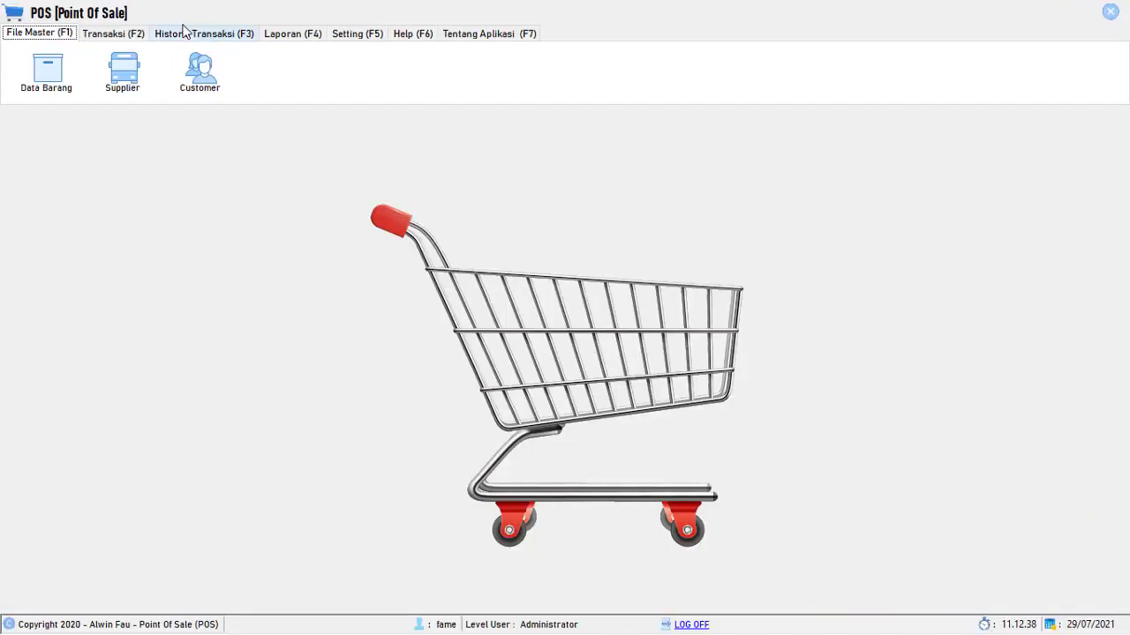
- Check Pembatalan Transaksi, Transaksi Selesai and Penjualan as administrator, then log off
click(193, 33)
click(156, 63)
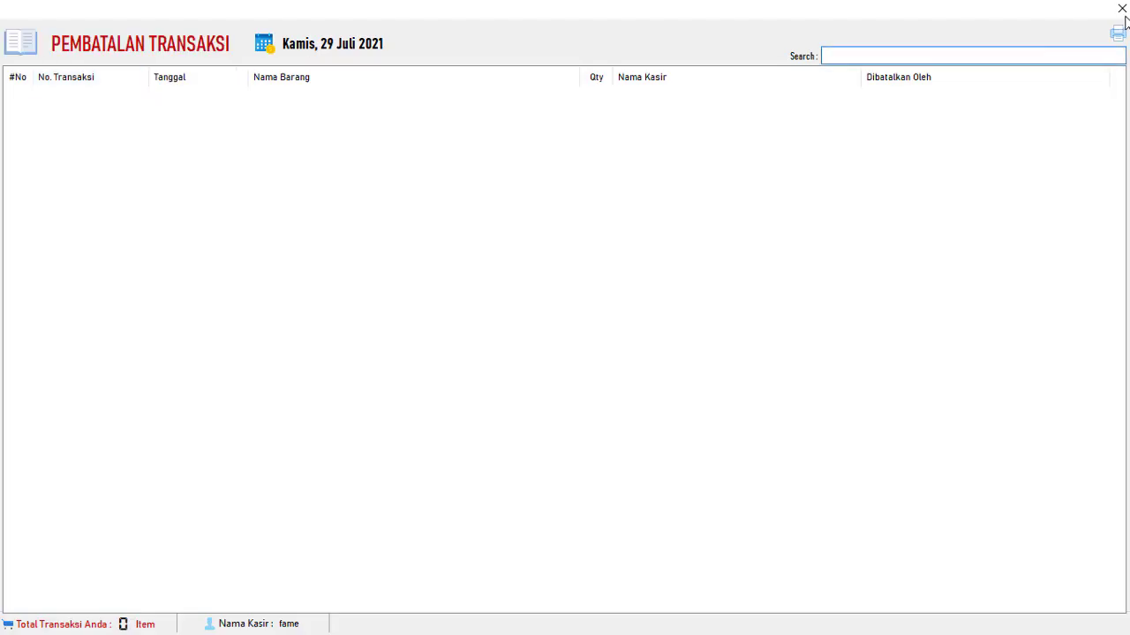
click(1118, 29)
click(53, 67)
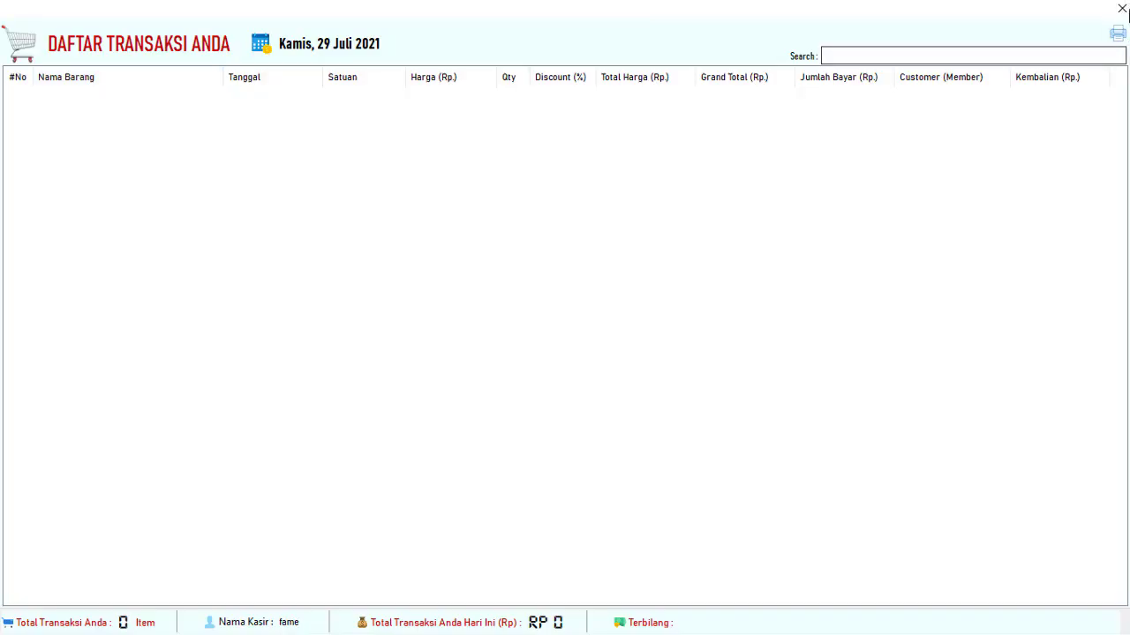
click(1117, 8)
click(115, 33)
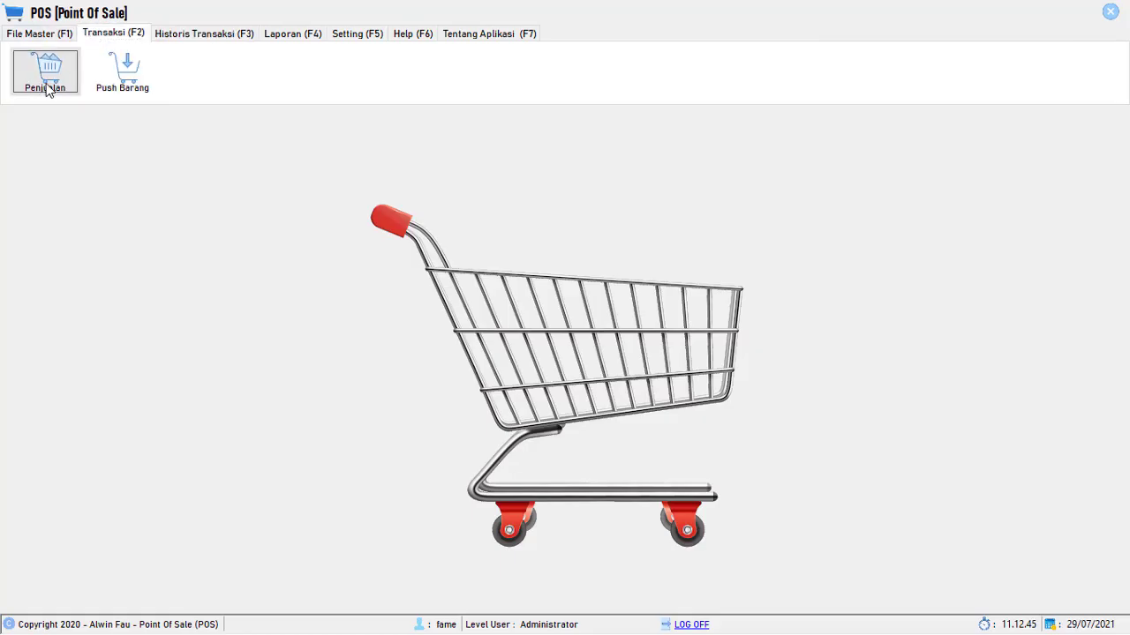
click(46, 75)
click(1116, 13)
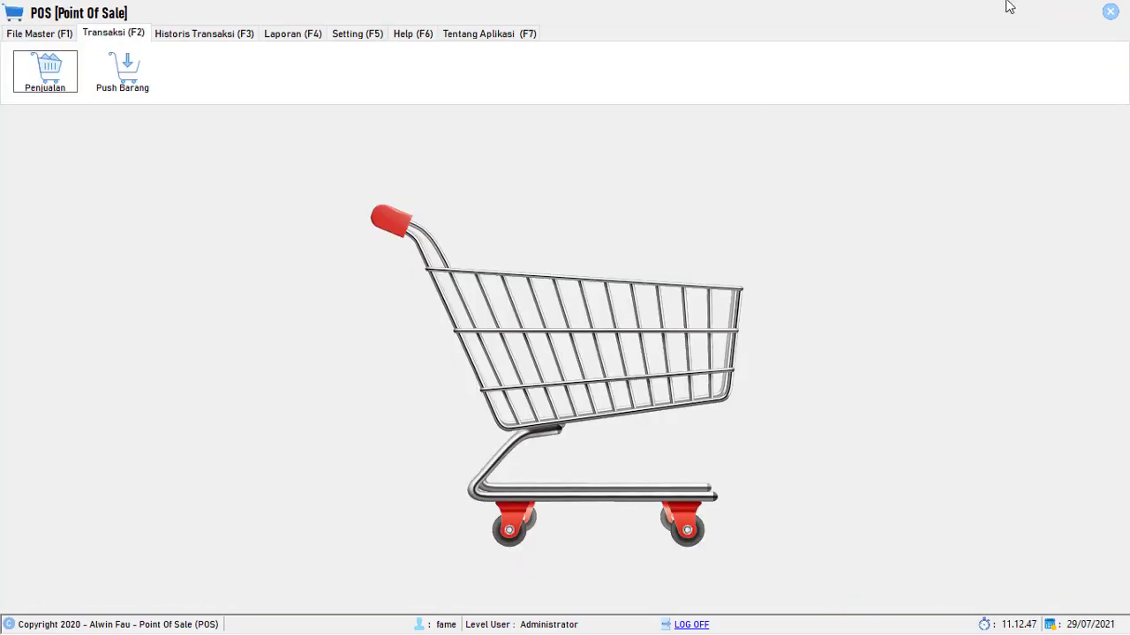
click(686, 624)
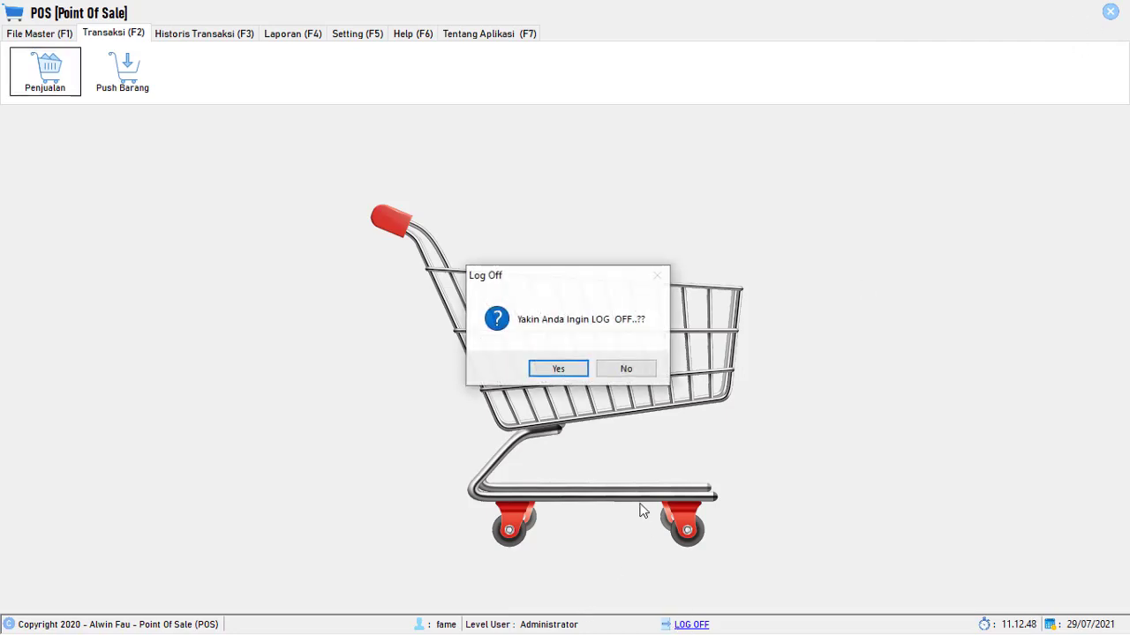
click(559, 369)
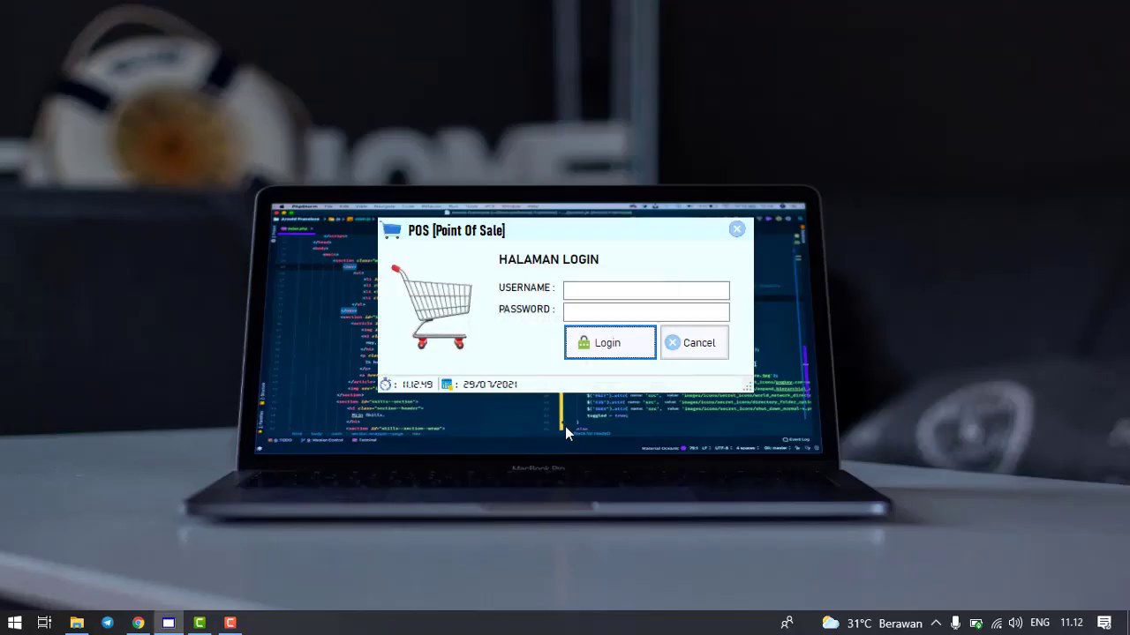
- Sign in with the superuser's username and password
click(599, 293)
text(winda)
key(Tab)
text(●●)
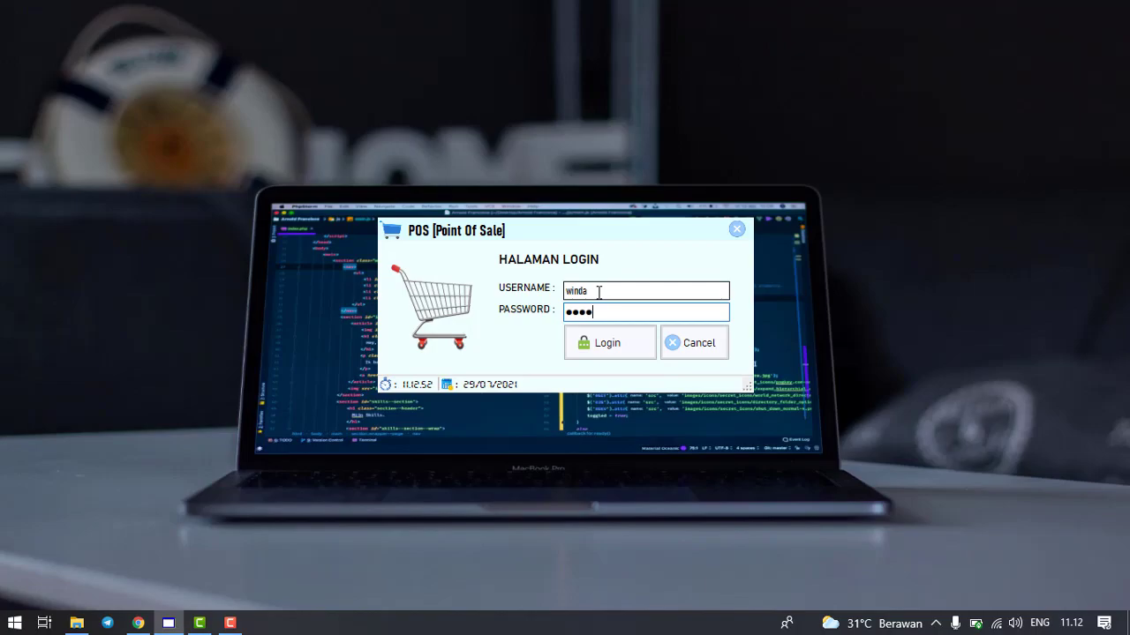
text(●●)
key(Return)
- Open and close Pembatalan Transaksi, Penjualan and the empty Transaksi Selesai, then log off
click(202, 35)
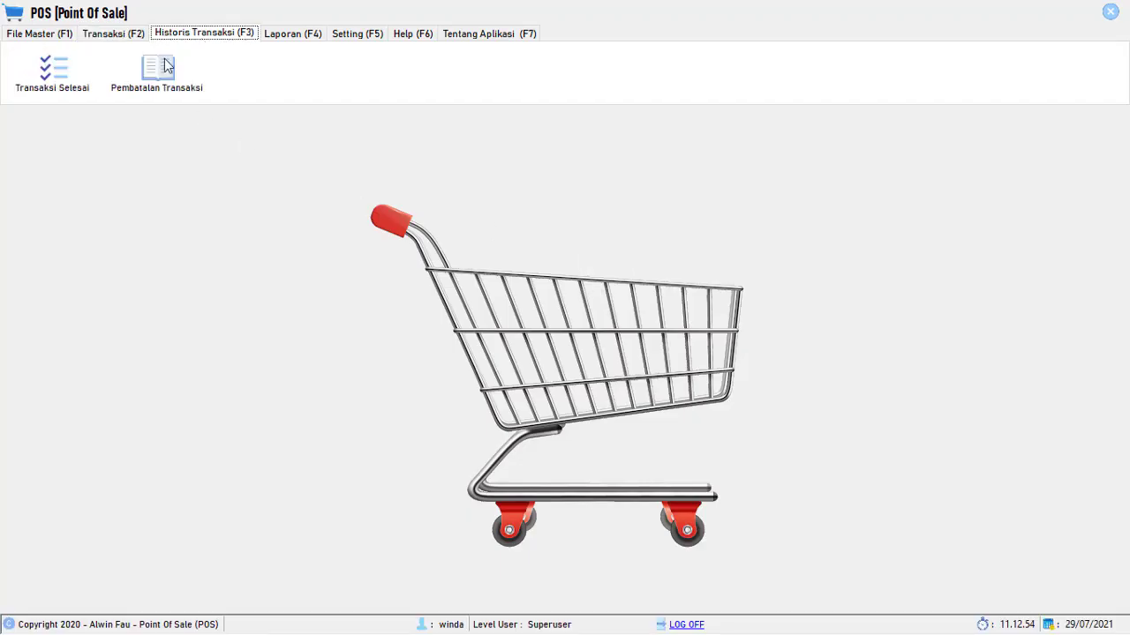
click(167, 67)
key(Escape)
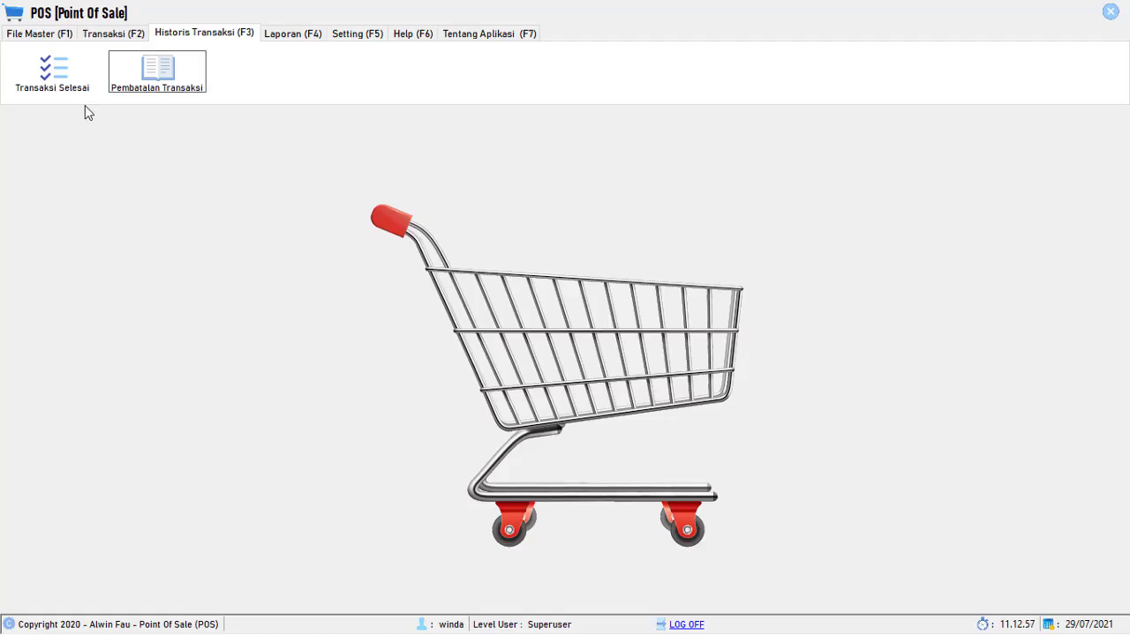
click(93, 37)
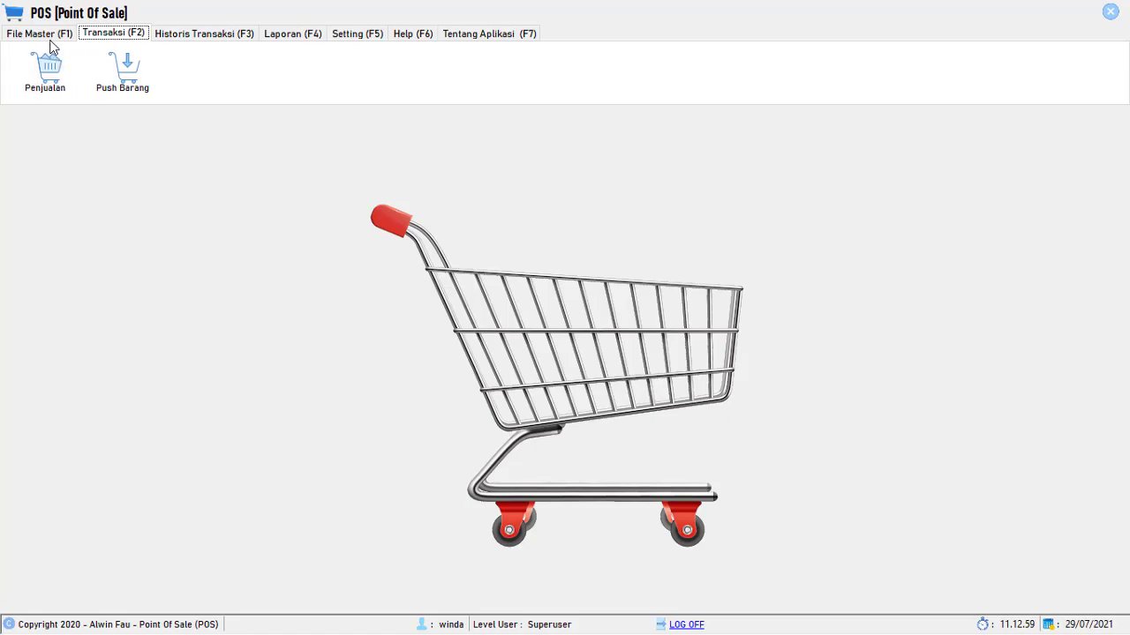
click(52, 68)
click(1110, 13)
click(186, 32)
click(71, 79)
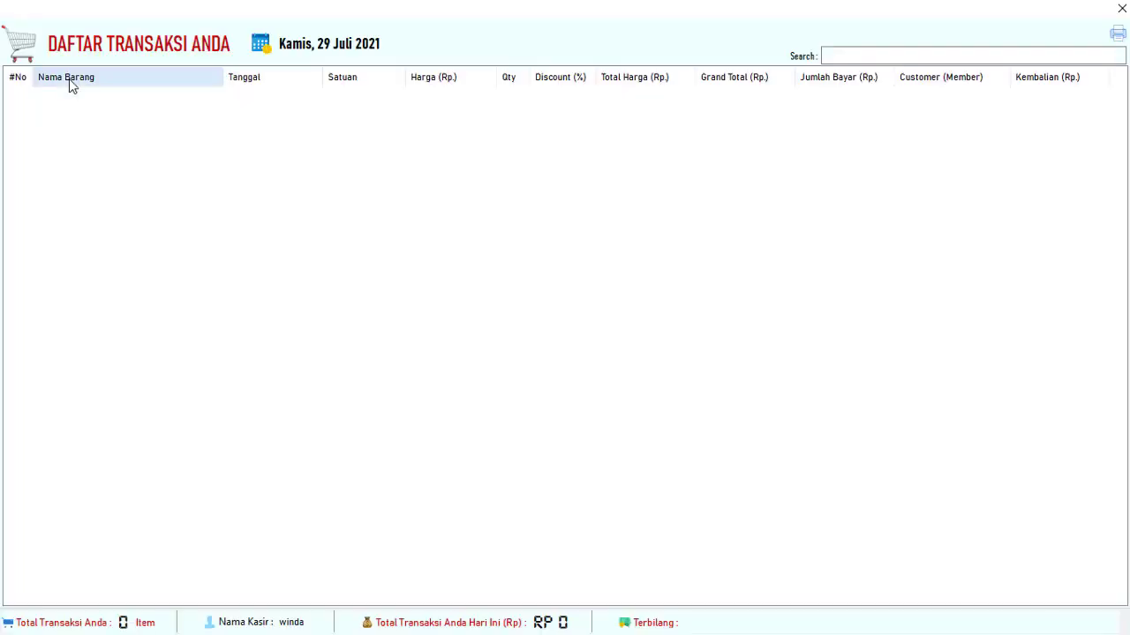
click(1121, 9)
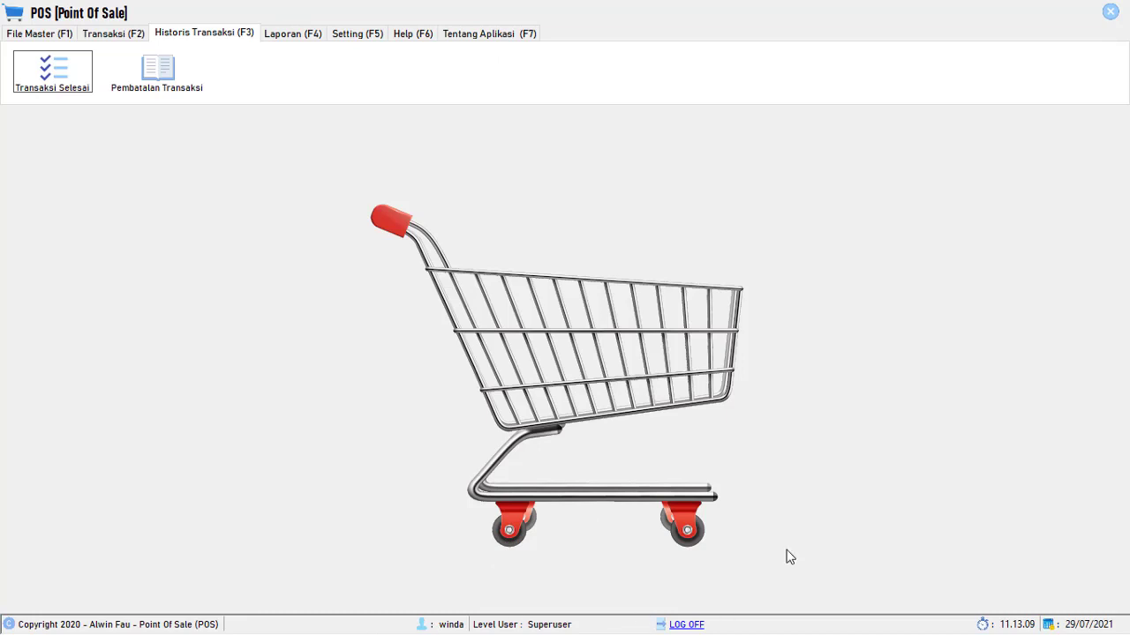
click(681, 623)
- Confirm the log-off and sign in with the cashier's username and password
click(557, 370)
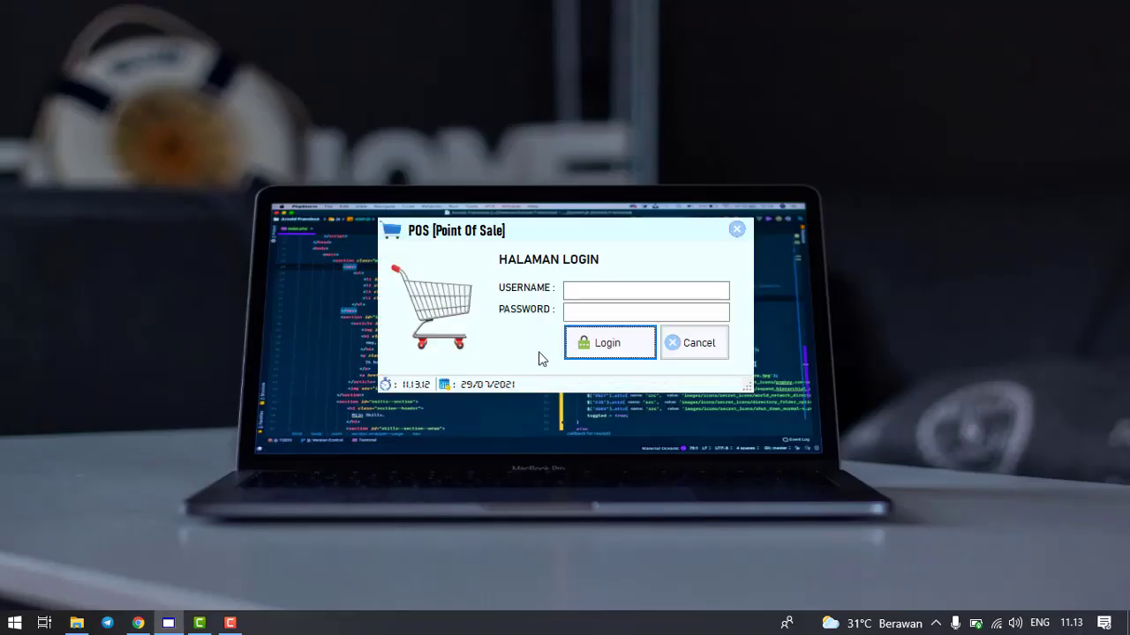
click(601, 291)
text(firman)
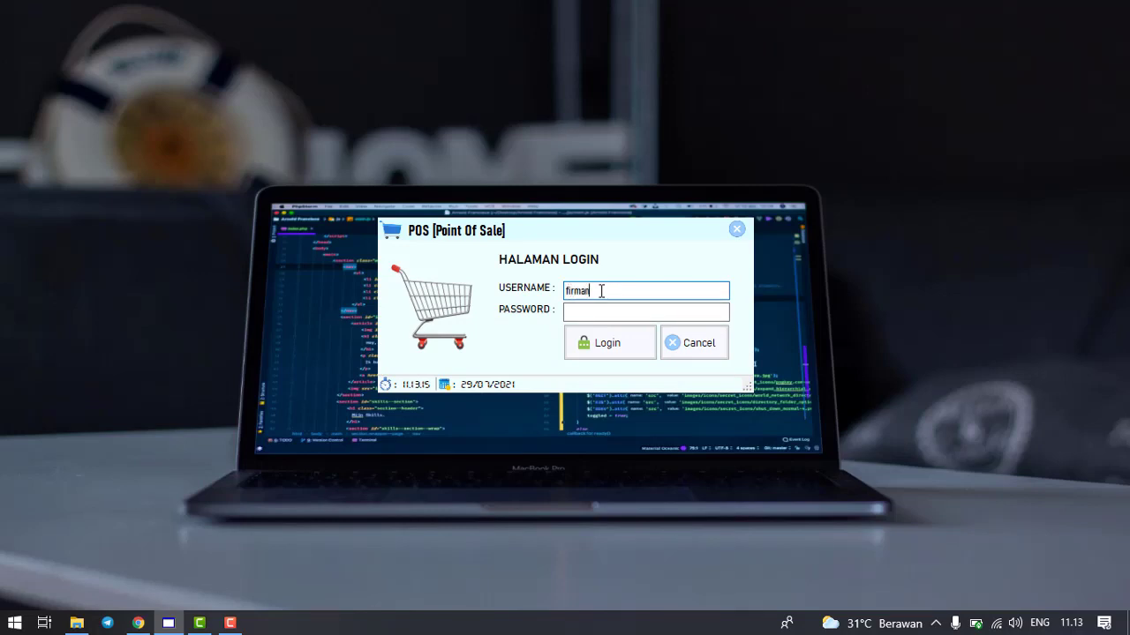
key(Tab)
text(12345)
key(Tab)
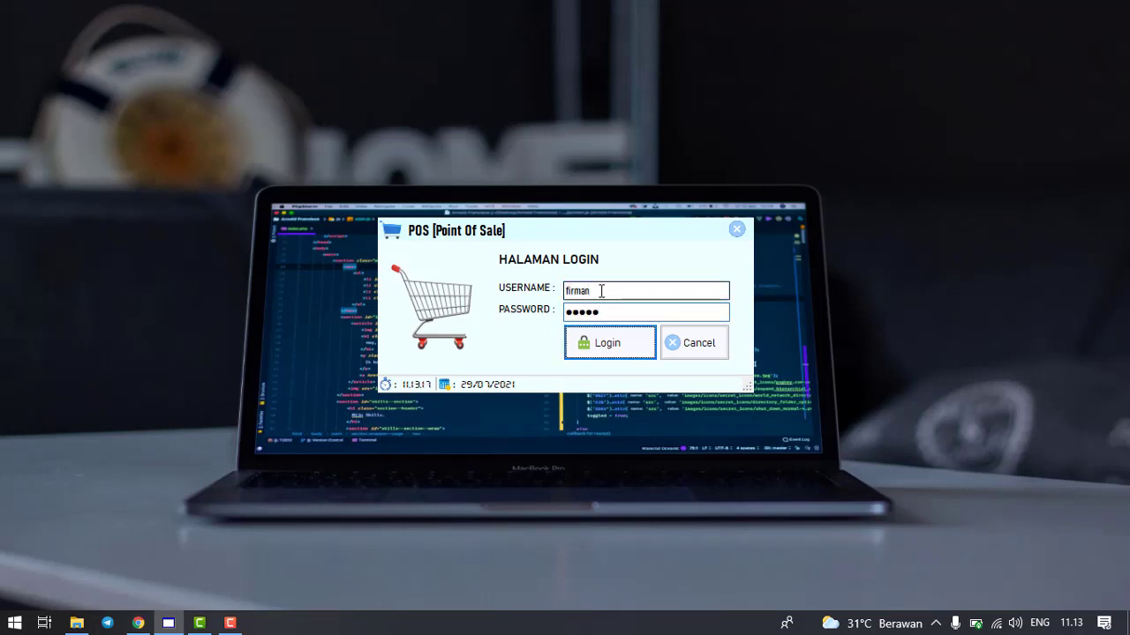
key(Return)
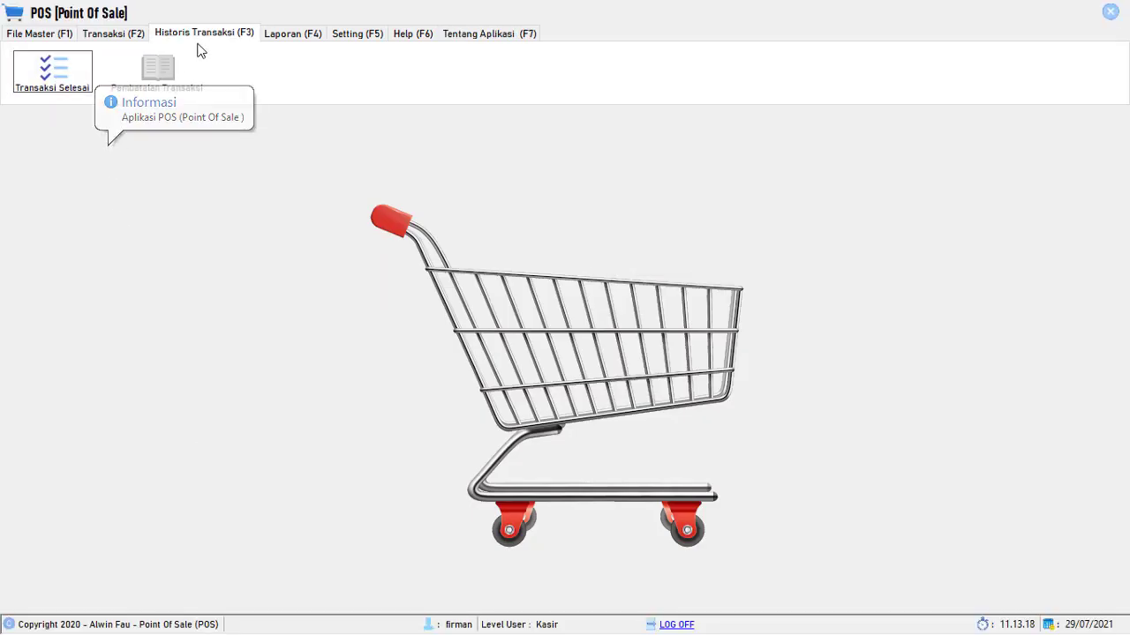
- View the 3-Aqua Rp 10.500 sale in Transaksi Selesai, then start a new empty Penjualan form
click(74, 65)
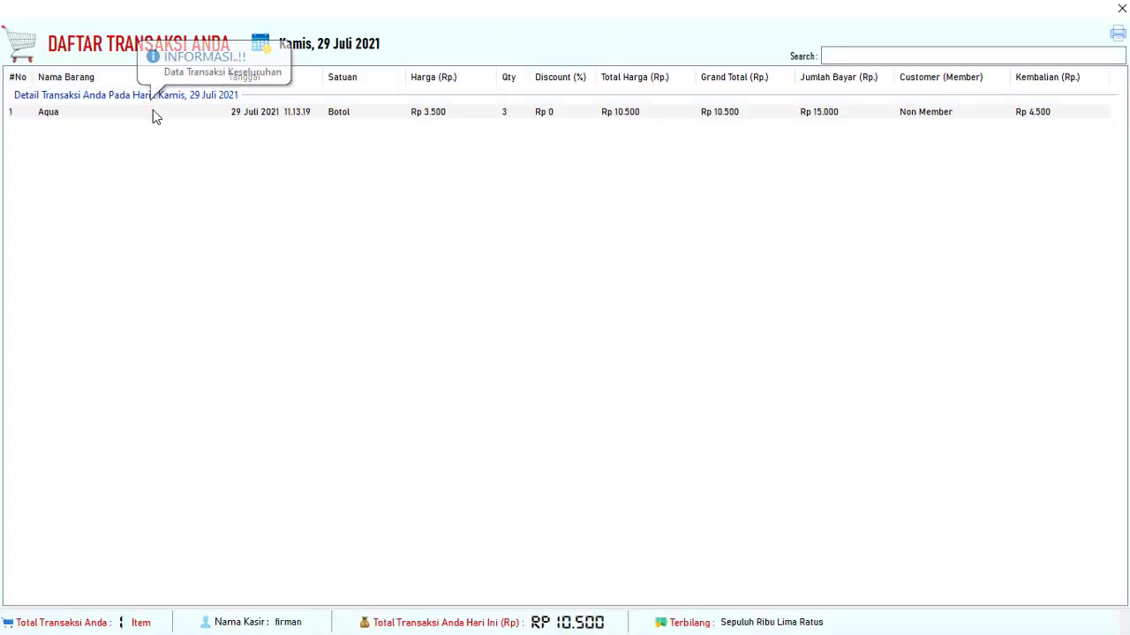
click(180, 109)
click(1122, 8)
click(113, 34)
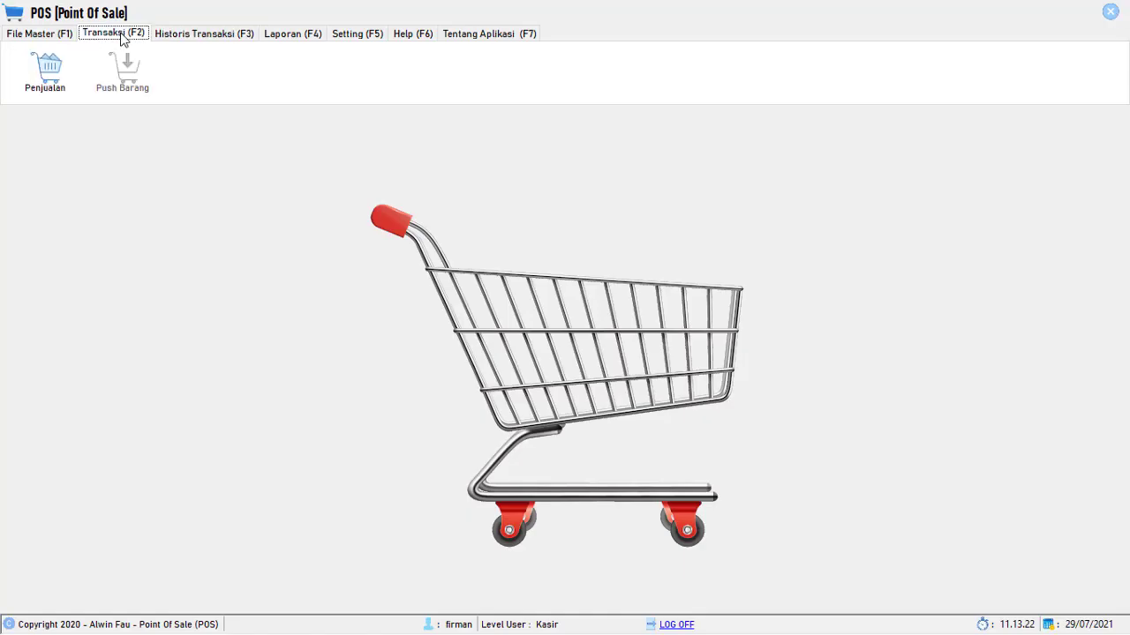
click(46, 80)
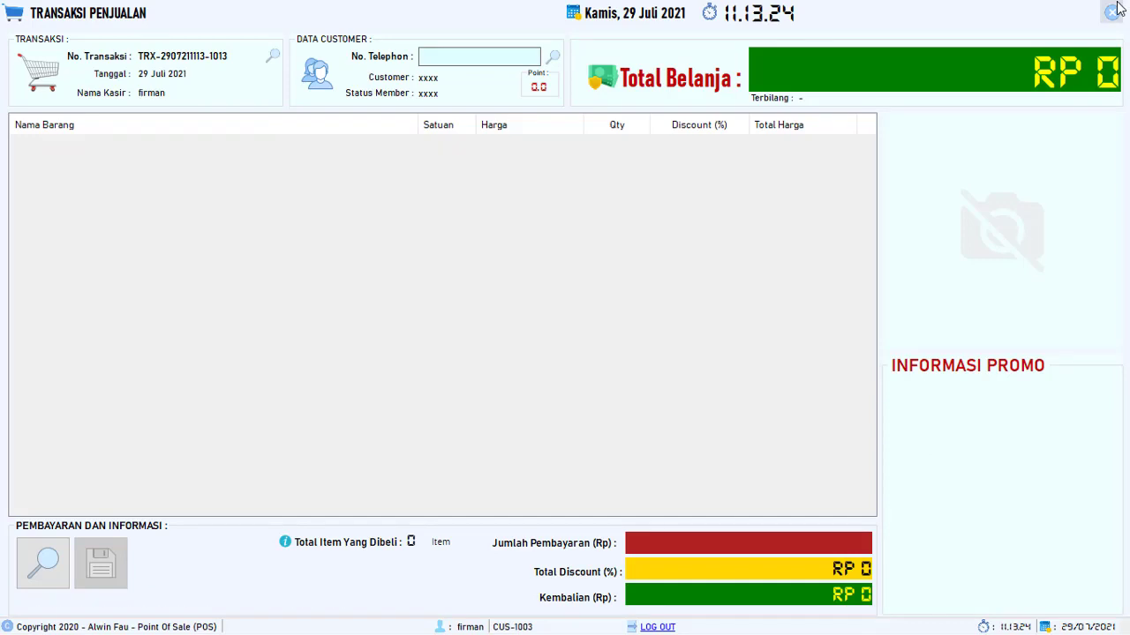